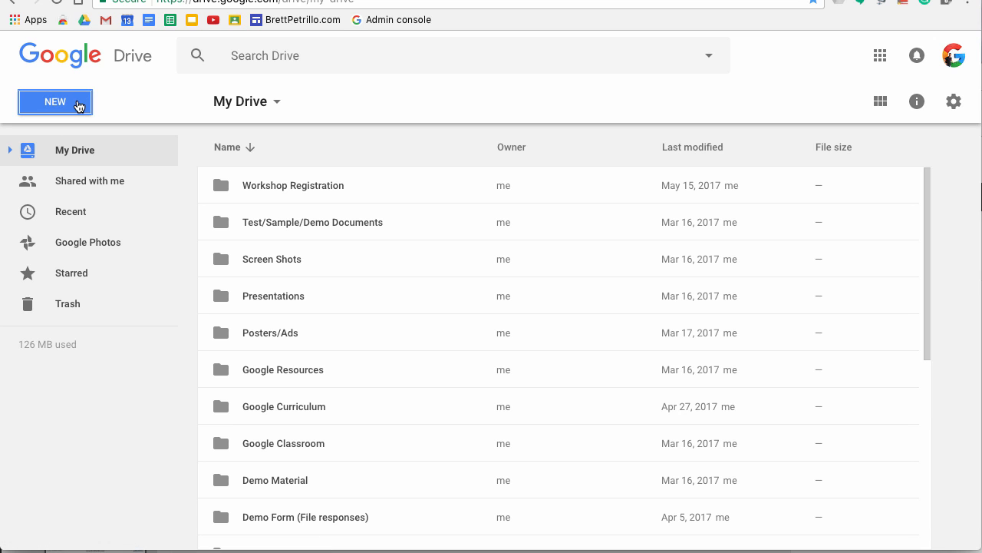
Create a new Google Sites website from My Drive.
{"action": "left_click", "coordinate": [79, 105]}
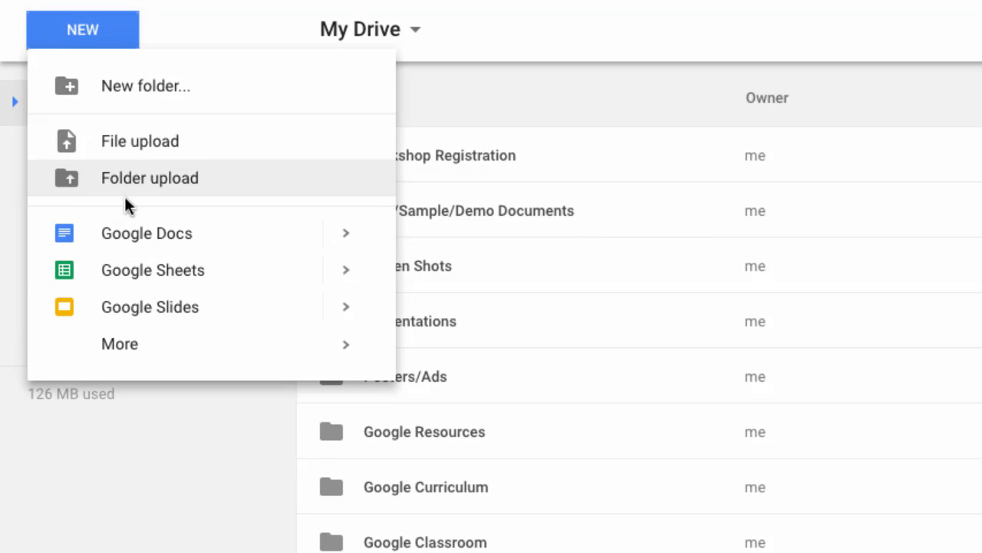
{"action": "mouse_move", "coordinate": [127, 343]}
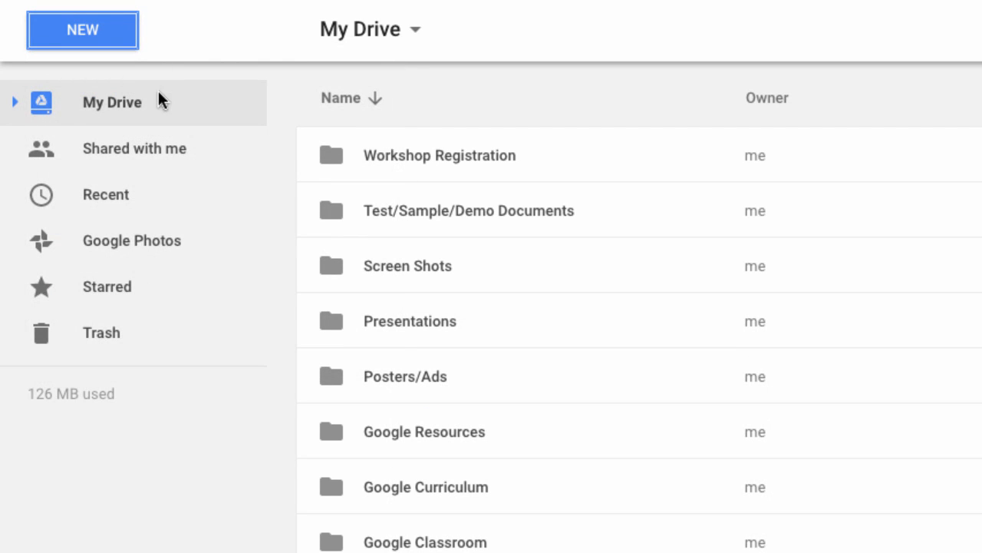
{"action": "left_click", "coordinate": [112, 32]}
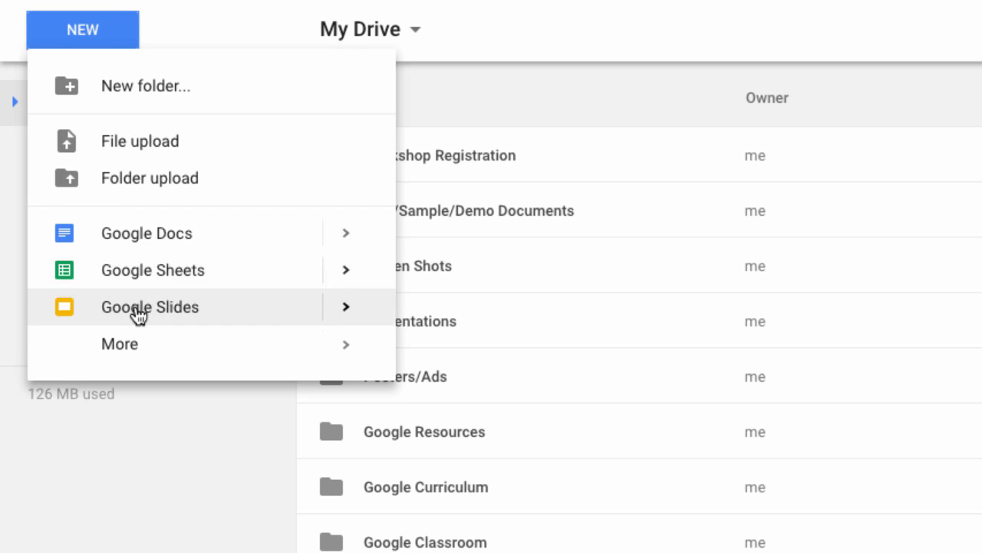
{"action": "mouse_move", "coordinate": [128, 343]}
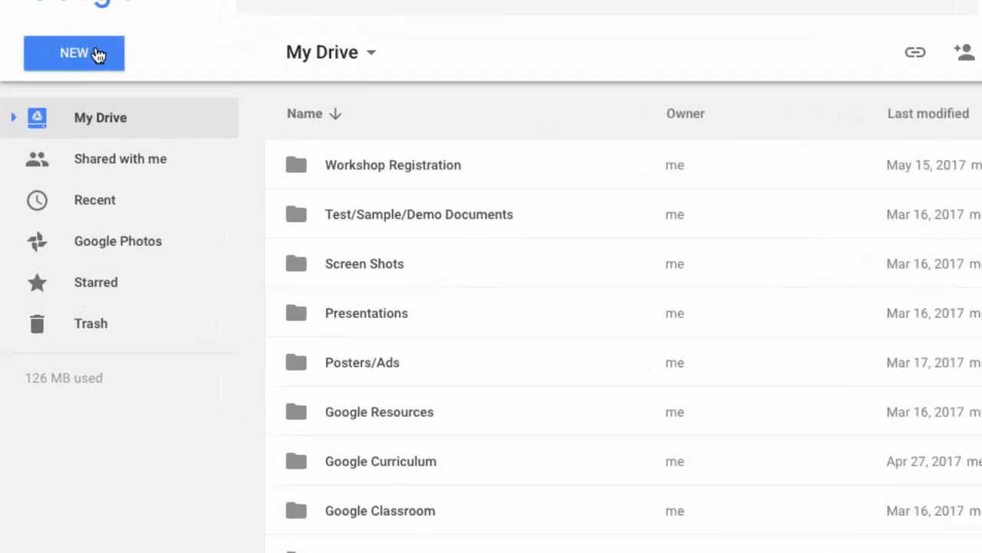
{"action": "left_click", "coordinate": [97, 53]}
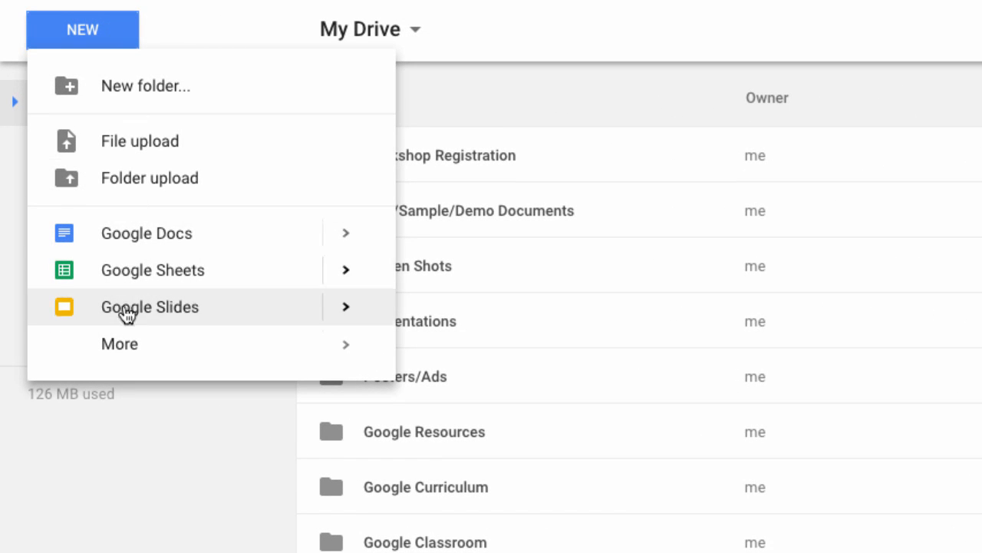
{"action": "mouse_move", "coordinate": [121, 344]}
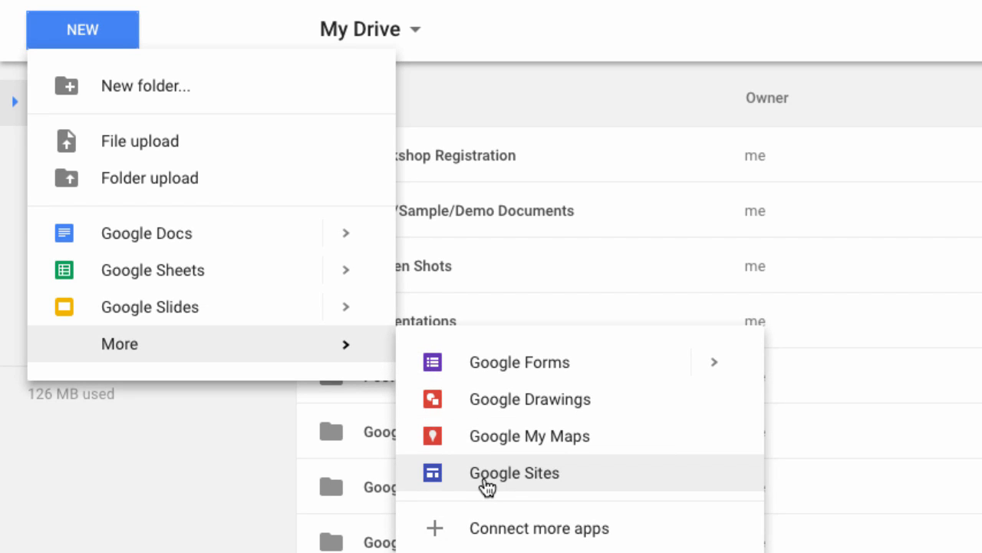
{"action": "left_click", "coordinate": [548, 471]}
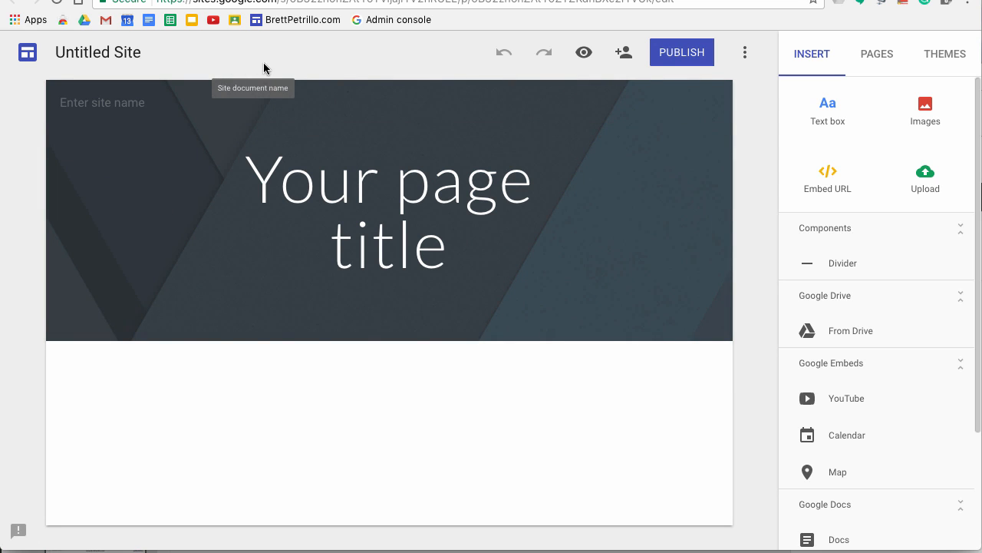
Rename the untitled site document as Demonstration.
{"action": "mouse_move", "coordinate": [131, 317]}
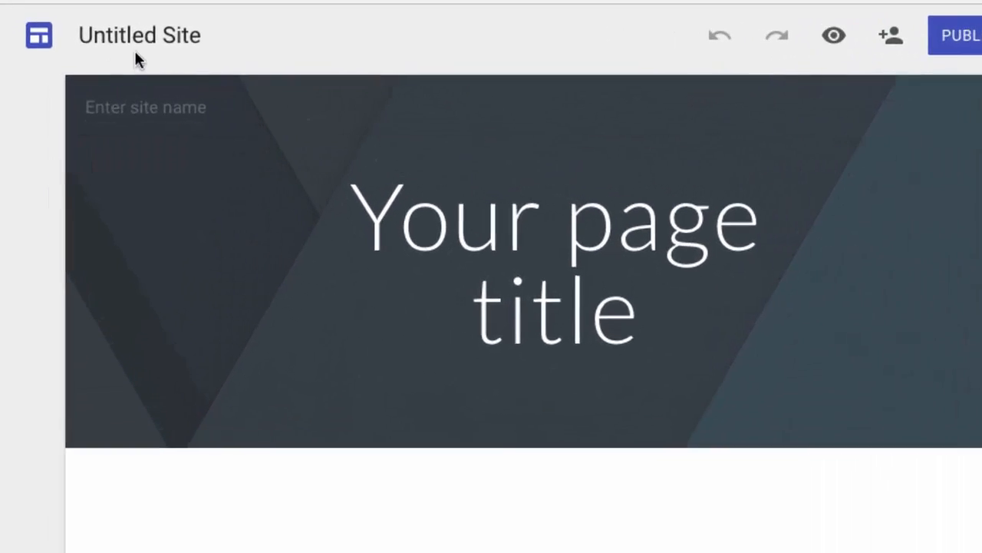
{"action": "left_click", "coordinate": [131, 31]}
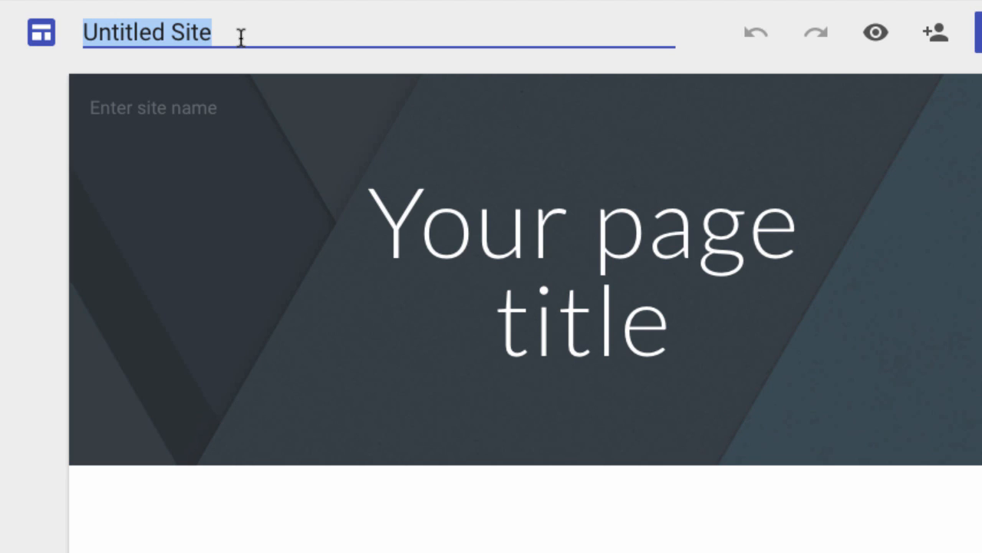
{"action": "type", "text": "Demonstration"}
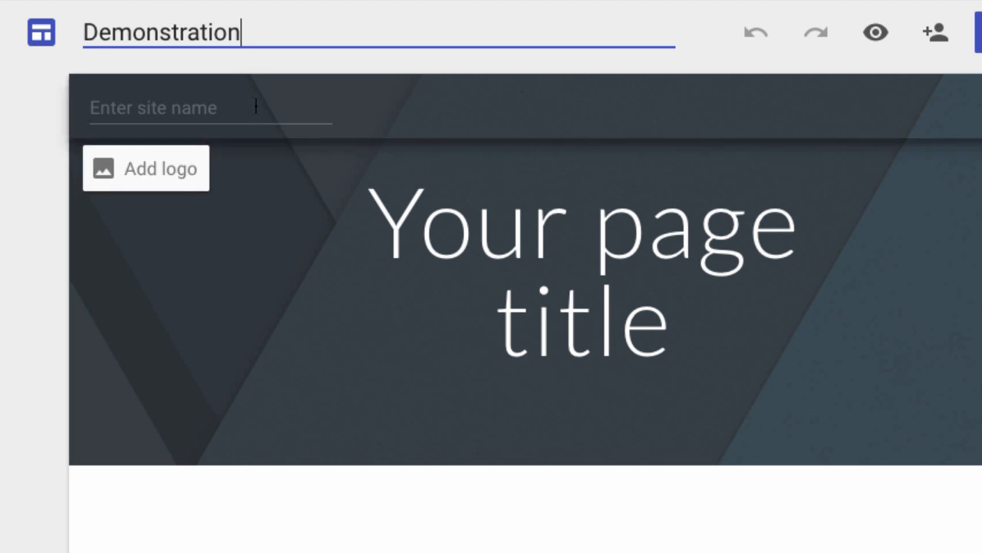
{"action": "left_click", "coordinate": [259, 170]}
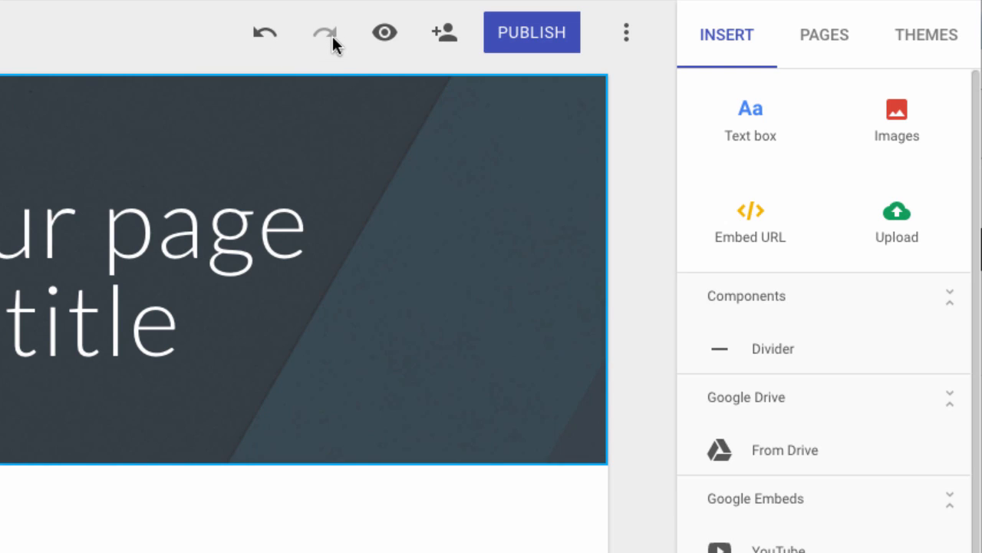
{"action": "left_click", "coordinate": [386, 39]}
{"action": "left_click", "coordinate": [631, 34]}
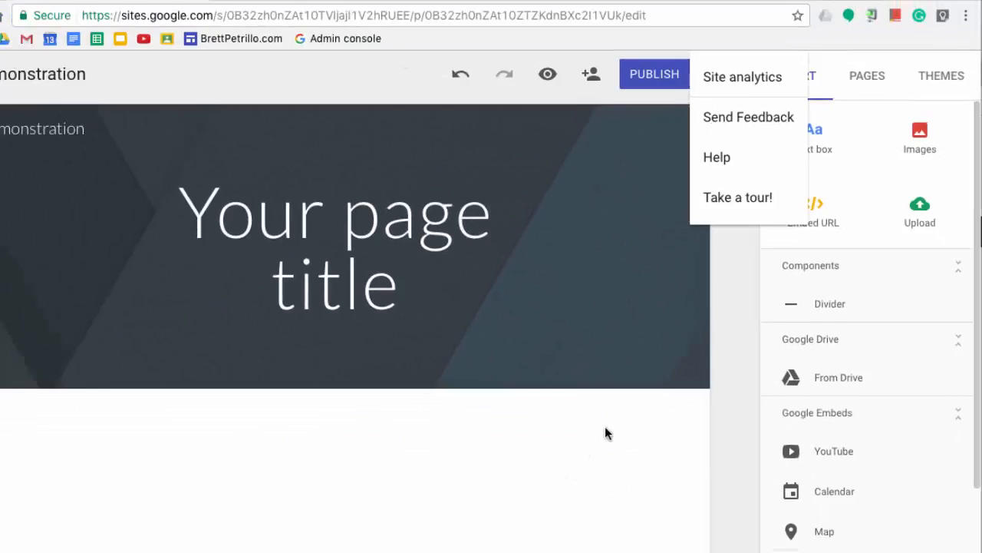
{"action": "left_click", "coordinate": [462, 510]}
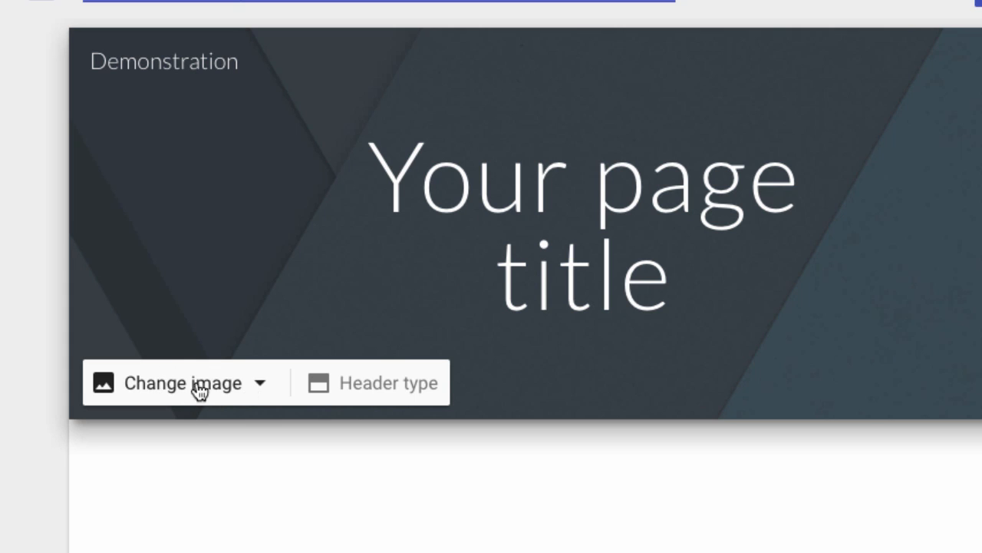
{"action": "left_click", "coordinate": [259, 390]}
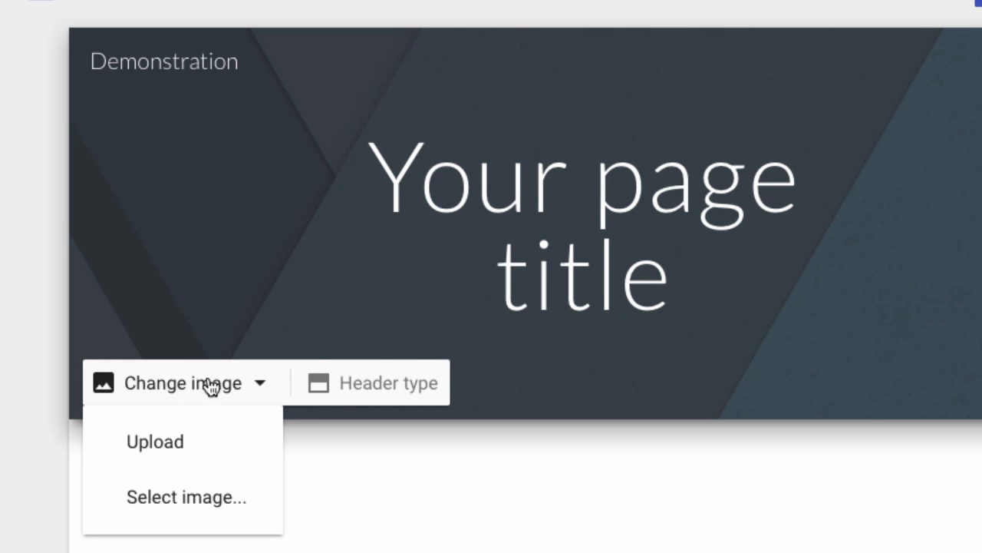
{"action": "left_click", "coordinate": [207, 242]}
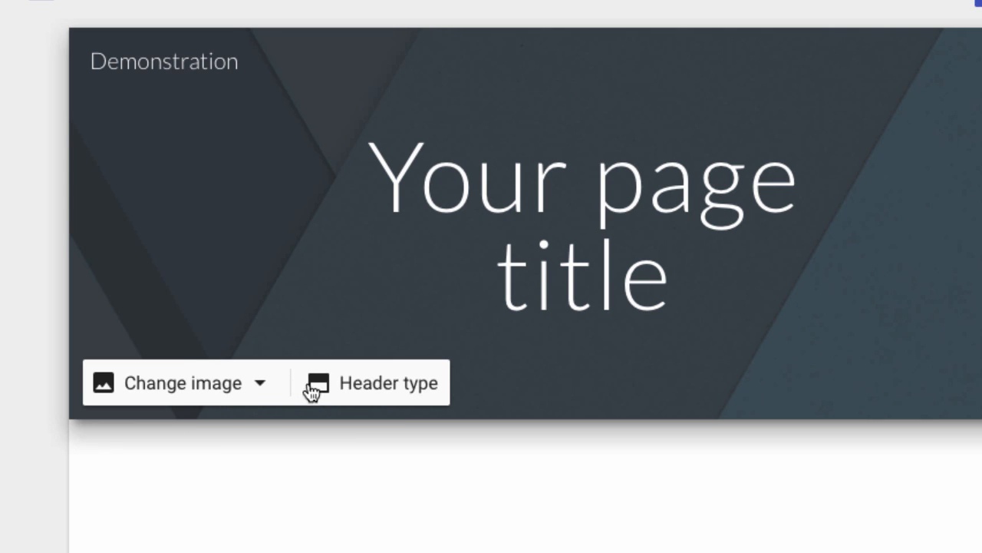
Try the Large banner and Title only header types, and return the page header to Banner.
{"action": "left_click", "coordinate": [407, 385]}
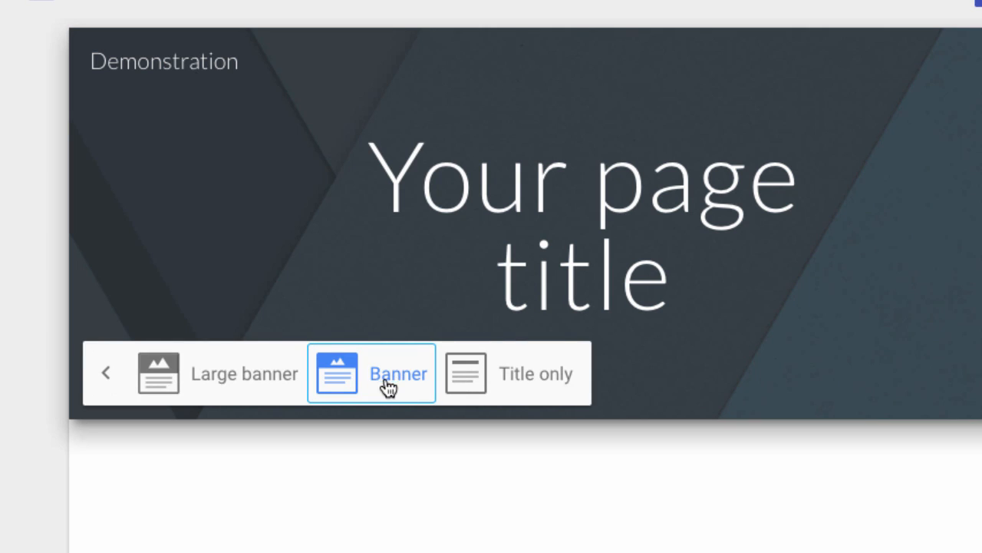
{"action": "left_click", "coordinate": [250, 377]}
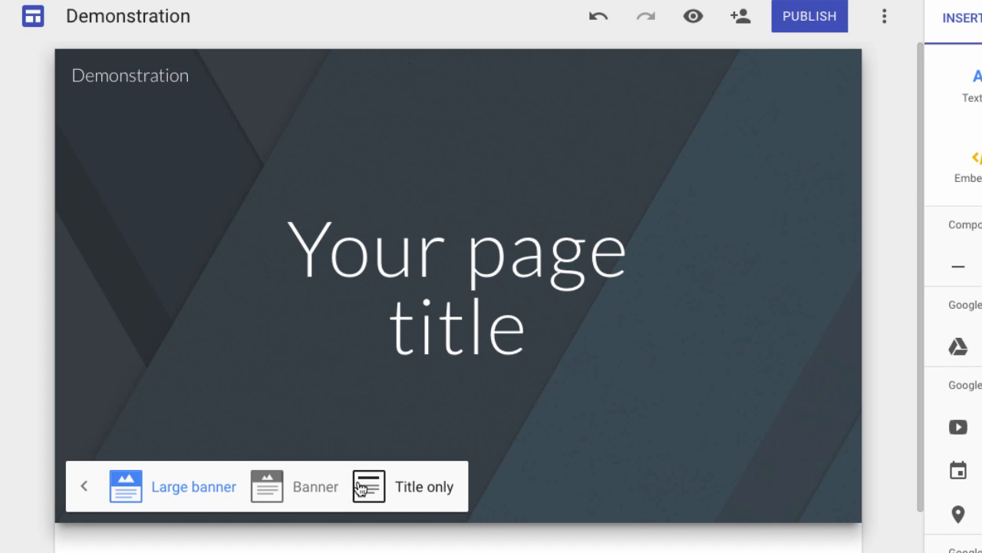
{"action": "left_click", "coordinate": [431, 501]}
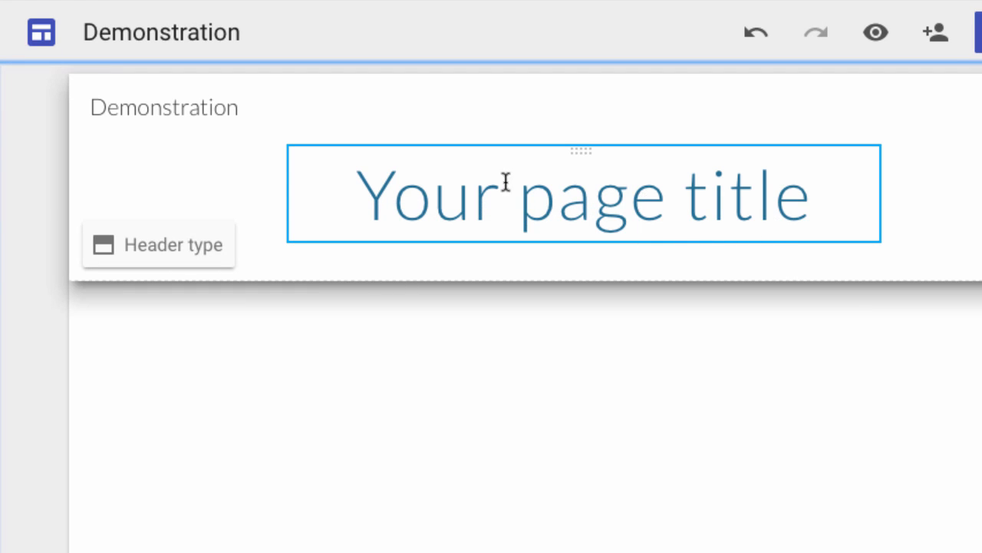
{"action": "left_click", "coordinate": [169, 254]}
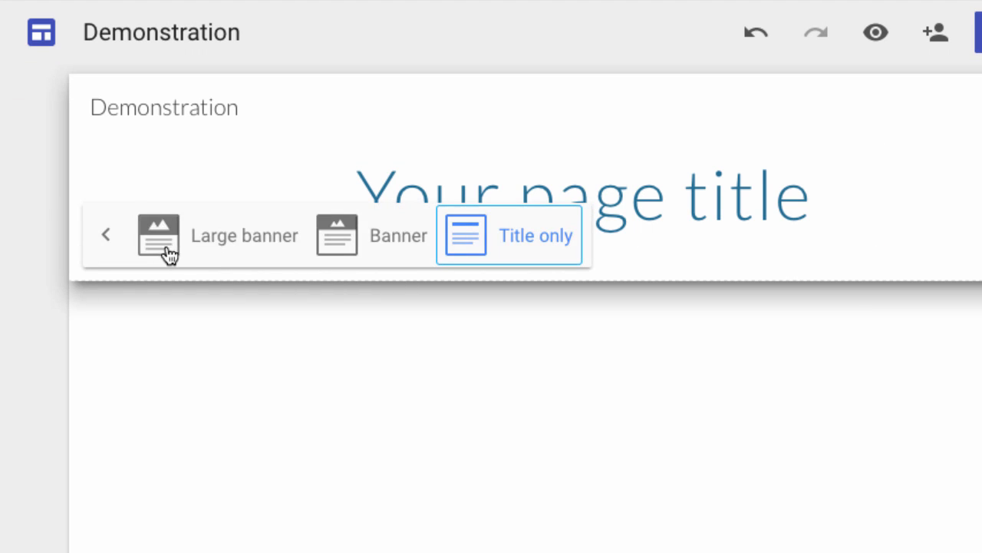
{"action": "left_click", "coordinate": [397, 244]}
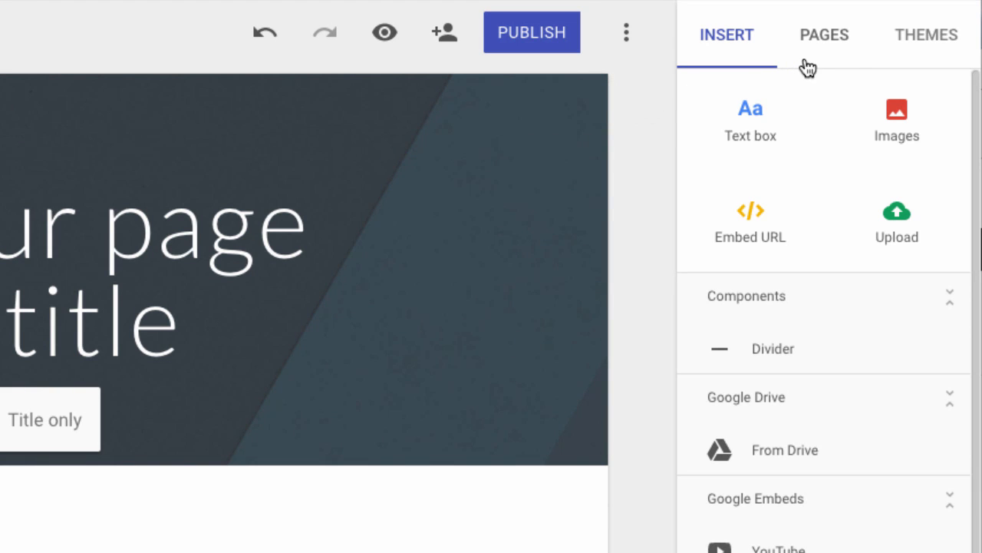
Apply the Diplomat theme to the site.
{"action": "left_click", "coordinate": [943, 46]}
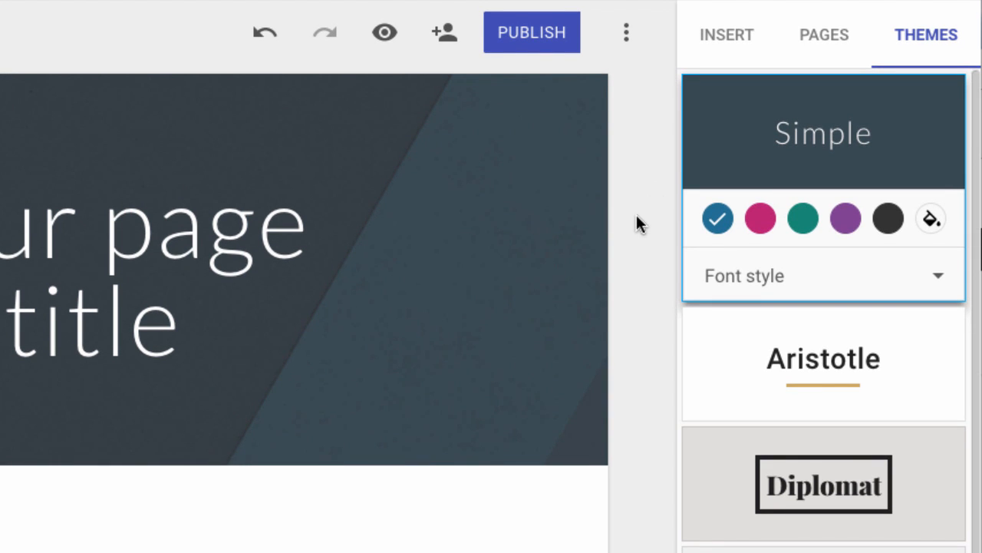
{"action": "scroll", "coordinate": [752, 435], "scroll_direction": "down", "scroll_amount": 2}
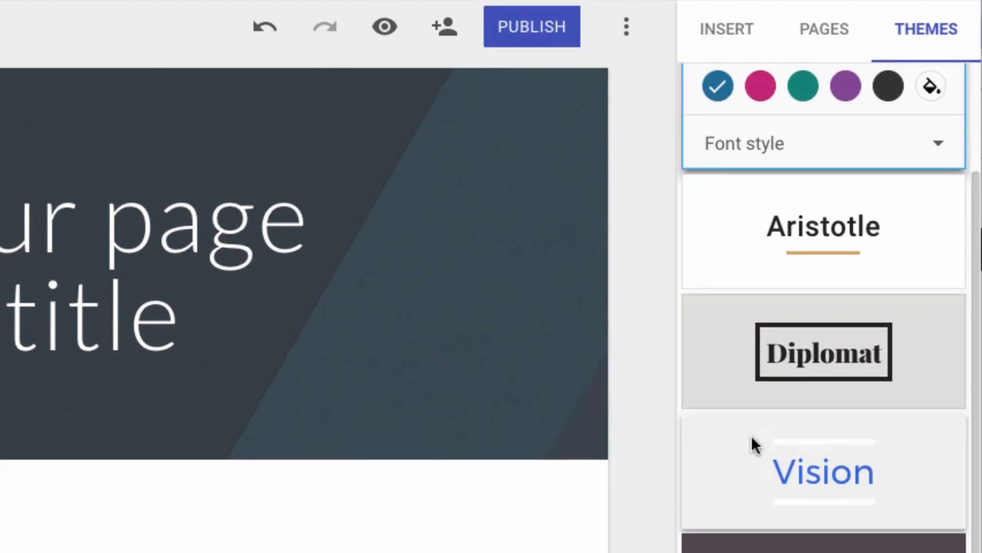
{"action": "scroll", "coordinate": [751, 435], "scroll_direction": "down", "scroll_amount": 1}
{"action": "scroll", "coordinate": [751, 435], "scroll_direction": "up", "scroll_amount": 2}
{"action": "scroll", "coordinate": [751, 435], "scroll_direction": "down", "scroll_amount": 2}
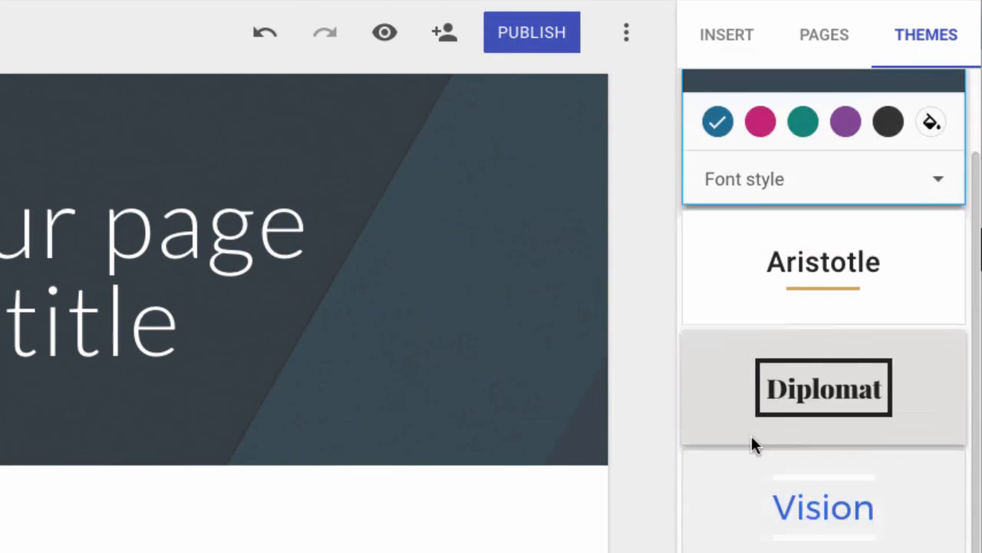
{"action": "scroll", "coordinate": [751, 439], "scroll_direction": "down", "scroll_amount": 1}
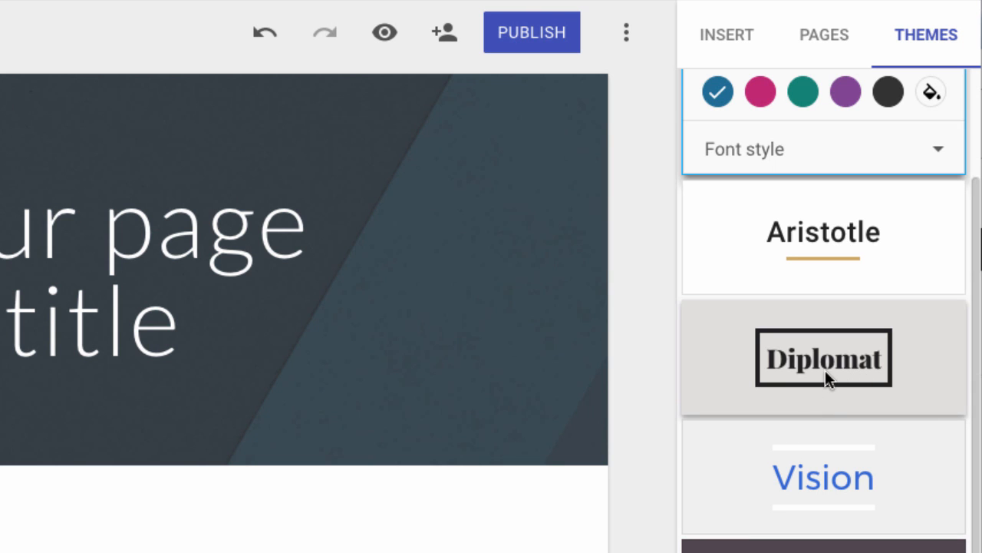
{"action": "left_click", "coordinate": [910, 367]}
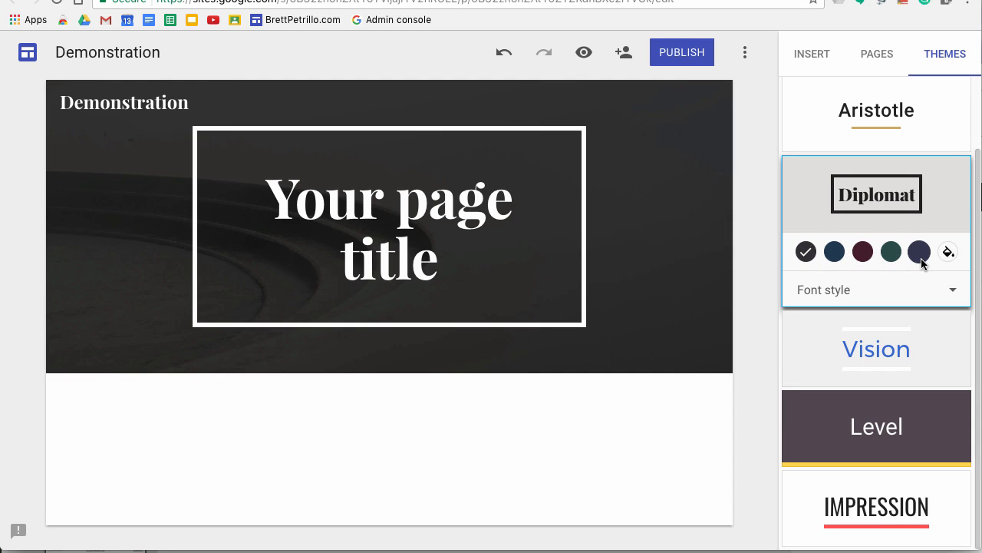
Try the blue, burgundy and green colours of the Diplomat theme and settle on dark indigo, leaving the custom colour unused.
{"action": "mouse_move", "coordinate": [700, 237]}
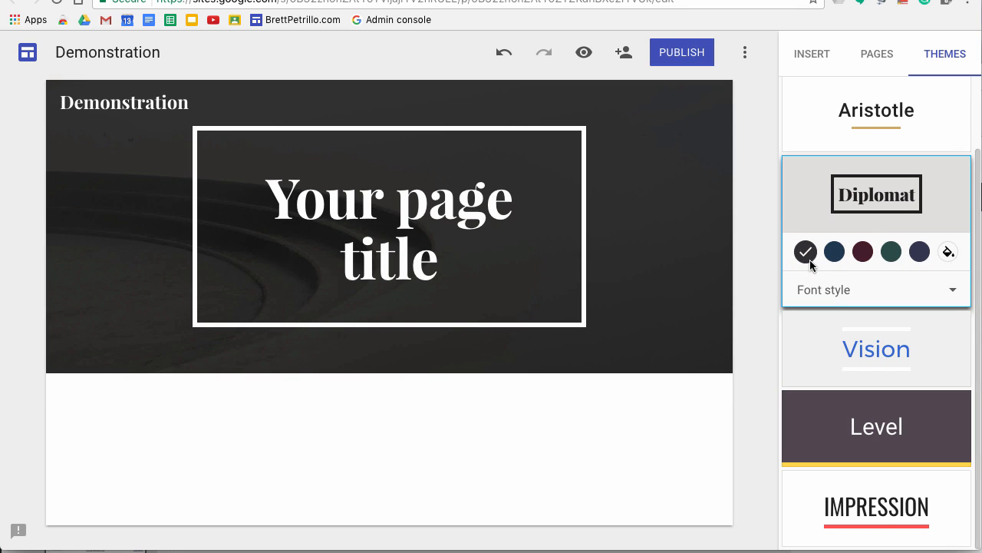
{"action": "left_click", "coordinate": [835, 255]}
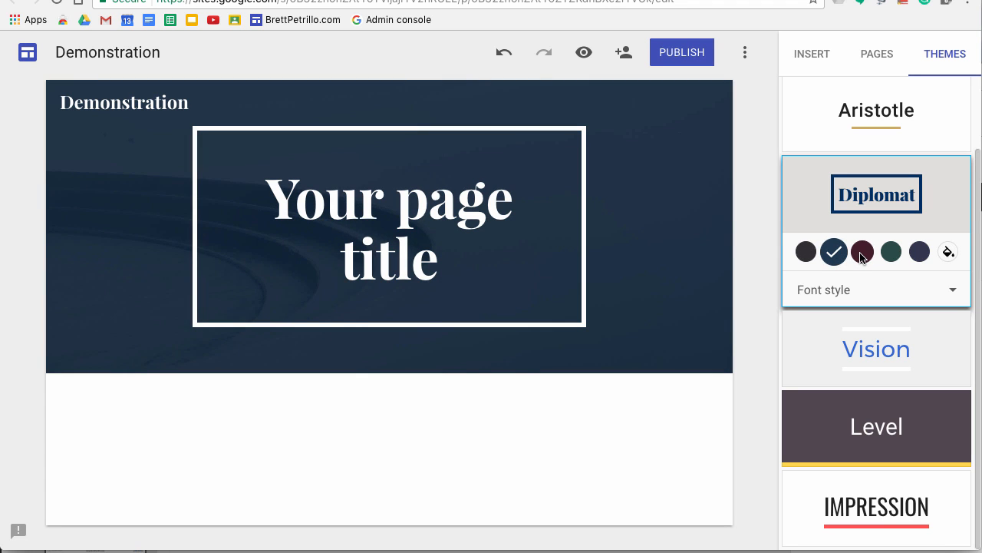
{"action": "left_click", "coordinate": [863, 252]}
{"action": "left_click", "coordinate": [891, 253]}
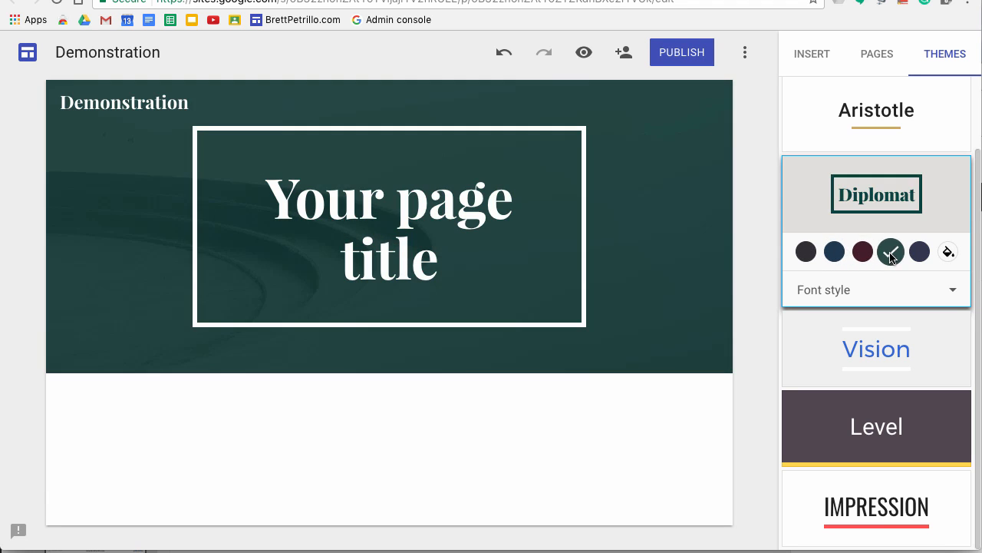
{"action": "left_click", "coordinate": [863, 253]}
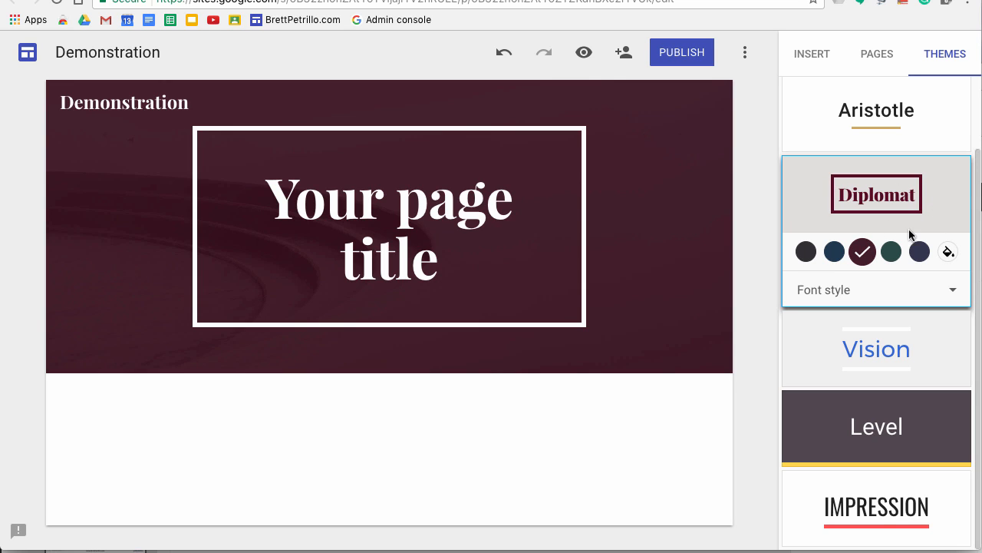
{"action": "left_click", "coordinate": [918, 253]}
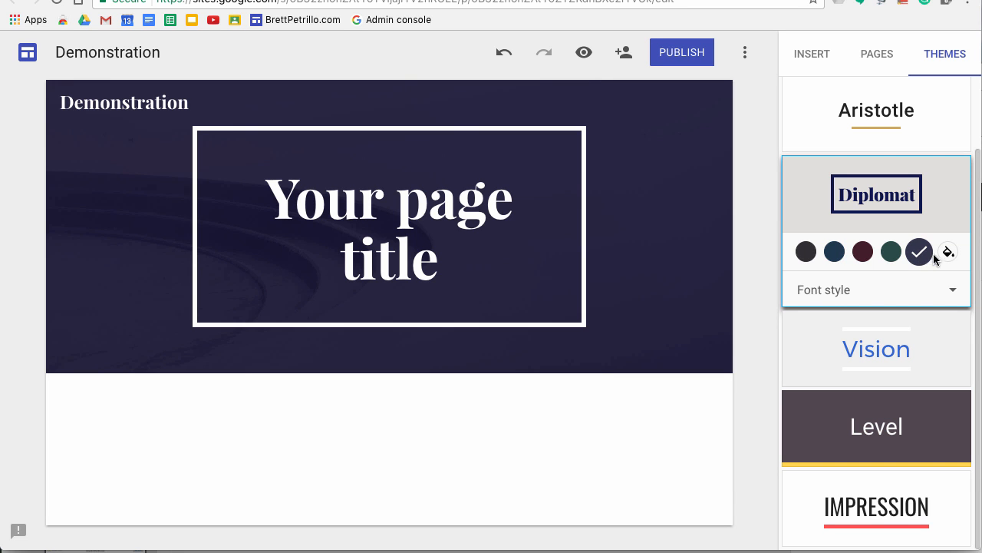
{"action": "left_click", "coordinate": [948, 252]}
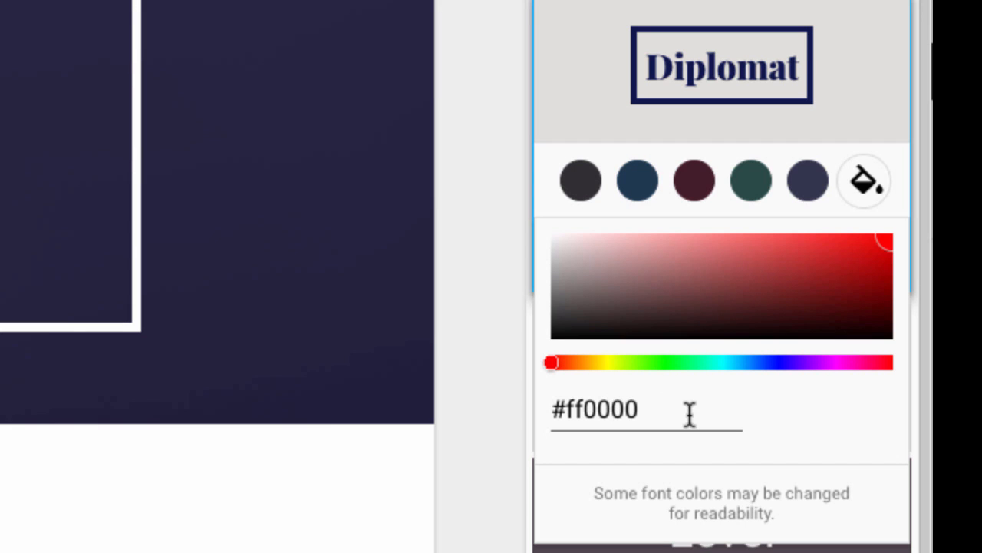
{"action": "left_click", "coordinate": [871, 140]}
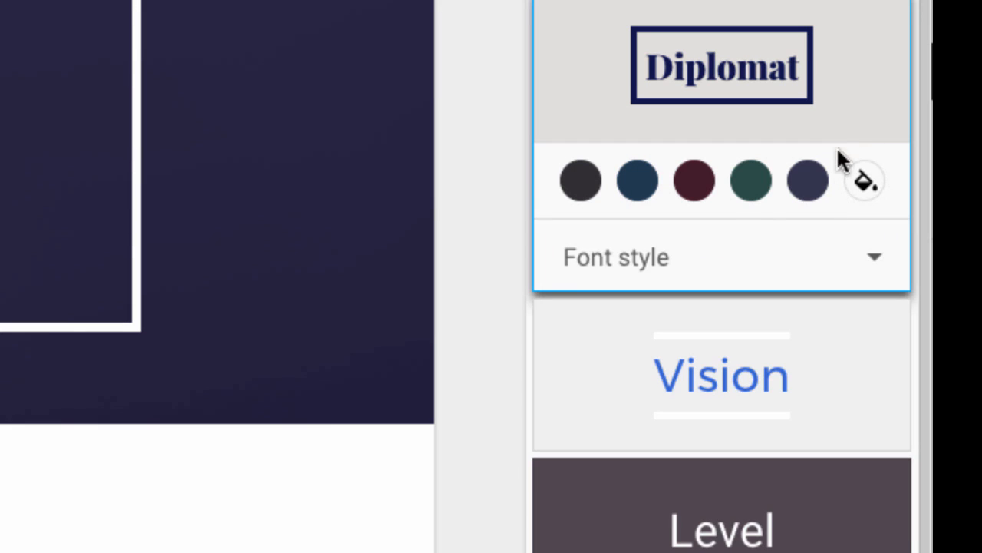
Try the Light font style on the Diplomat theme and return it to Classic.
{"action": "left_click", "coordinate": [605, 258]}
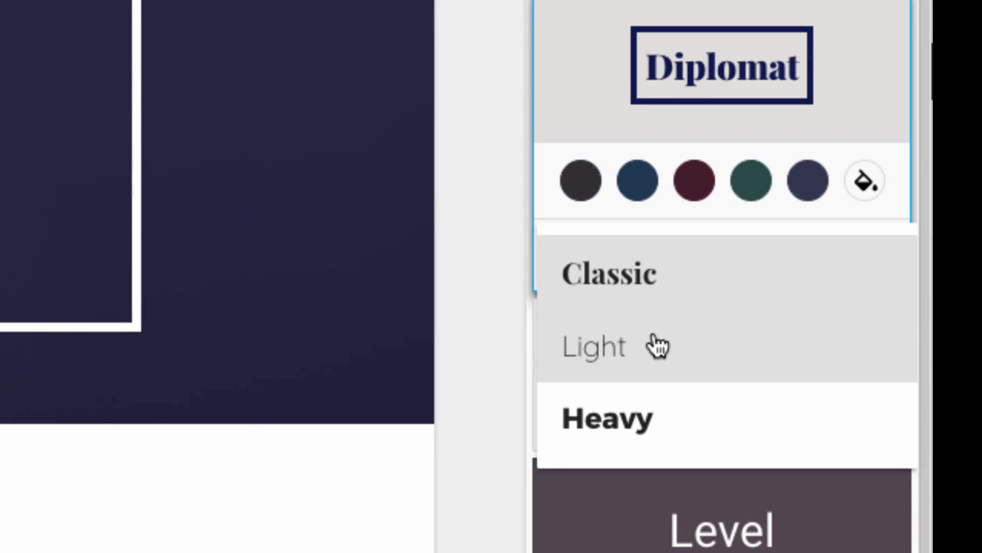
{"action": "left_click", "coordinate": [653, 347]}
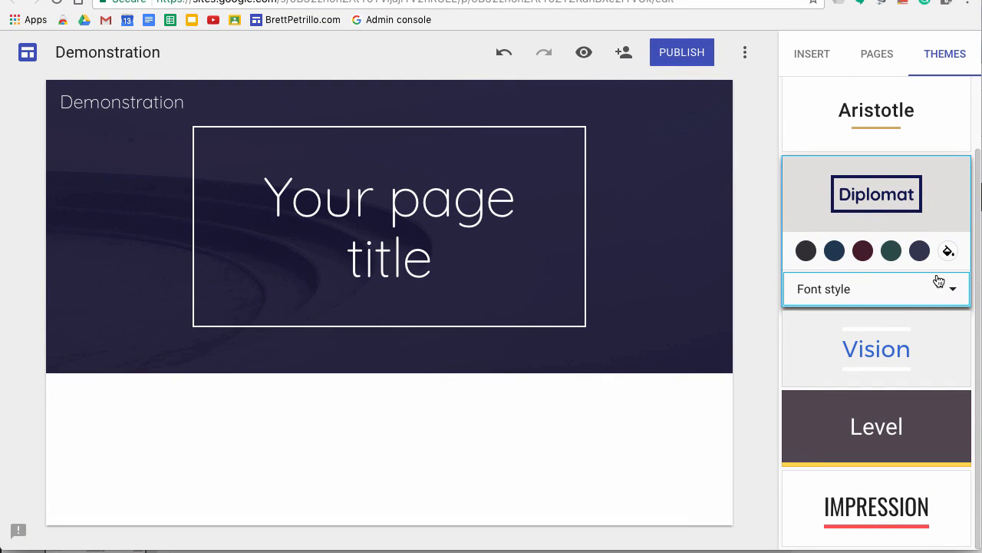
{"action": "left_click", "coordinate": [870, 288]}
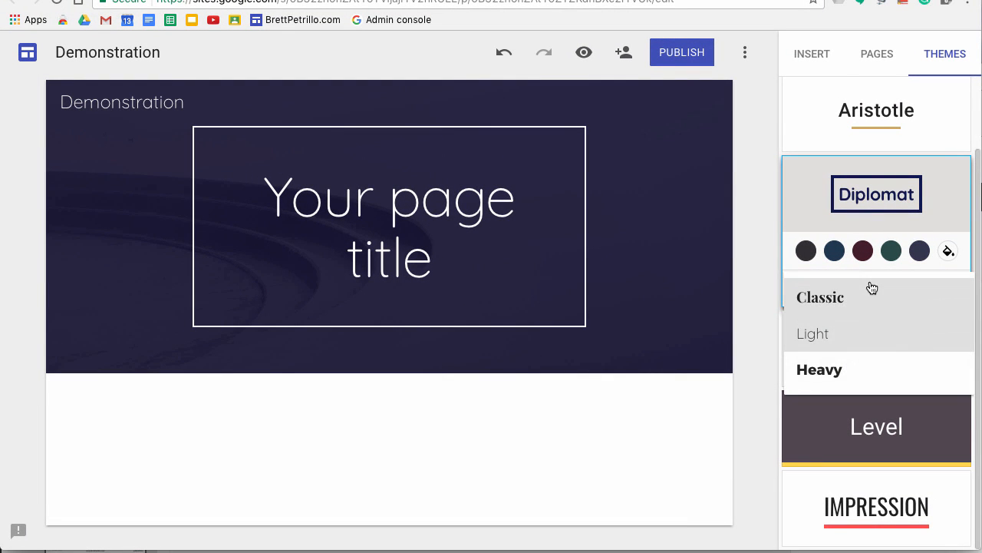
{"action": "left_click", "coordinate": [835, 300]}
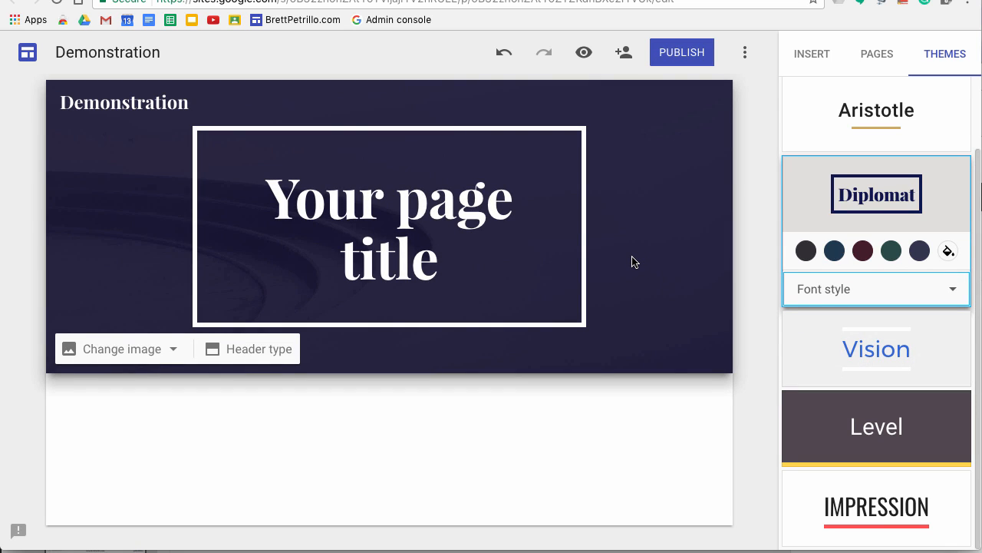
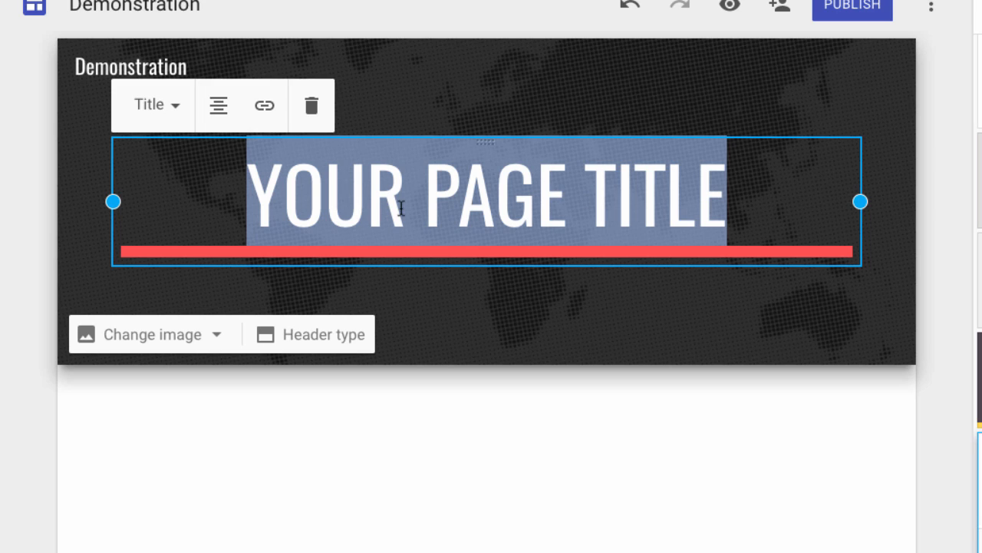
Try the Subheading and Heading text styles on the page title and return it to Title.
{"action": "left_click", "coordinate": [180, 103]}
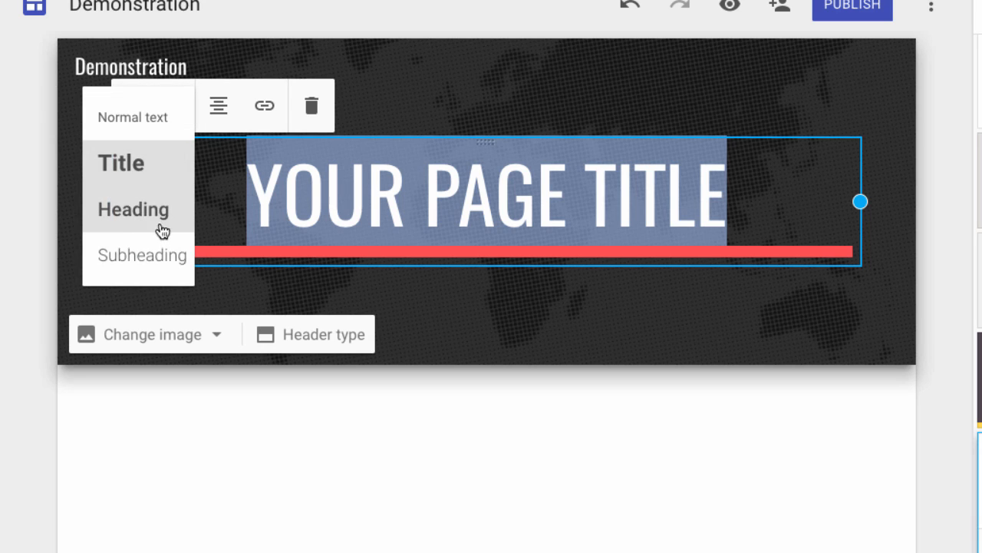
{"action": "left_click", "coordinate": [127, 254]}
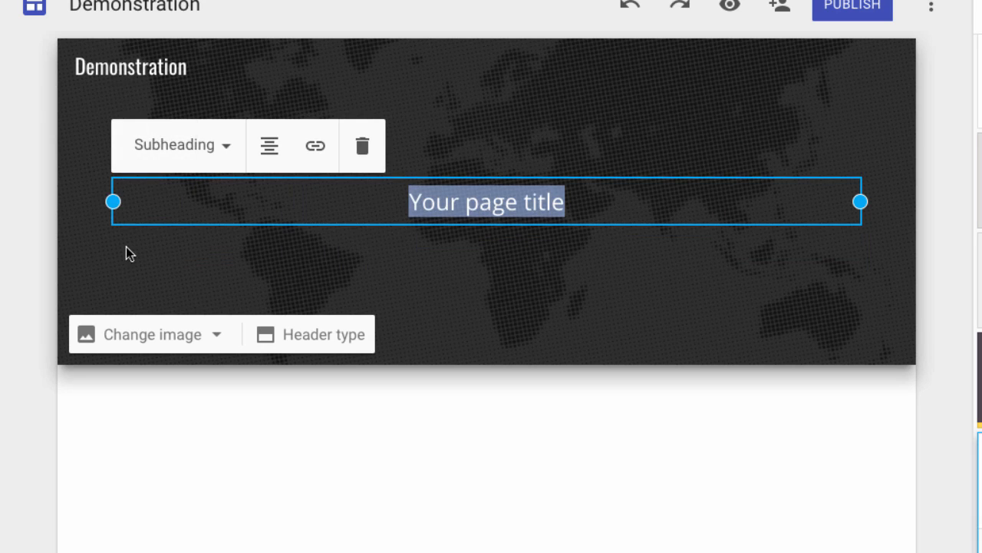
{"action": "left_click", "coordinate": [213, 151]}
{"action": "left_click", "coordinate": [196, 247]}
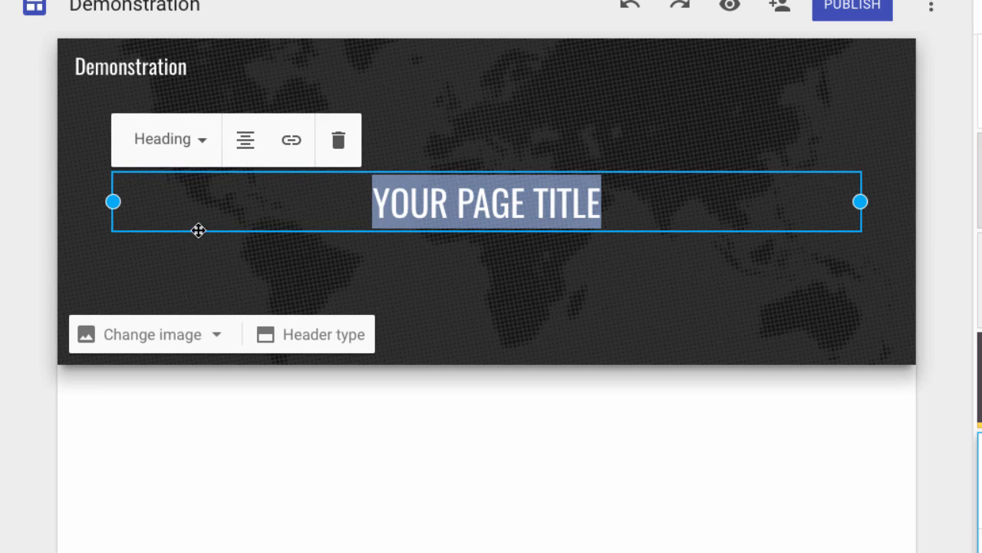
{"action": "left_click", "coordinate": [205, 150]}
{"action": "left_click", "coordinate": [185, 202]}
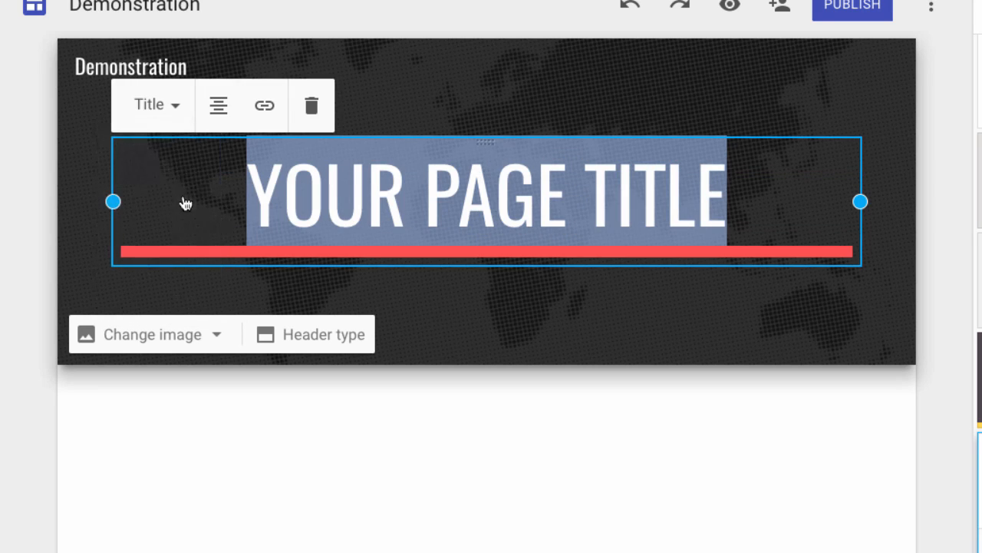
Try the Normal text style on the page title and restore the Title style.
{"action": "left_click", "coordinate": [181, 112]}
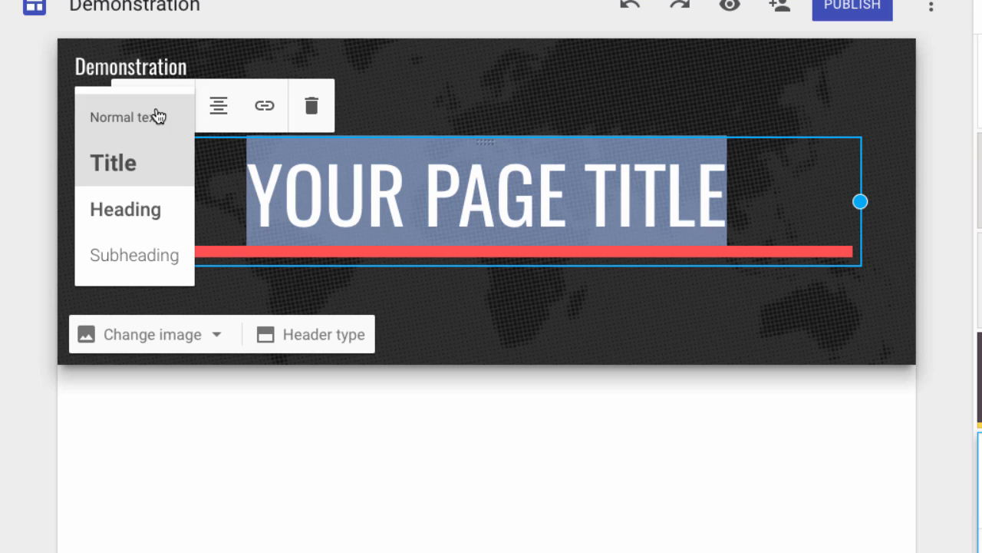
{"action": "left_click", "coordinate": [131, 120]}
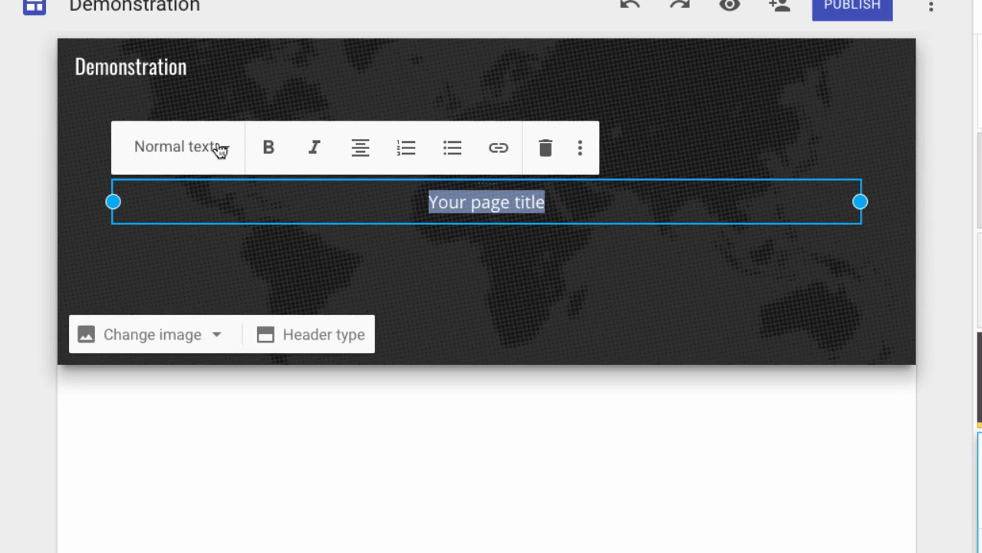
{"action": "left_click", "coordinate": [223, 150]}
{"action": "left_click", "coordinate": [166, 205]}
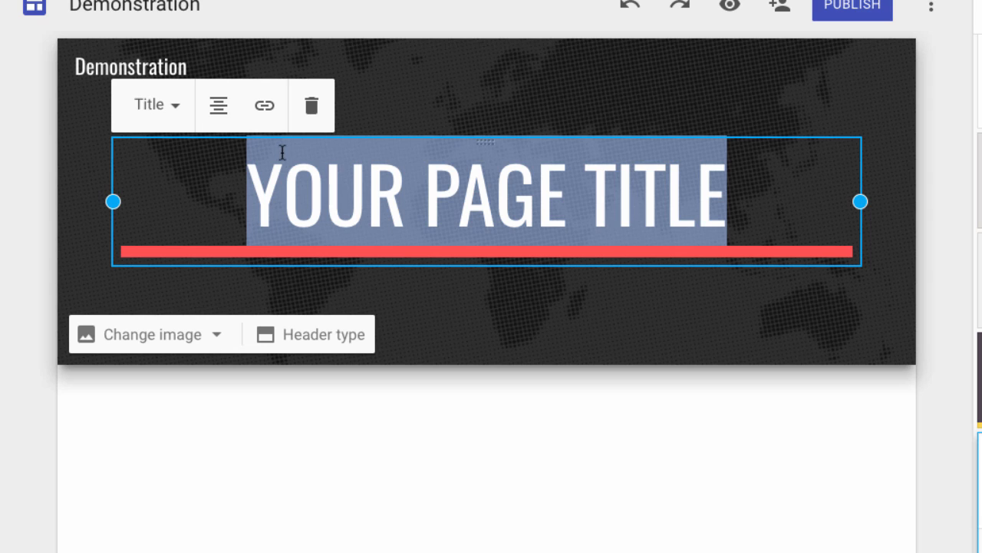
{"action": "left_click", "coordinate": [798, 180]}
{"action": "left_click", "coordinate": [798, 109]}
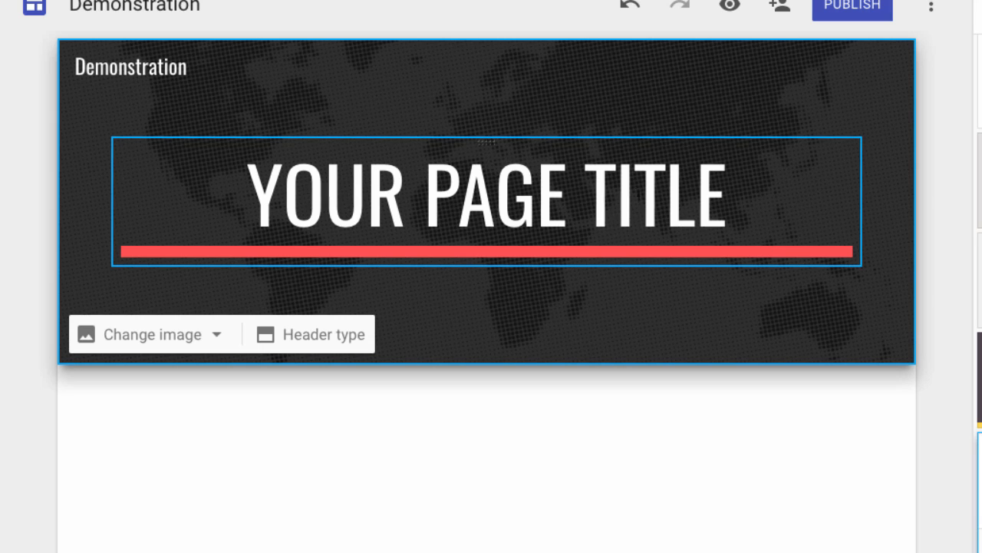
{"action": "triple_click", "coordinate": [638, 192]}
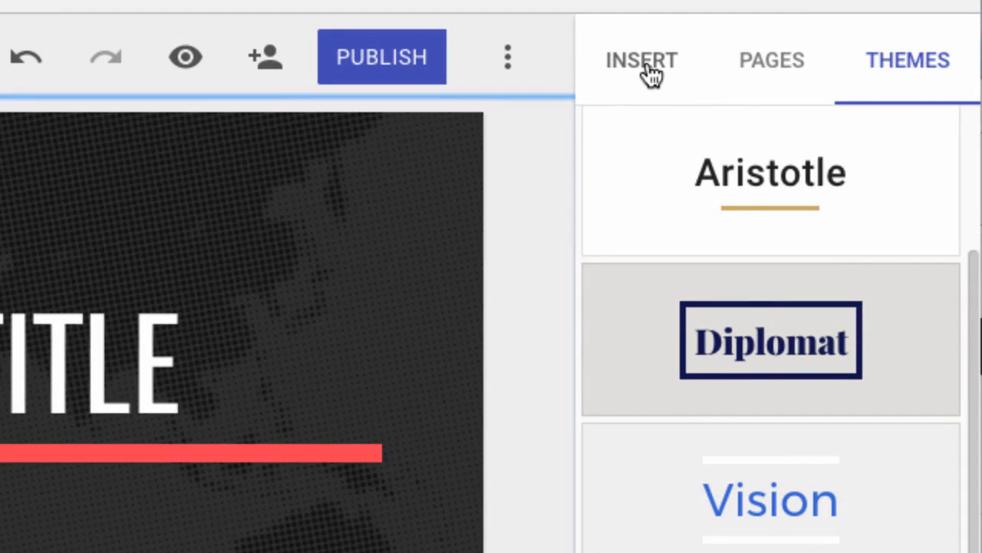
Insert a text box below the header and narrow it to about half its width.
{"action": "left_click", "coordinate": [652, 73]}
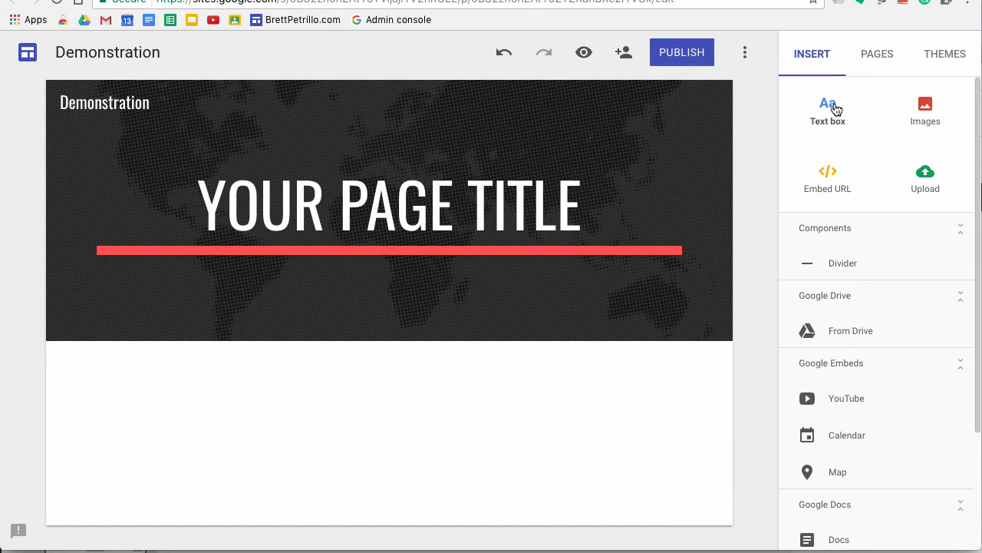
{"action": "left_click", "coordinate": [829, 110]}
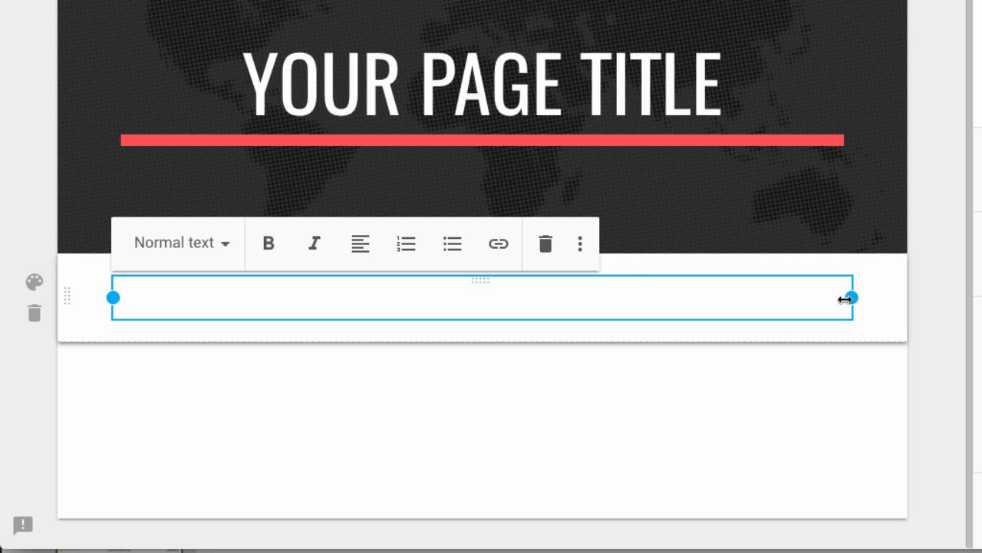
{"action": "left_click_drag", "start_coordinate": [847, 299], "coordinate": [474, 308]}
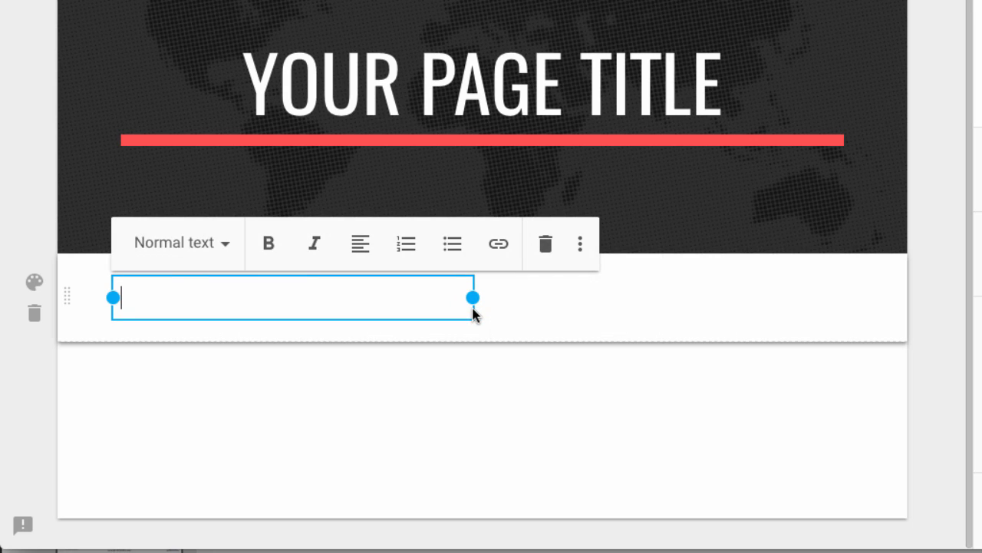
Review the text box's style, alignment and extra formatting options, and try a numbered list before removing it.
{"action": "left_click", "coordinate": [227, 250]}
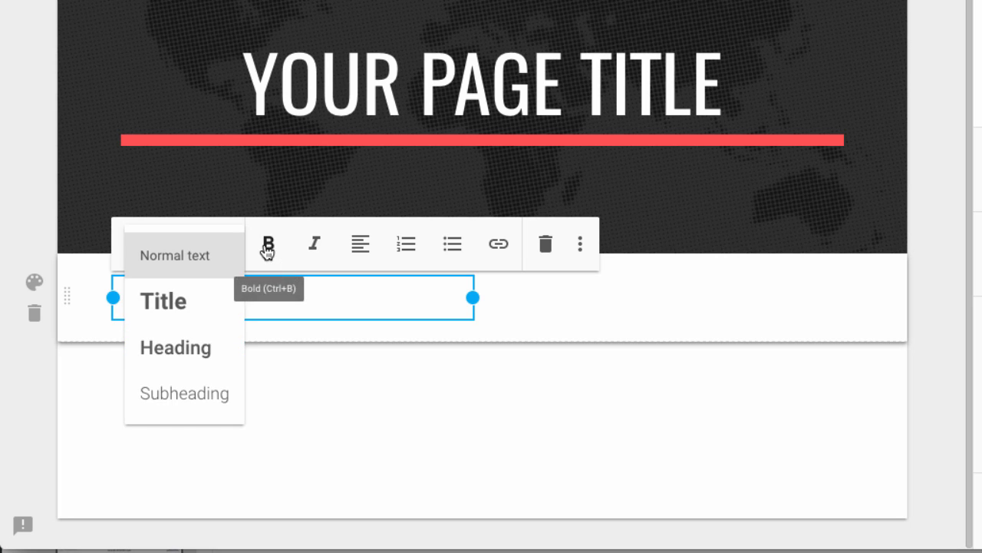
{"action": "left_click", "coordinate": [395, 300]}
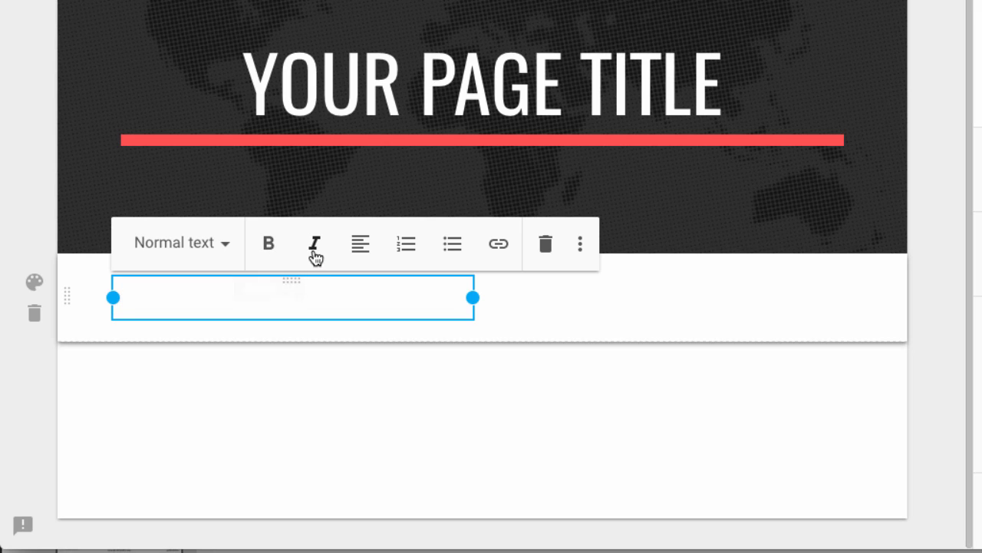
{"action": "left_click", "coordinate": [371, 253]}
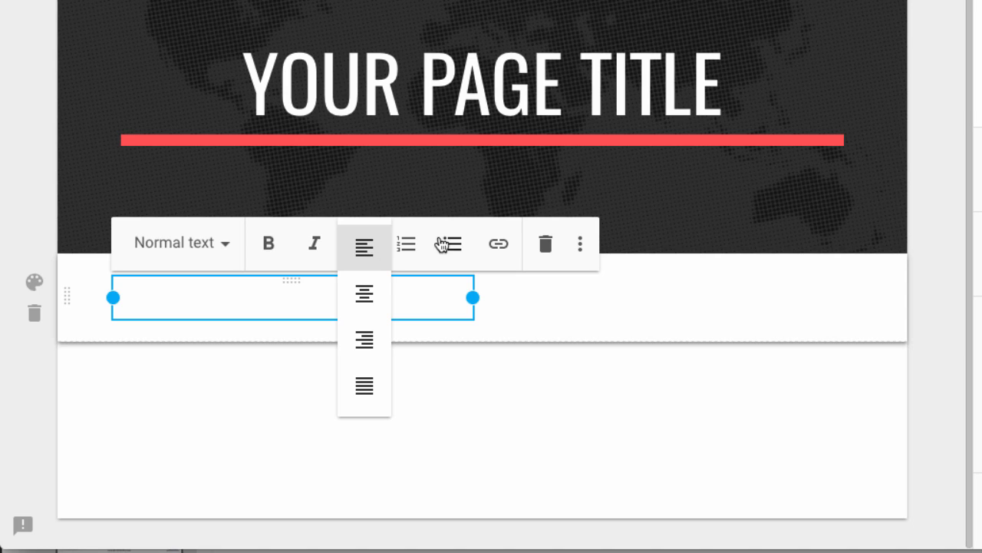
{"action": "left_click", "coordinate": [425, 257]}
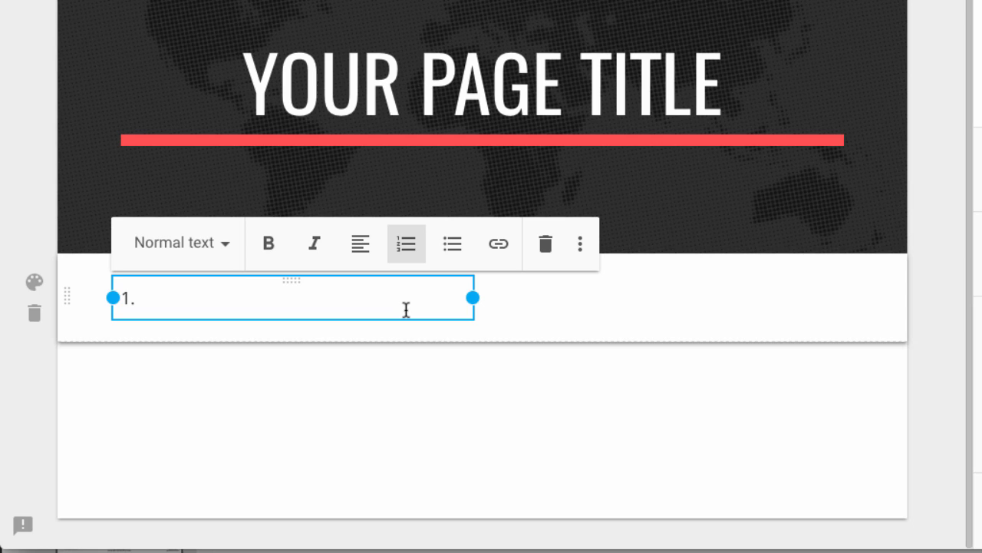
{"action": "key", "text": "BackSpace"}
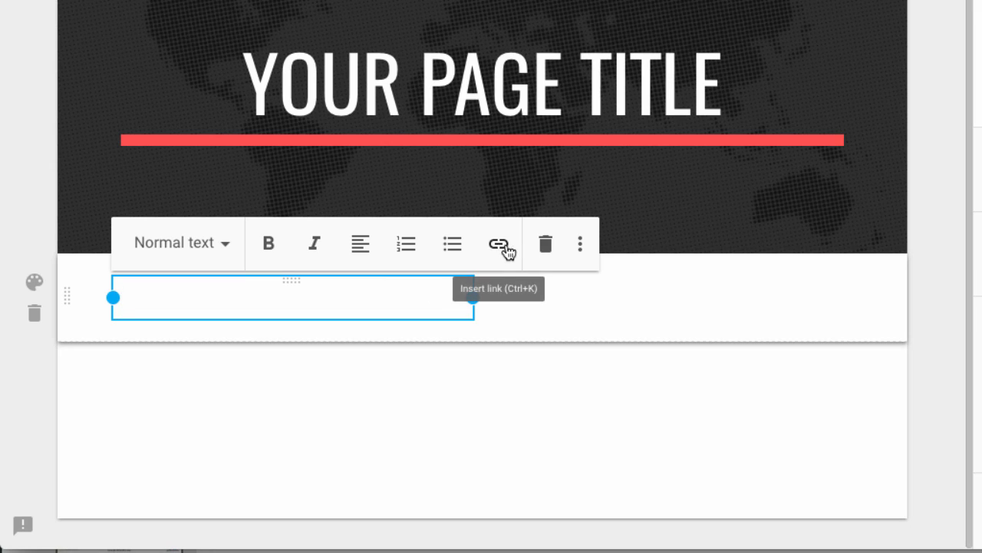
{"action": "left_click", "coordinate": [583, 247]}
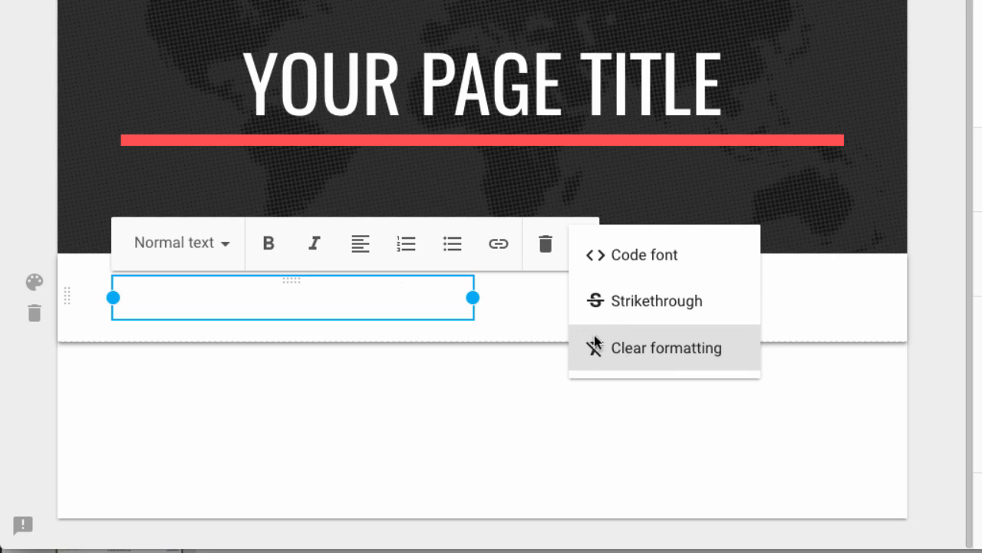
{"action": "left_click", "coordinate": [373, 310]}
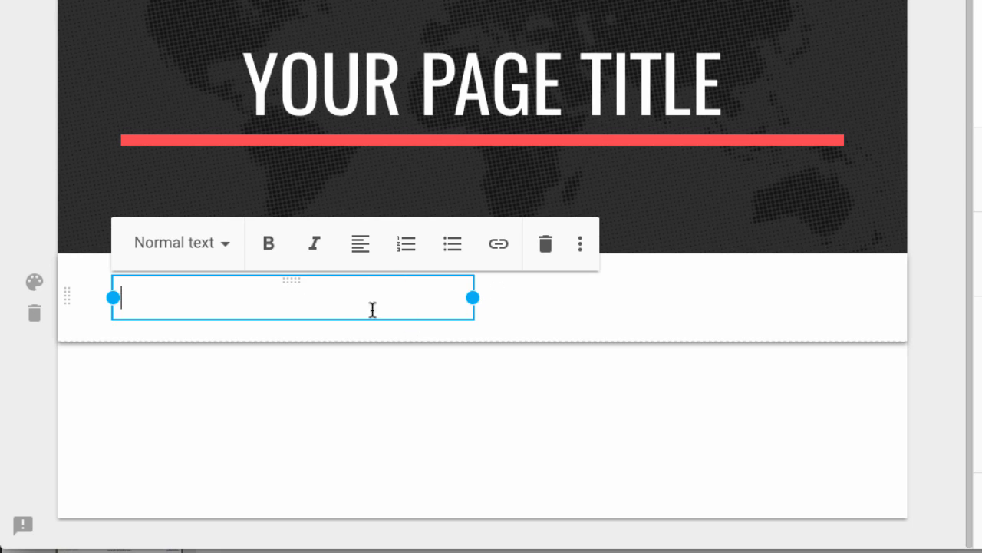
Try the Emphasis 1 style on the text box section and set it to Emphasis 2.
{"action": "left_click", "coordinate": [521, 307]}
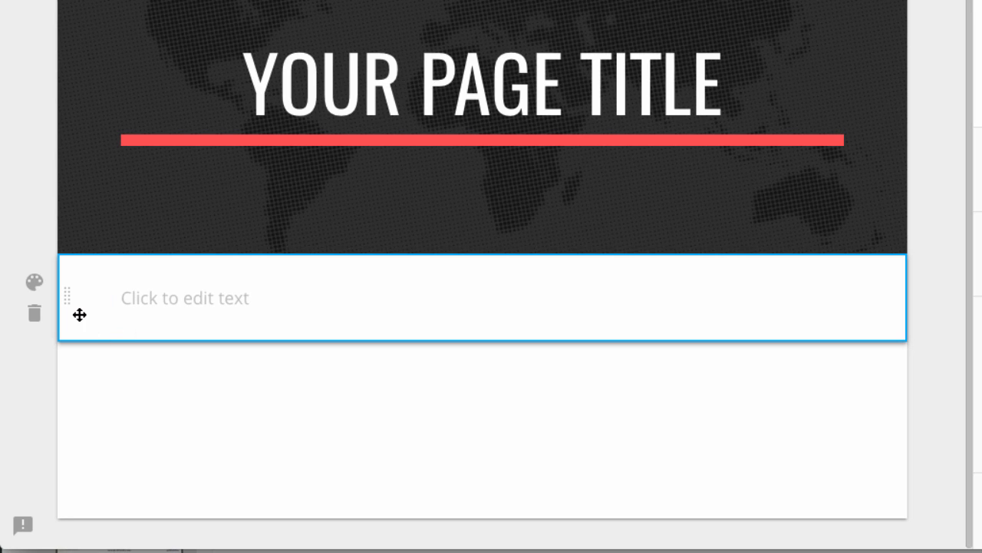
{"action": "left_click", "coordinate": [35, 284]}
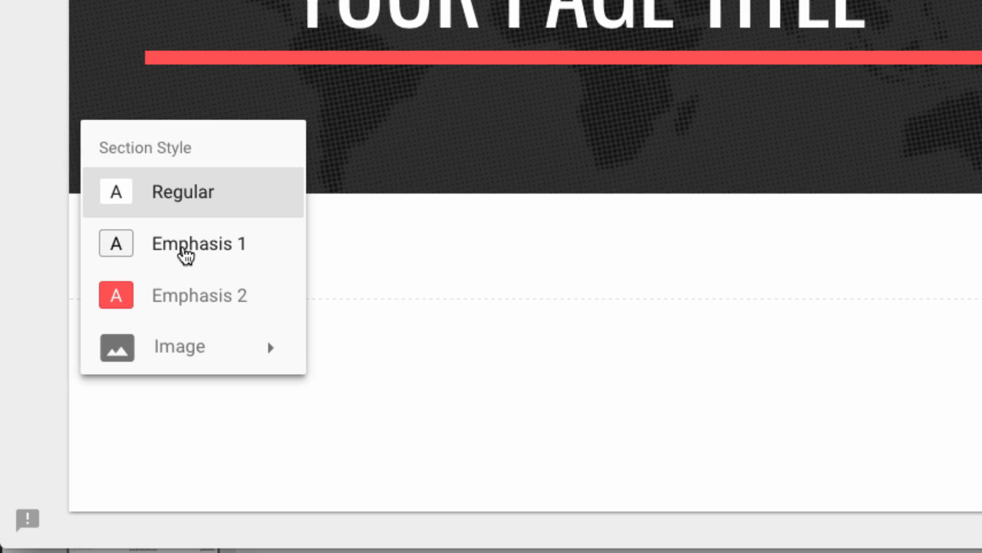
{"action": "left_click", "coordinate": [185, 254]}
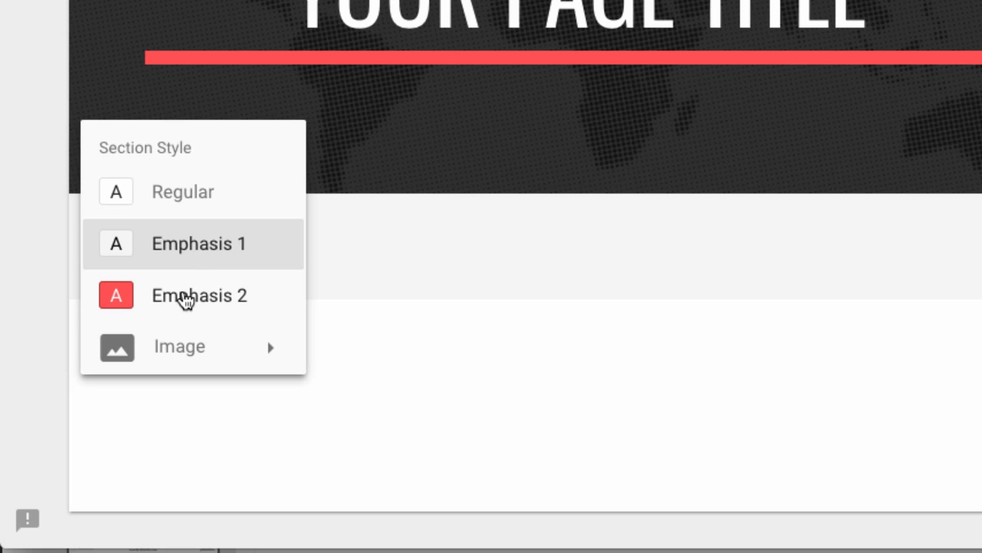
{"action": "left_click", "coordinate": [185, 299]}
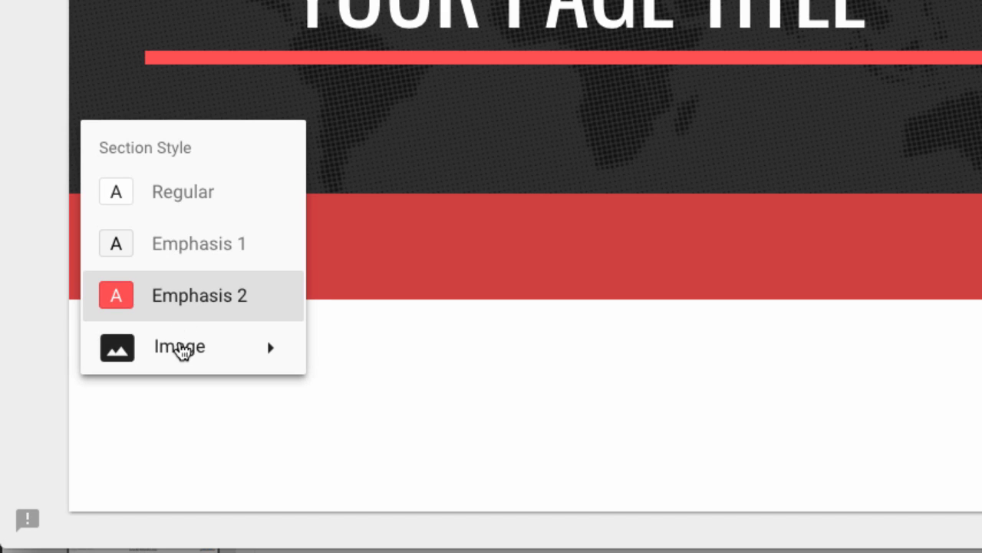
View the gallery of background images for the section and close it without choosing one.
{"action": "mouse_move", "coordinate": [180, 350]}
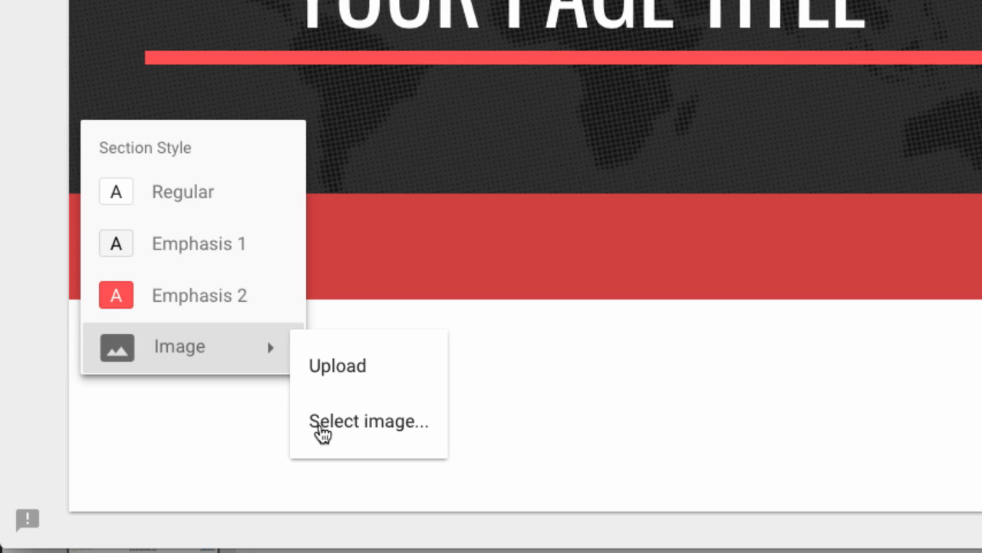
{"action": "left_click", "coordinate": [364, 422]}
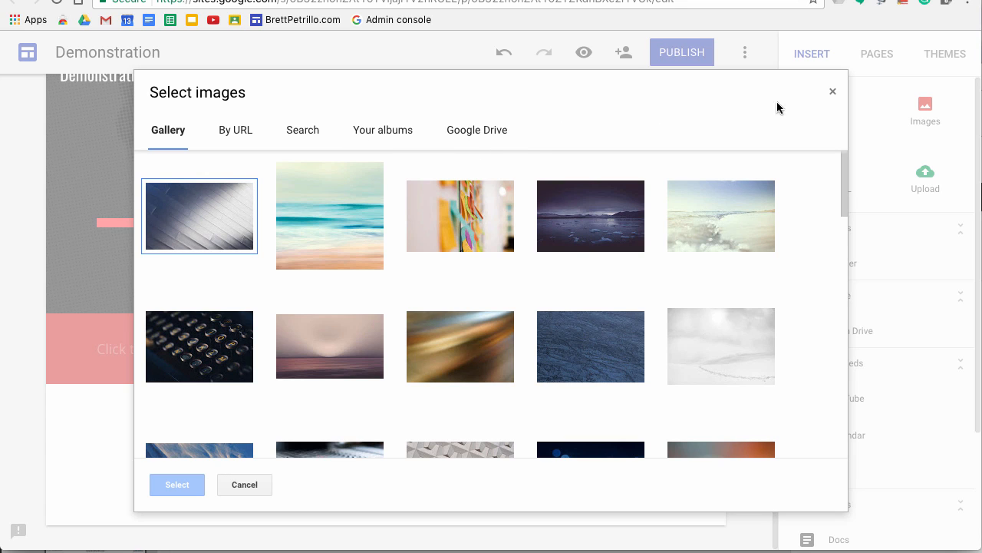
{"action": "left_click", "coordinate": [834, 93]}
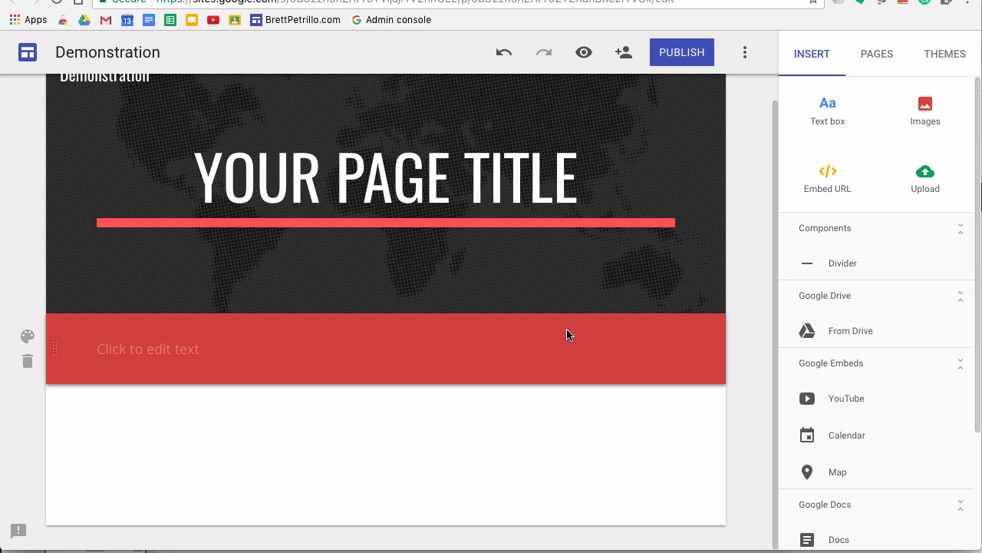
Try the Regular style on the section, restore Emphasis 2, and place the cursor in its text box.
{"action": "left_click", "coordinate": [276, 343]}
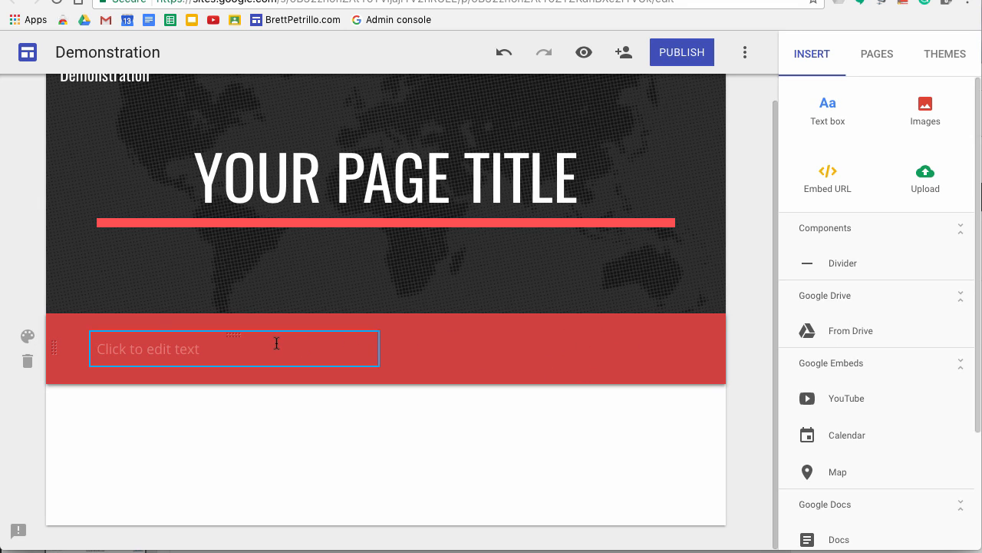
{"action": "left_click", "coordinate": [27, 335]}
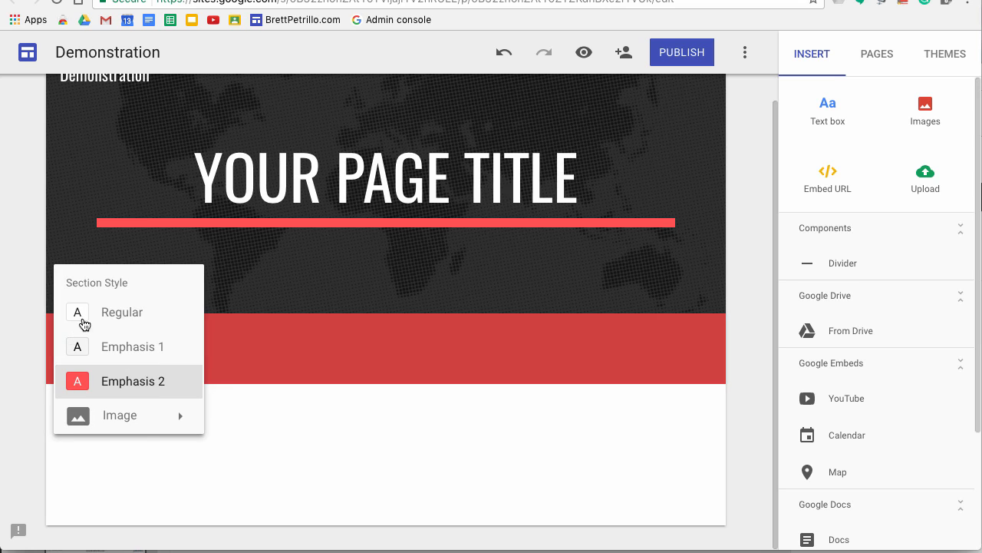
{"action": "left_click", "coordinate": [131, 312]}
{"action": "left_click", "coordinate": [89, 381]}
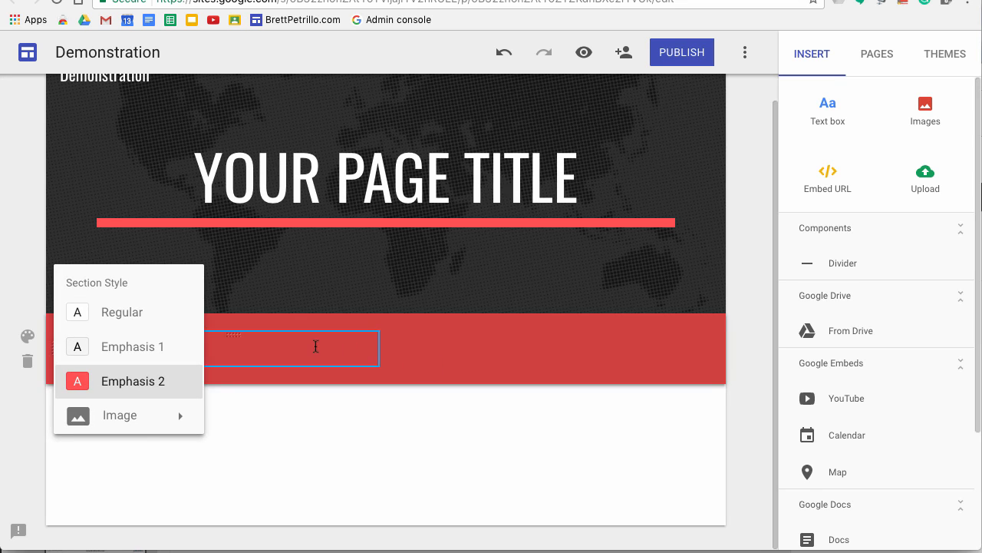
{"action": "left_click", "coordinate": [293, 349]}
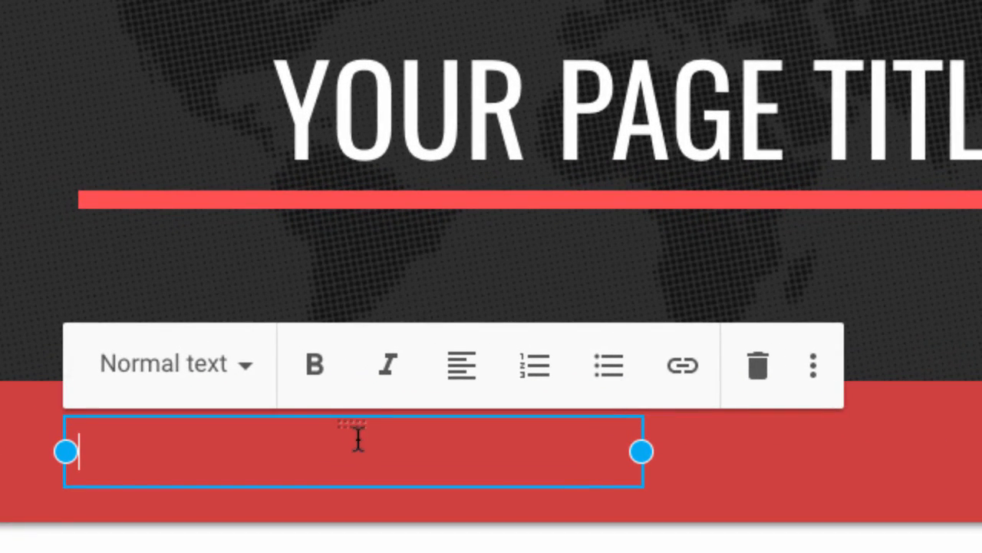
Move the empty text box to the horizontal centre of the red section.
{"action": "key", "text": "Escape"}
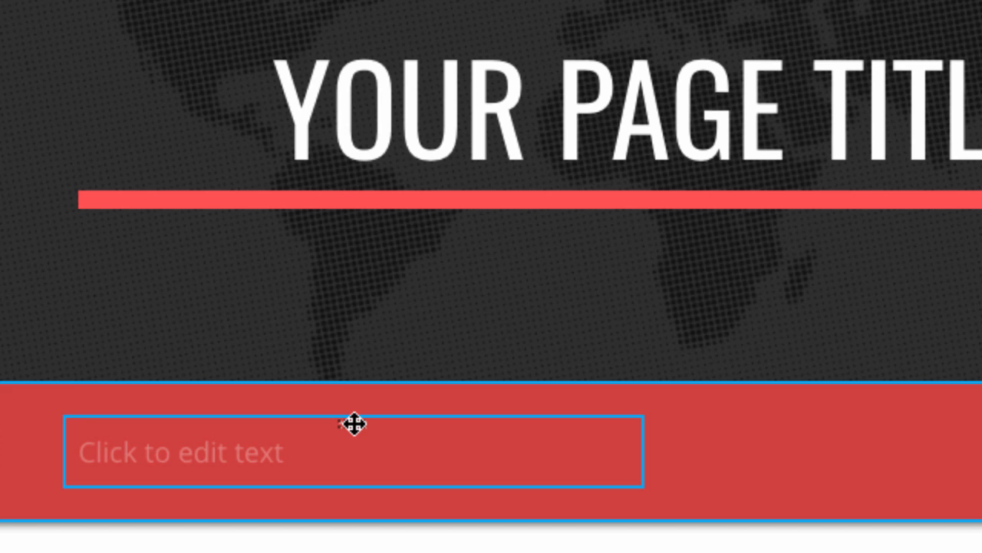
{"action": "left_click_drag", "start_coordinate": [351, 429], "coordinate": [793, 463]}
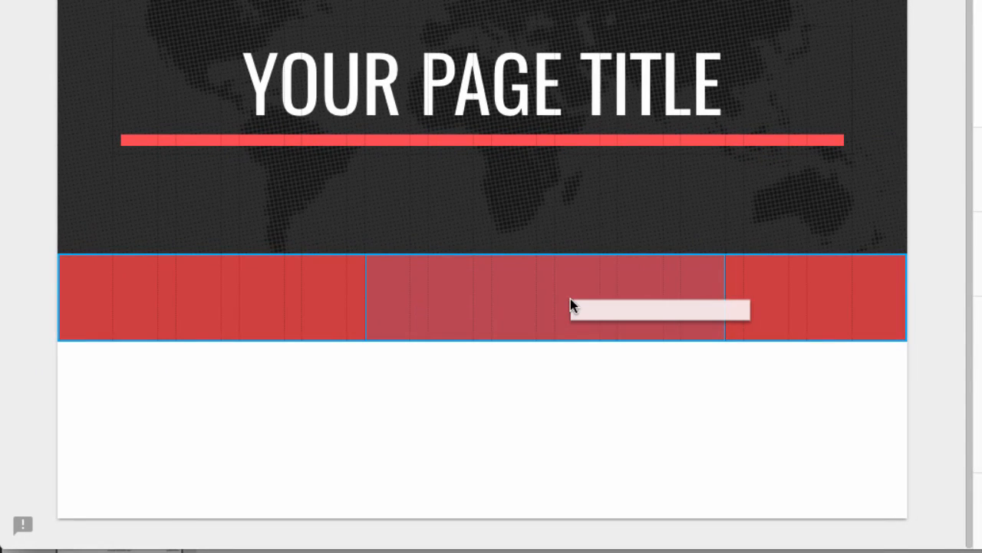
{"action": "left_click_drag", "start_coordinate": [570, 300], "coordinate": [532, 299]}
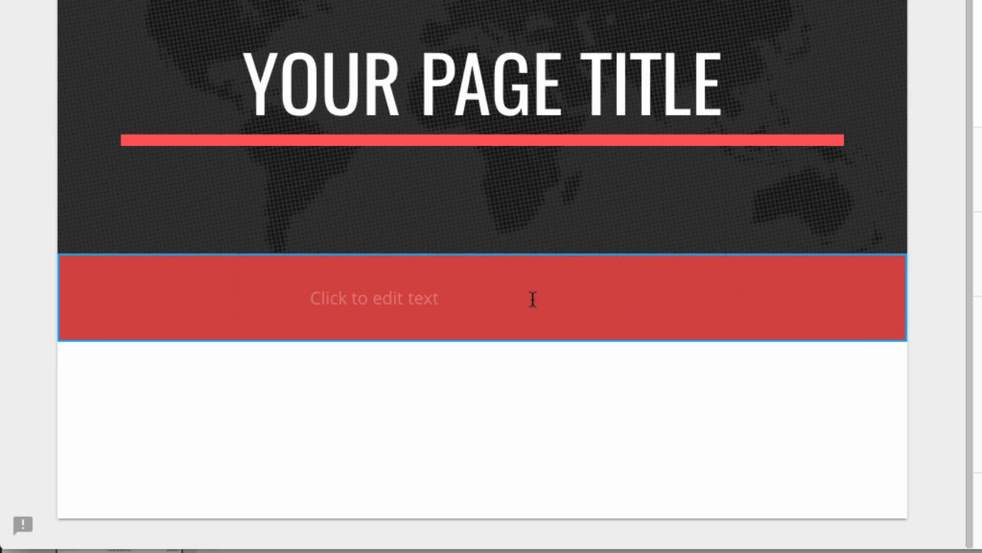
Add four blank lines inside the centred text box to make the red section taller.
{"action": "left_click", "coordinate": [493, 298]}
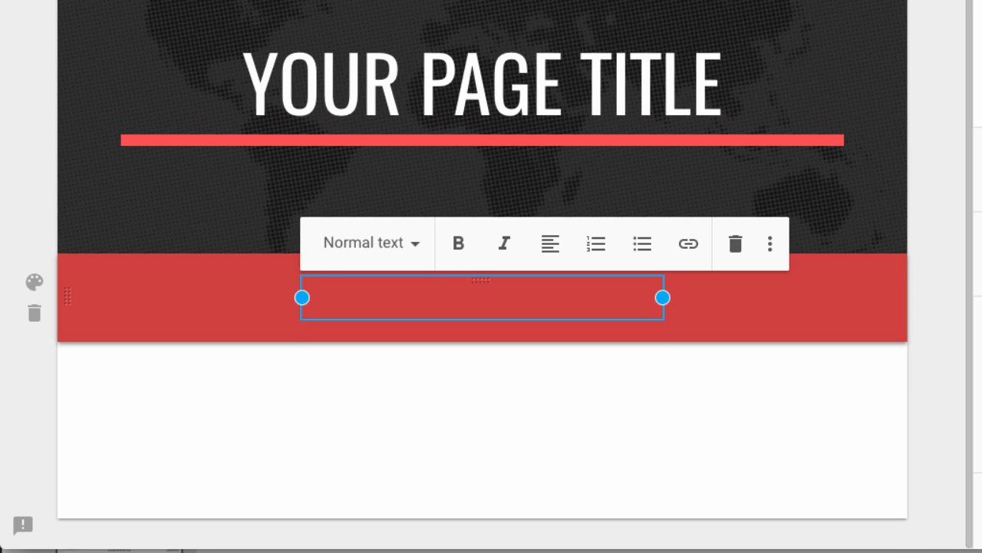
{"action": "key", "text": "Return"}
{"action": "key", "text": "Return"}
{"action": "key", "text": "Return"}
{"action": "key", "text": "Return"}
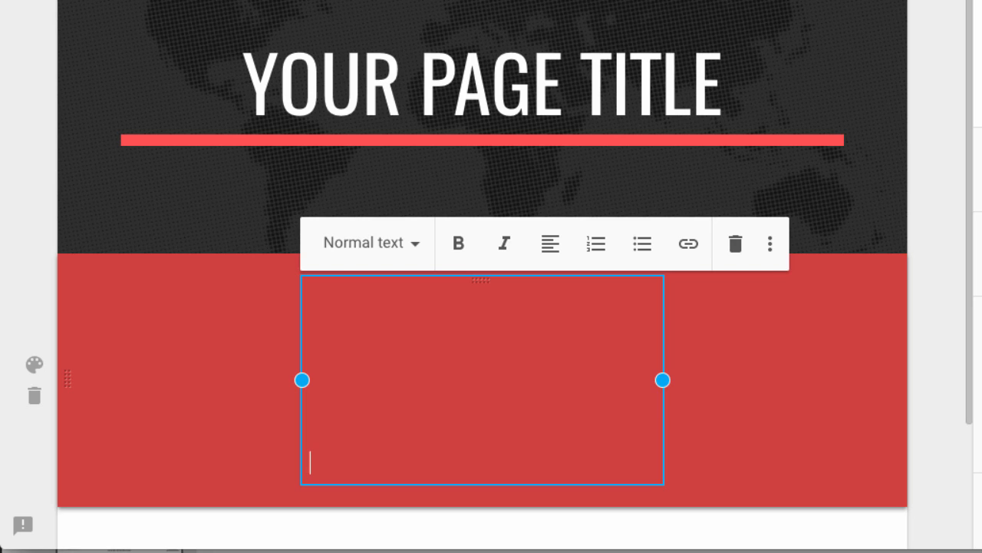
{"action": "left_click", "coordinate": [790, 317]}
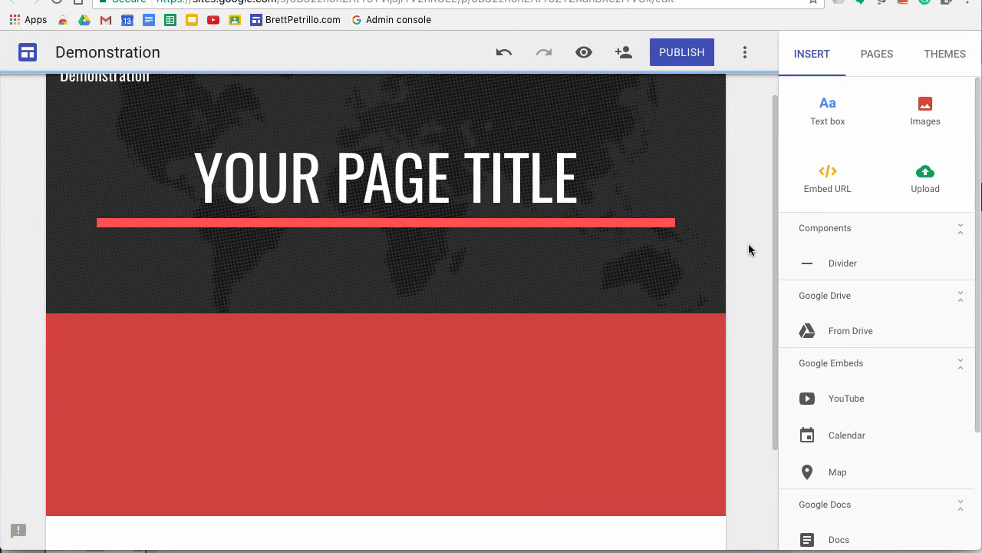
Search Google Images for "happy" and insert the flat yellow smiley face image on the page.
{"action": "left_click", "coordinate": [925, 110]}
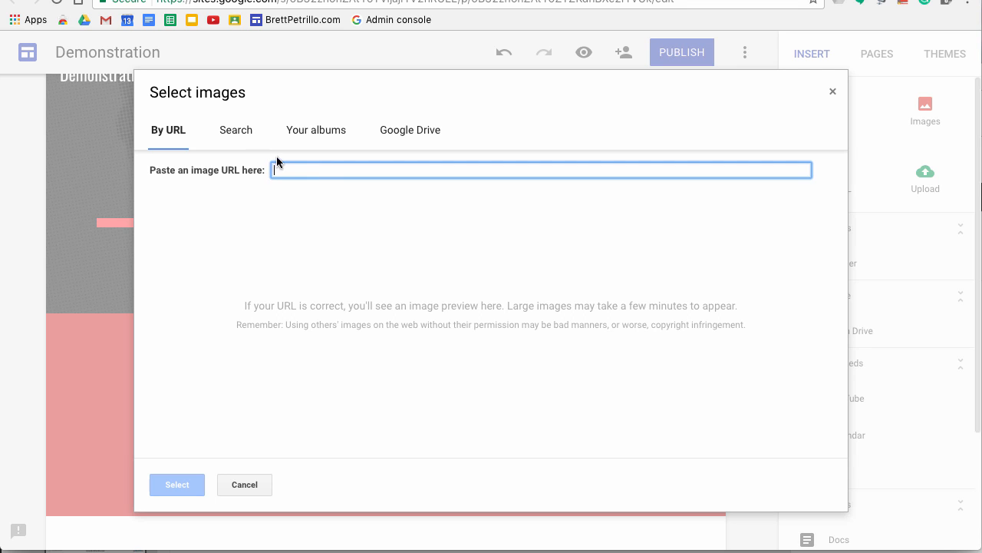
{"action": "left_click", "coordinate": [234, 131]}
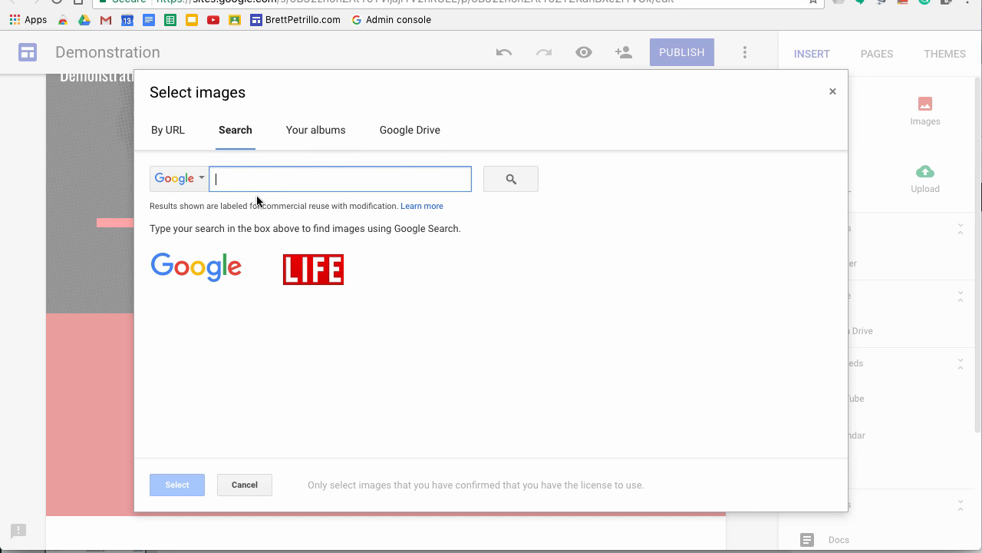
{"action": "type", "text": "happy"}
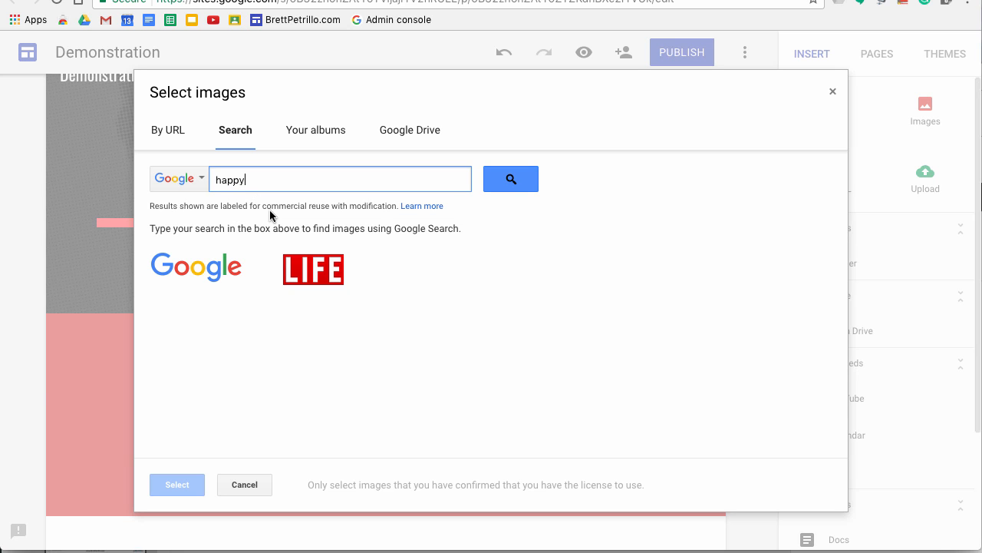
{"action": "left_click", "coordinate": [512, 177]}
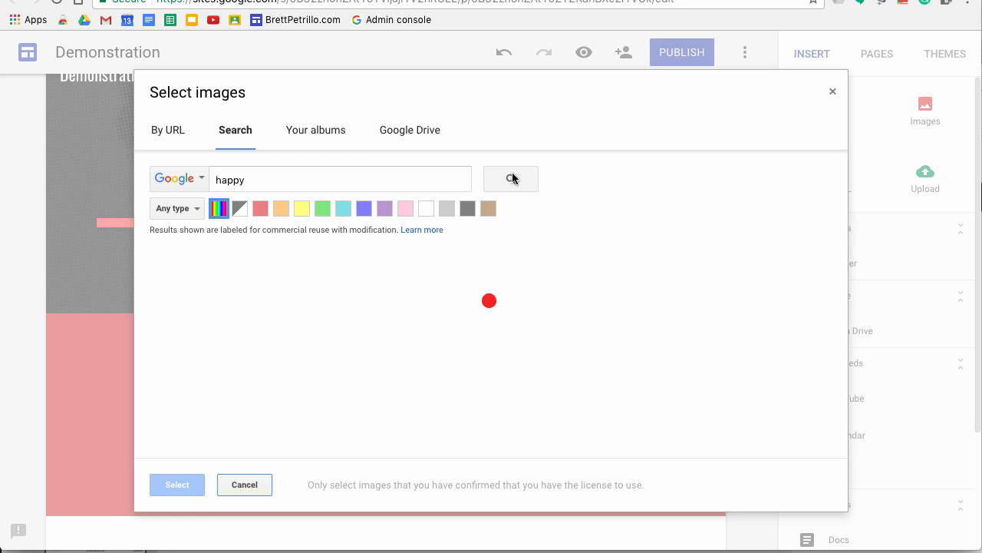
{"action": "left_click", "coordinate": [327, 316]}
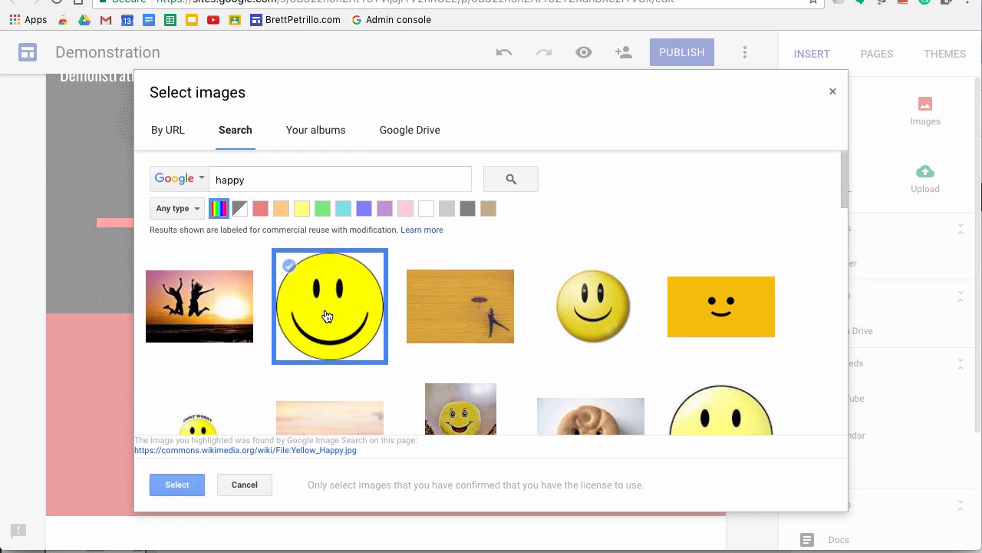
{"action": "left_click", "coordinate": [182, 484]}
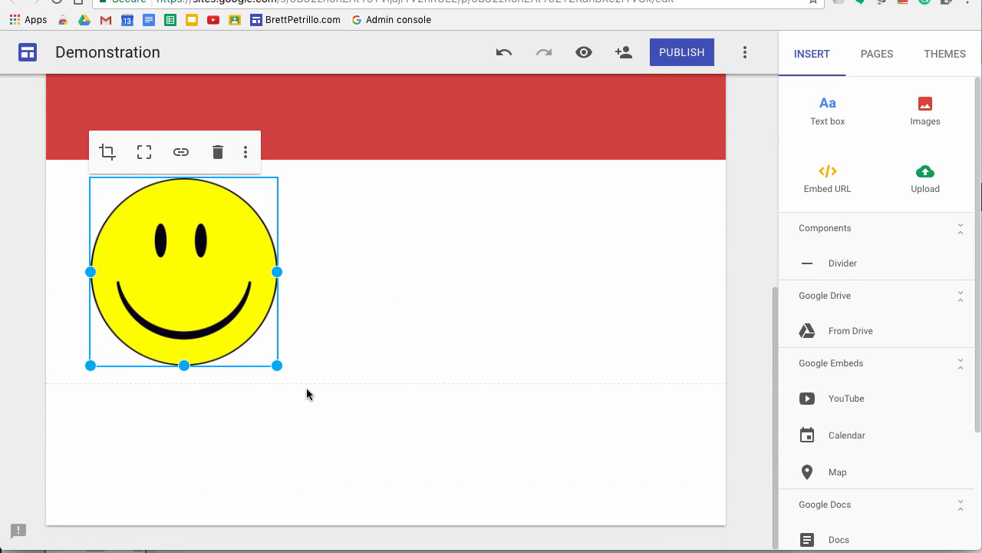
Move the smiley image into the red section to the right of the text box and make it slightly smaller.
{"action": "scroll", "coordinate": [307, 394], "scroll_direction": "up", "scroll_amount": 3}
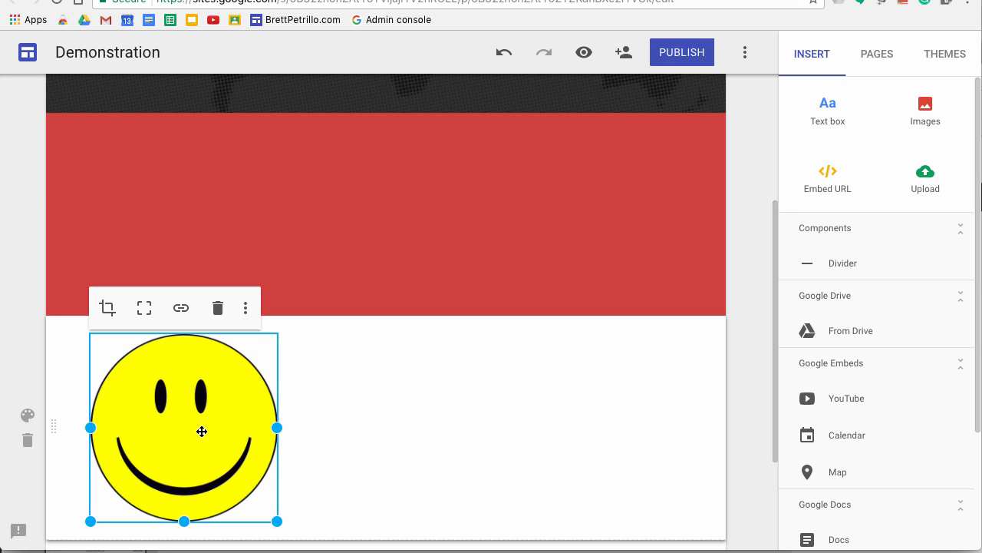
{"action": "left_click_drag", "start_coordinate": [202, 431], "coordinate": [568, 168]}
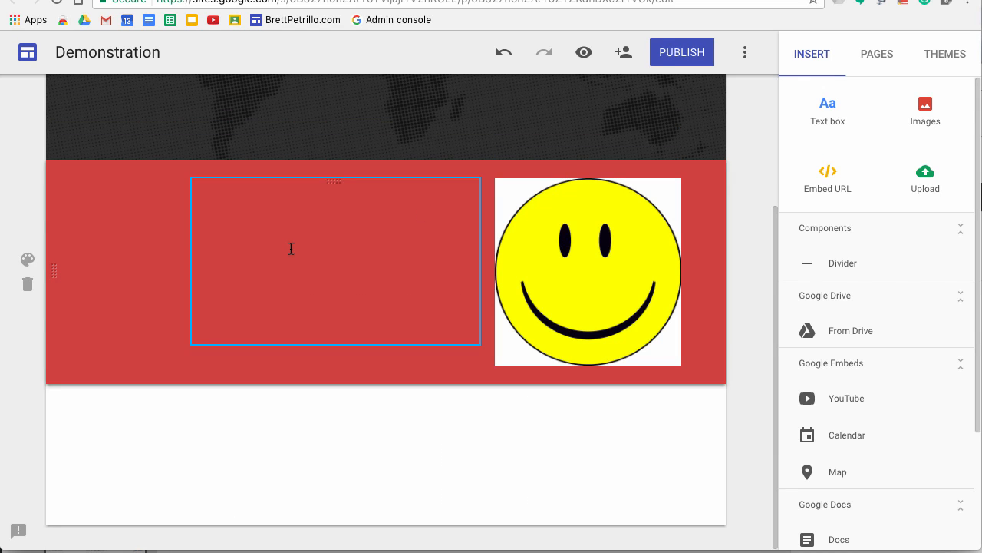
{"action": "left_click", "coordinate": [574, 241]}
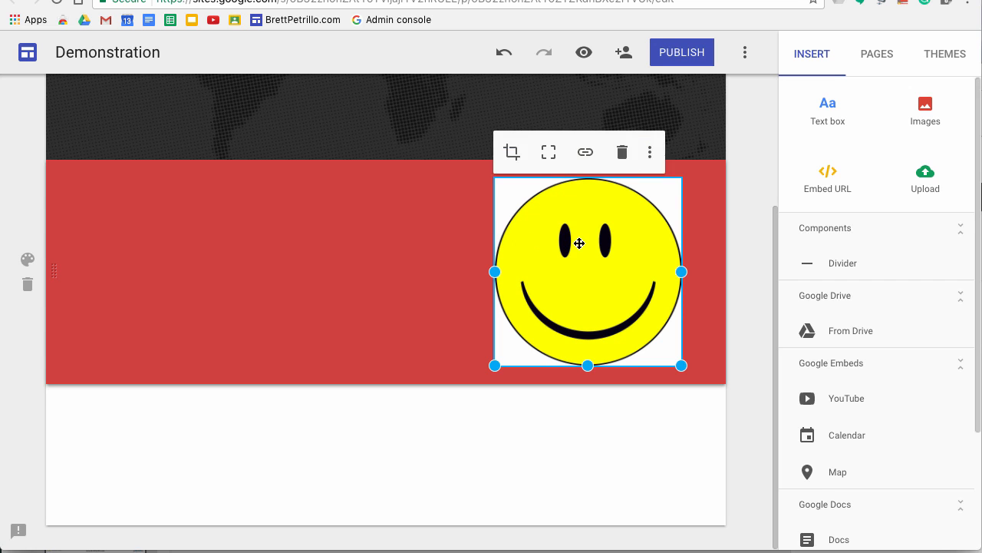
{"action": "left_click_drag", "start_coordinate": [681, 364], "coordinate": [640, 331]}
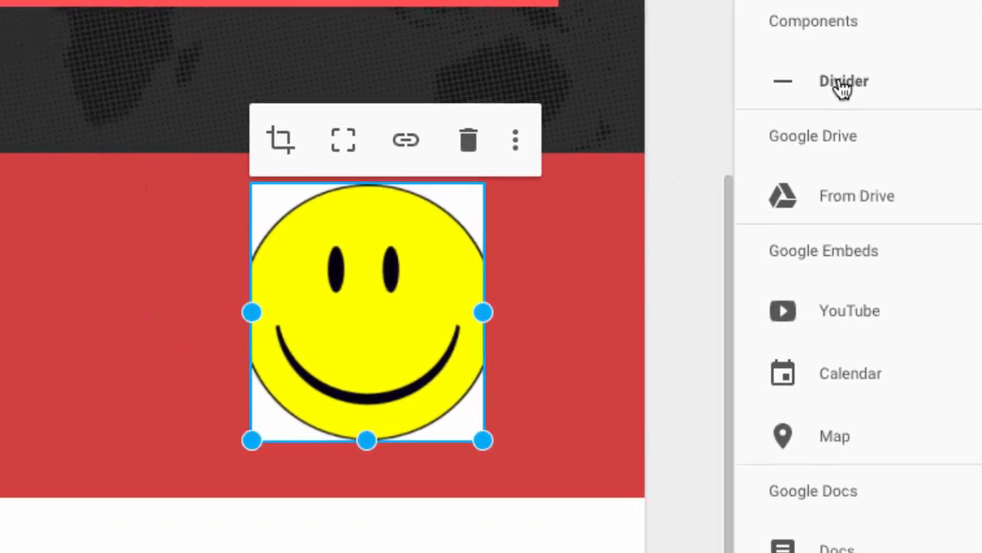
Insert a divider below the red section and set that section's style to Regular.
{"action": "left_click", "coordinate": [702, 99]}
{"action": "left_click", "coordinate": [610, 433]}
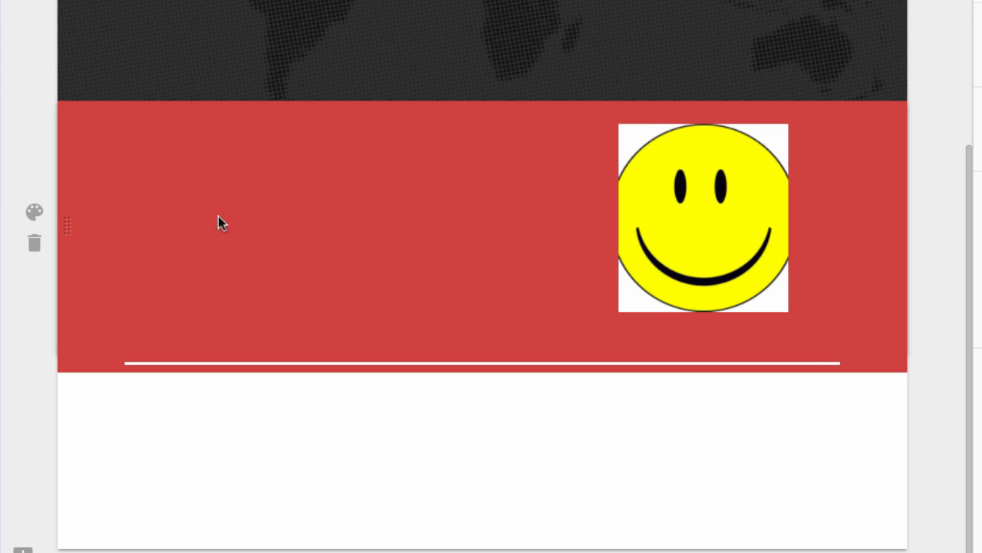
{"action": "left_click", "coordinate": [34, 214]}
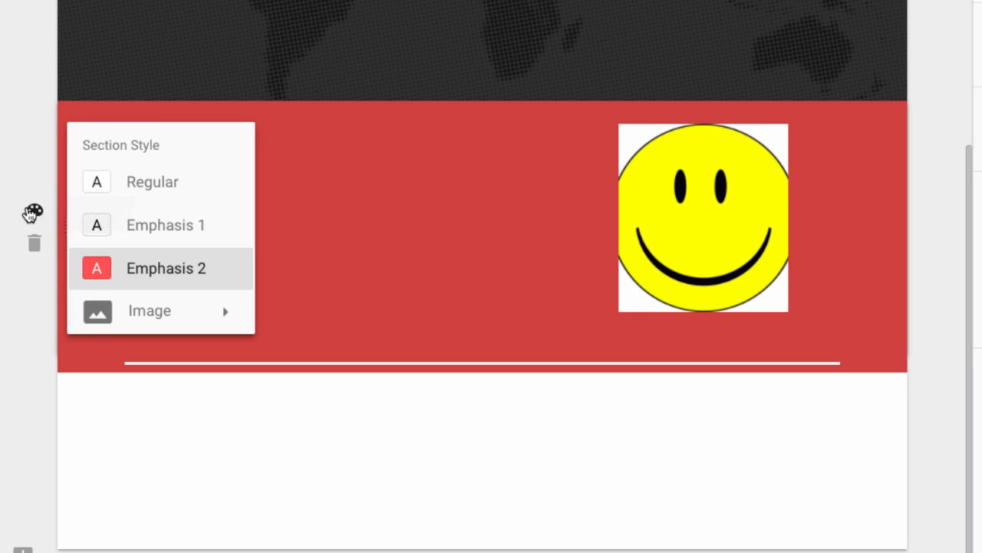
{"action": "left_click", "coordinate": [176, 191]}
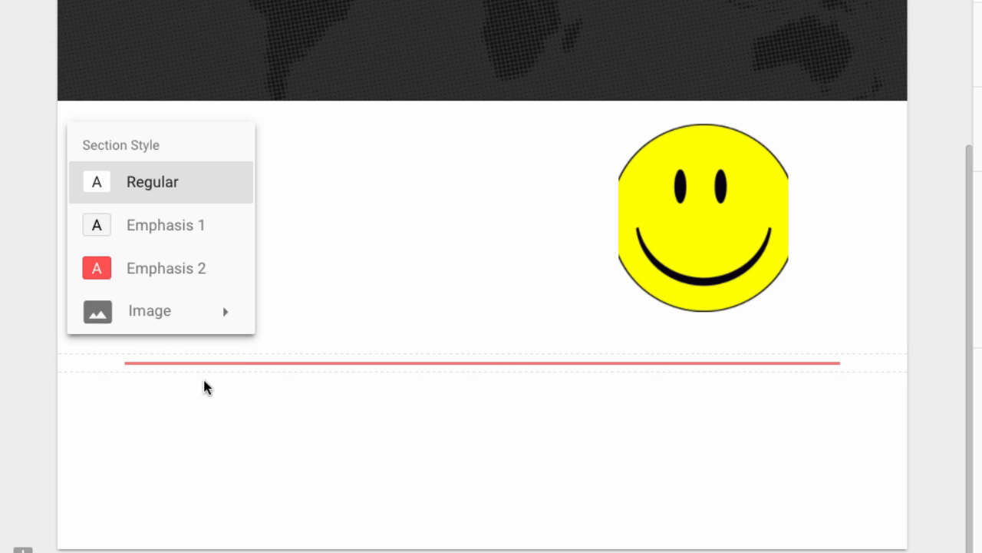
Delete the smiley image from the section beneath the header.
{"action": "left_click", "coordinate": [734, 214]}
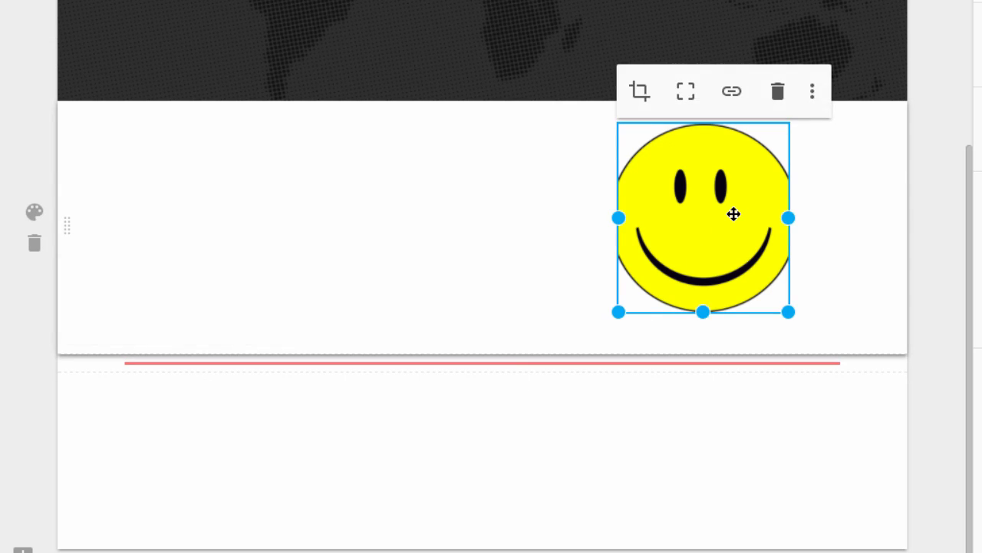
{"action": "key", "text": "Delete"}
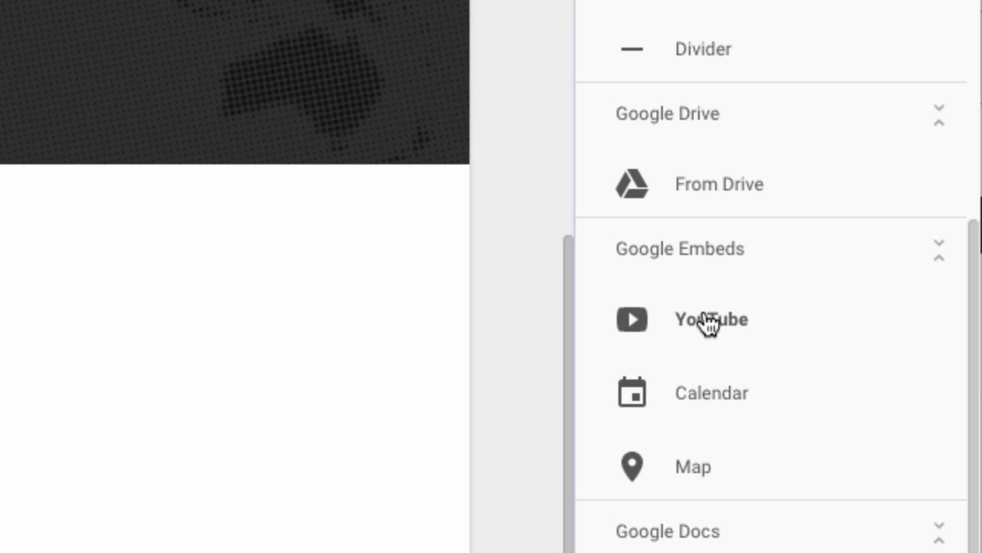
Start embedding a YouTube video and search for videos by the channel owner's full name.
{"action": "left_click", "coordinate": [708, 320]}
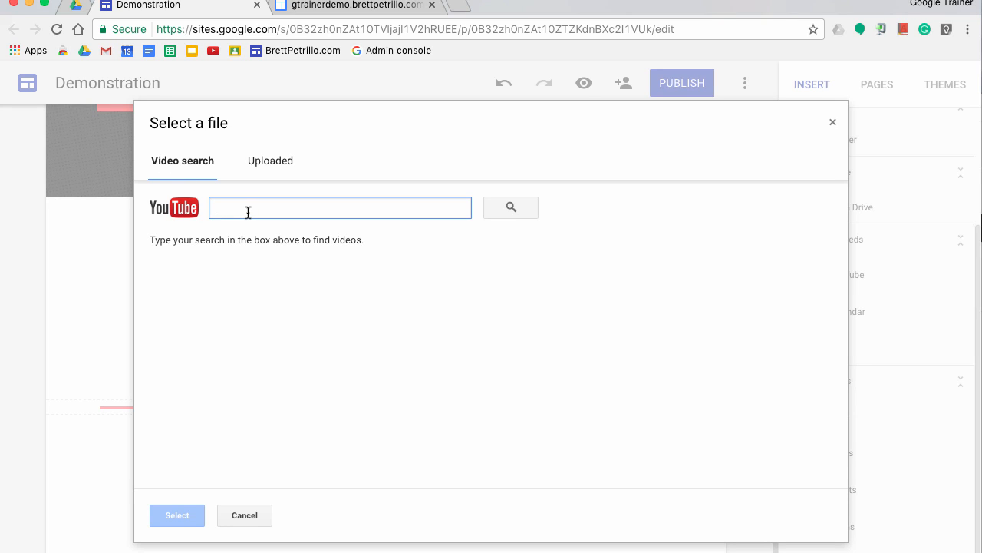
{"action": "left_click", "coordinate": [273, 164]}
{"action": "left_click", "coordinate": [229, 162]}
{"action": "type", "text": "brett"}
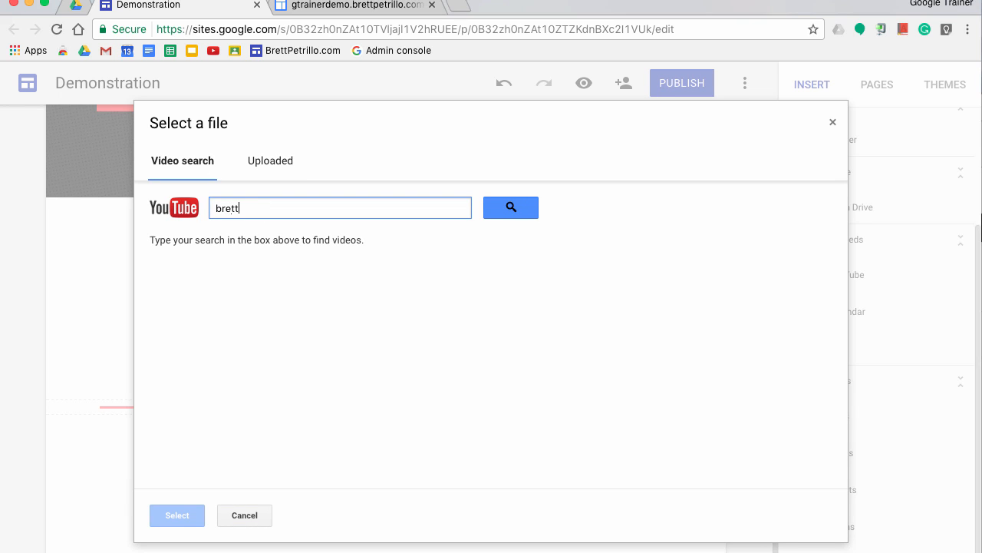
{"action": "type", "text": " petrillo"}
{"action": "key", "text": "Return"}
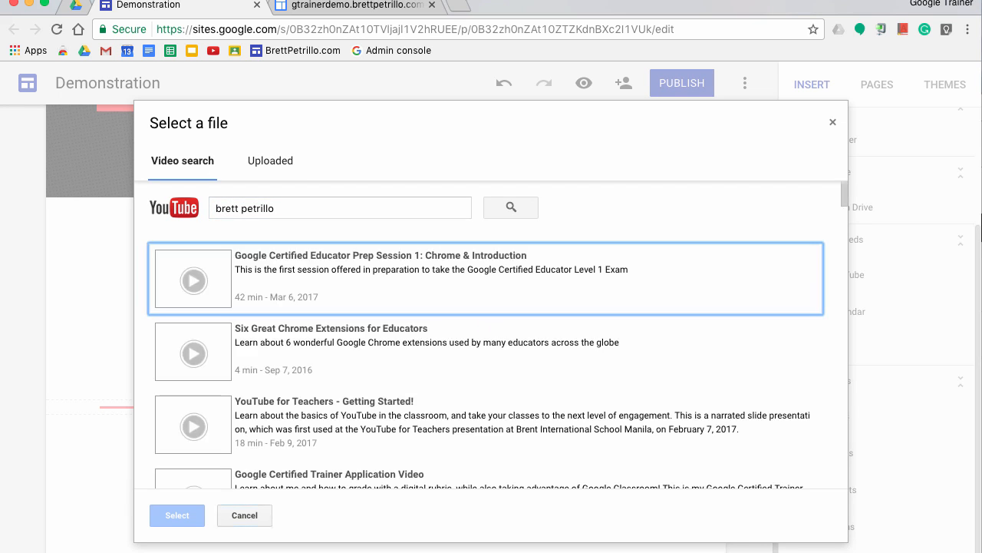
Browse the video results and insert "Google Certified Educator Prep Session 1: Chrome & Introduction" on the page.
{"action": "scroll", "coordinate": [300, 339], "scroll_direction": "down", "scroll_amount": 3}
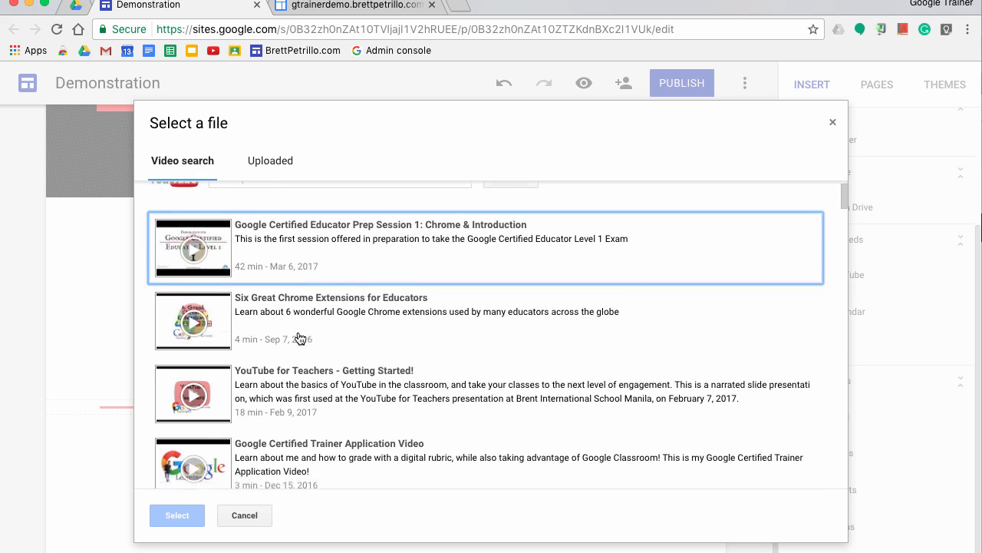
{"action": "scroll", "coordinate": [300, 338], "scroll_direction": "down", "scroll_amount": 1}
{"action": "scroll", "coordinate": [300, 338], "scroll_direction": "up", "scroll_amount": 4}
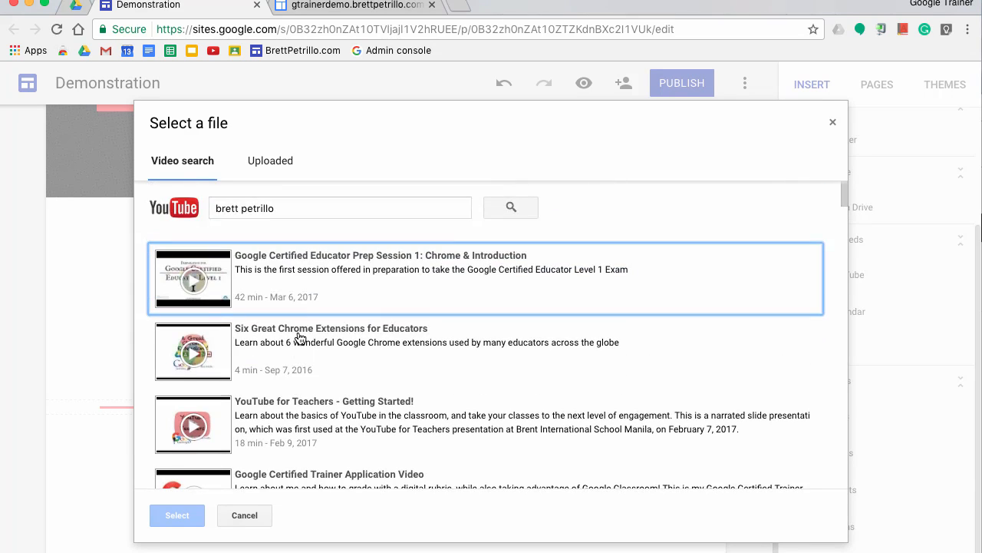
{"action": "scroll", "coordinate": [300, 338], "scroll_direction": "down", "scroll_amount": 6}
{"action": "scroll", "coordinate": [300, 338], "scroll_direction": "up", "scroll_amount": 5}
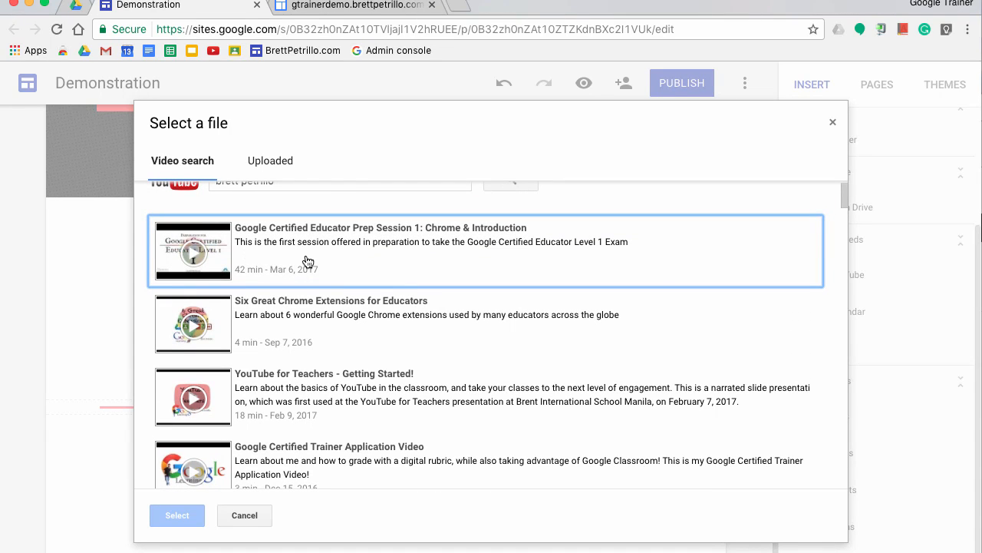
{"action": "left_click", "coordinate": [419, 236]}
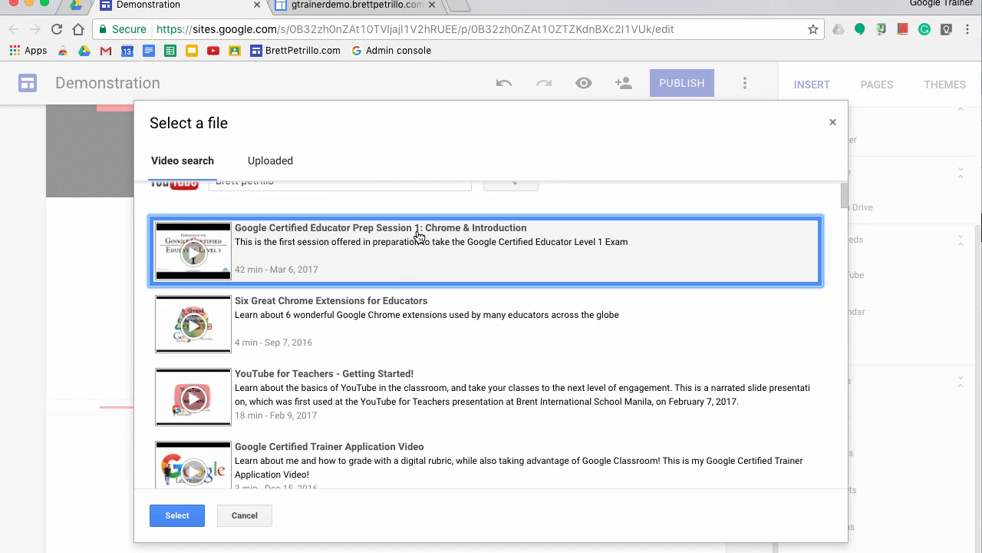
{"action": "left_click", "coordinate": [180, 517]}
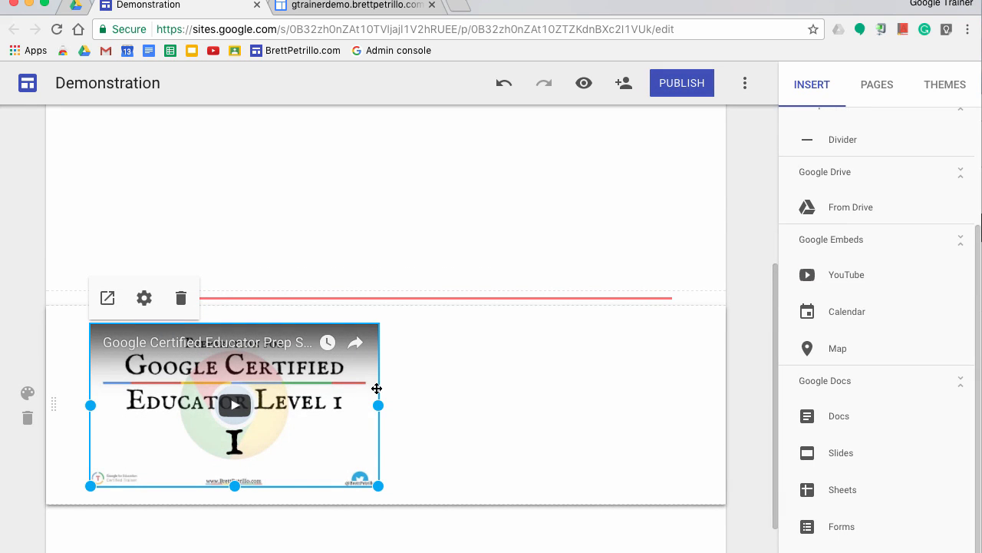
Move the video into the section above the divider, at its left side, and enlarge it to about three quarters of the content width.
{"action": "scroll", "coordinate": [300, 394], "scroll_direction": "up", "scroll_amount": 2}
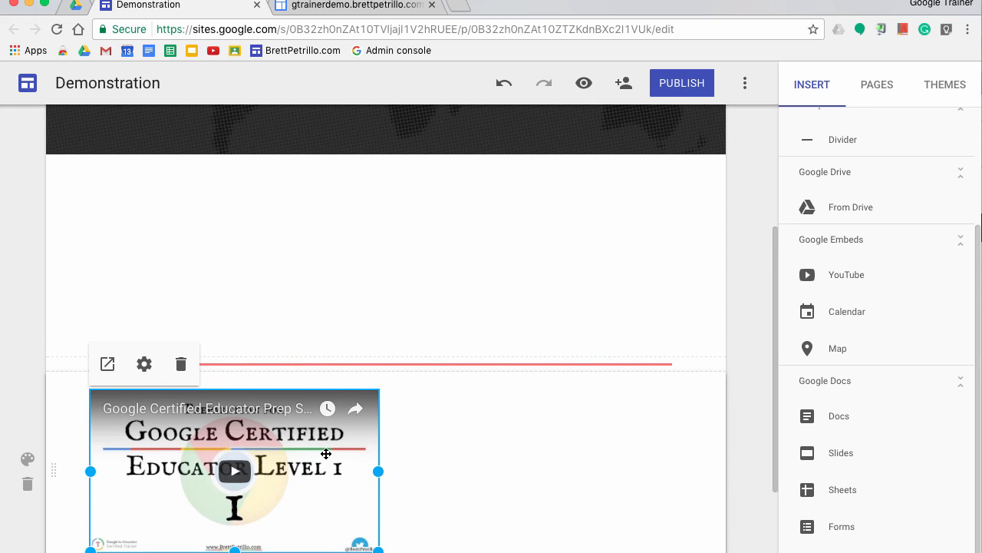
{"action": "left_click_drag", "start_coordinate": [326, 453], "coordinate": [236, 256]}
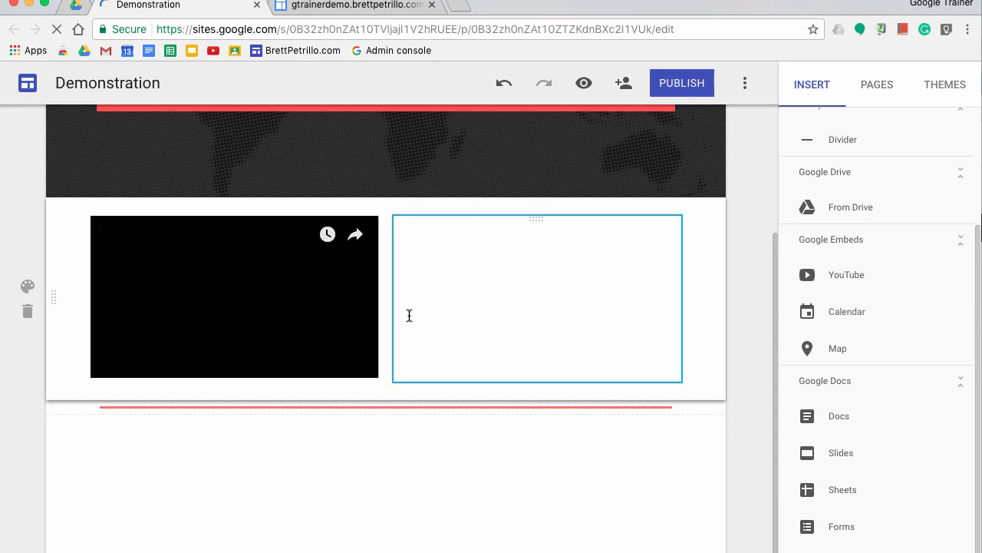
{"action": "left_click", "coordinate": [309, 332]}
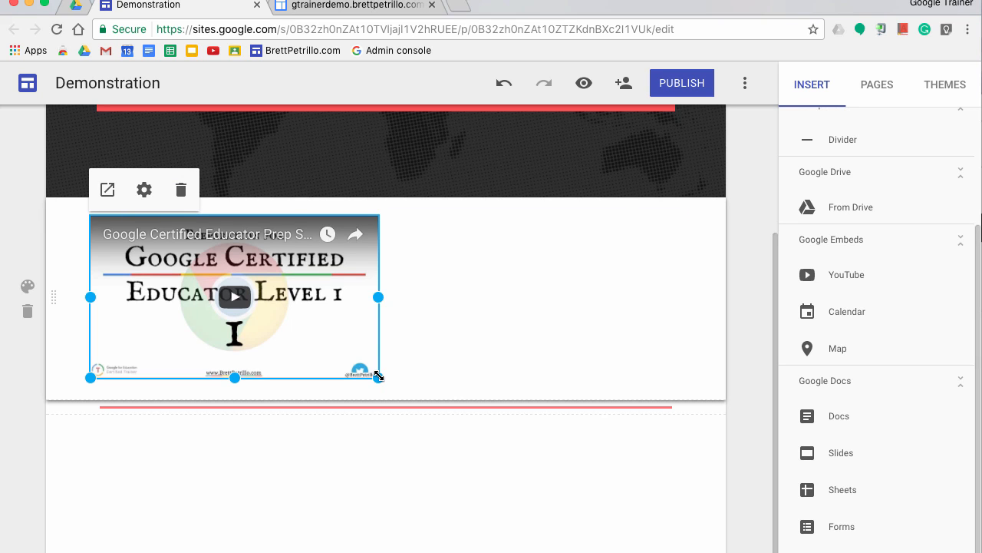
{"action": "left_click_drag", "start_coordinate": [377, 376], "coordinate": [523, 456]}
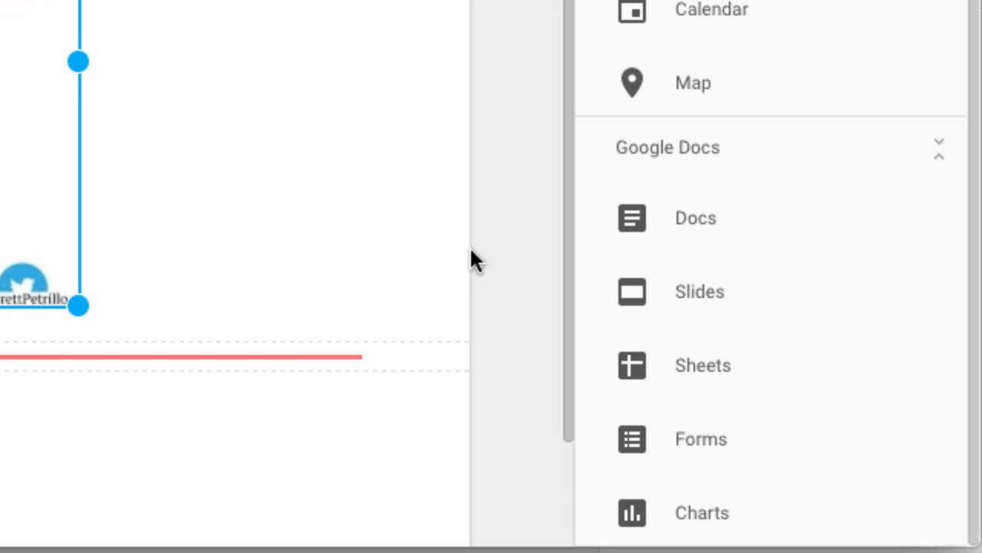
{"action": "scroll", "coordinate": [470, 246], "scroll_direction": "down", "scroll_amount": 3}
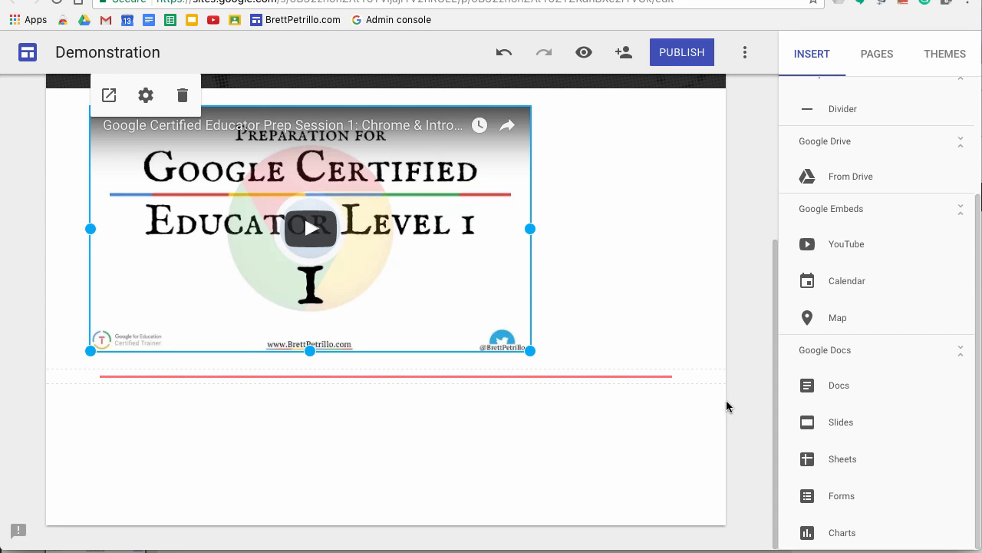
{"action": "scroll", "coordinate": [755, 181], "scroll_direction": "up", "scroll_amount": 2}
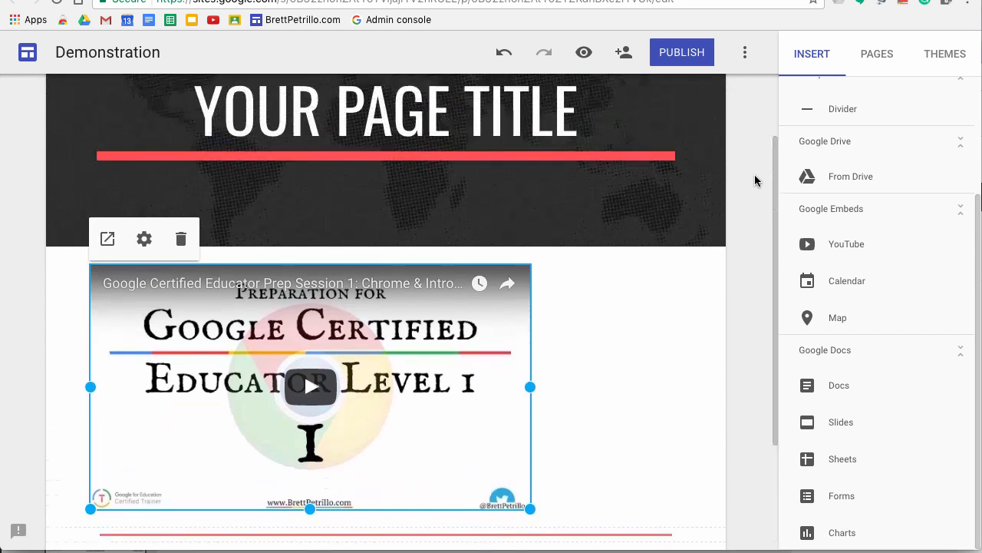
{"action": "scroll", "coordinate": [755, 181], "scroll_direction": "up", "scroll_amount": 1}
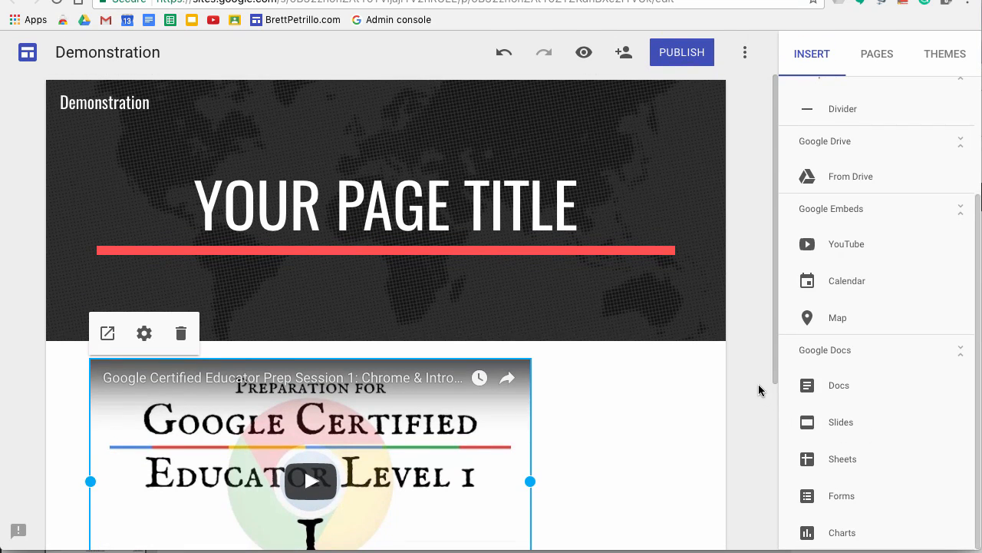
{"action": "scroll", "coordinate": [758, 390], "scroll_direction": "down", "scroll_amount": 3}
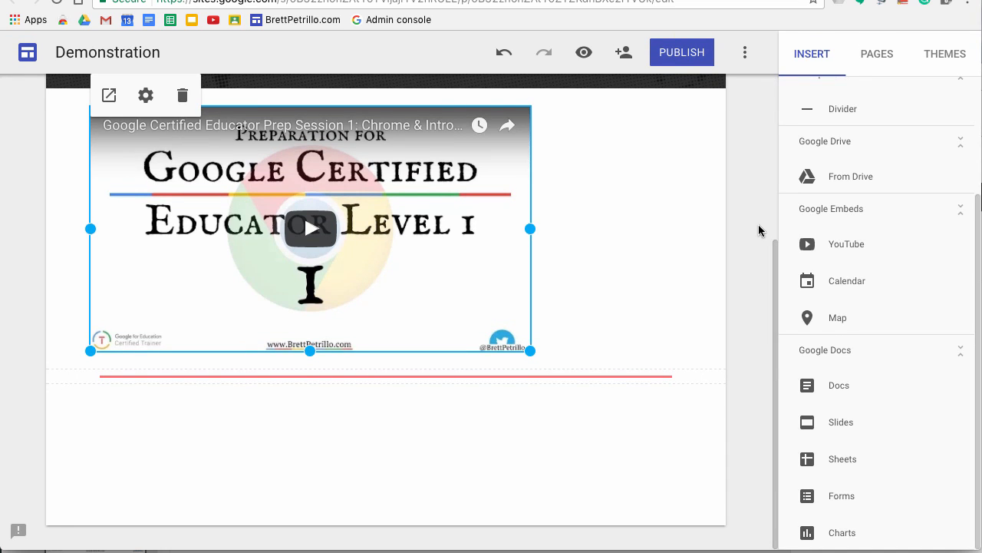
{"action": "scroll", "coordinate": [758, 226], "scroll_direction": "up", "scroll_amount": 1}
{"action": "scroll", "coordinate": [758, 230], "scroll_direction": "down", "scroll_amount": 1}
{"action": "scroll", "coordinate": [758, 230], "scroll_direction": "up", "scroll_amount": 5}
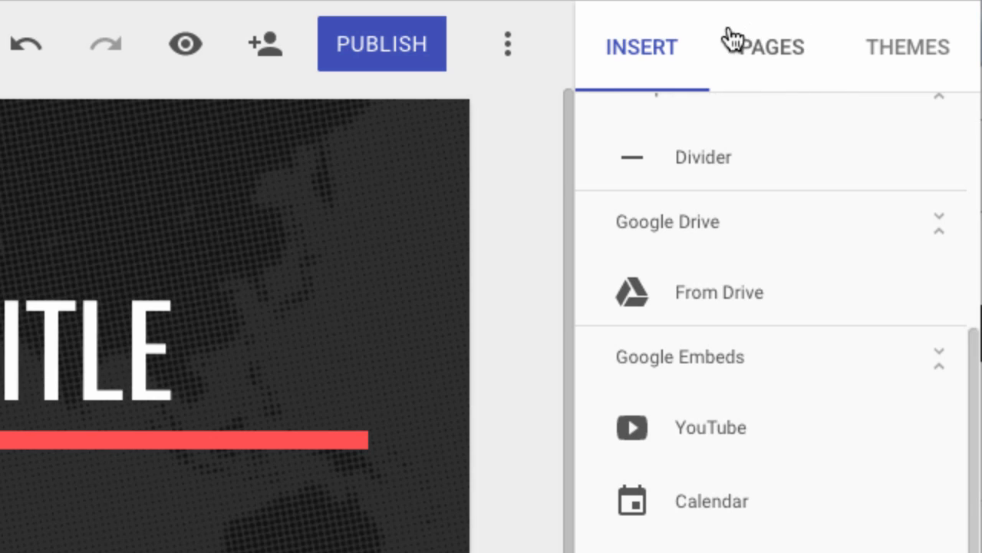
Add a new top-level page named "New Page" to the site.
{"action": "left_click", "coordinate": [775, 52]}
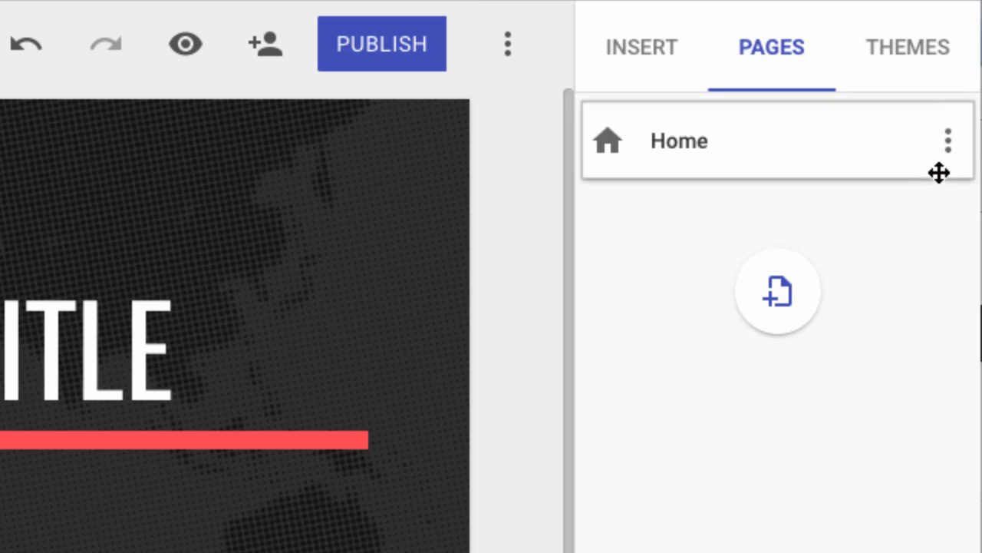
{"action": "left_click", "coordinate": [948, 141]}
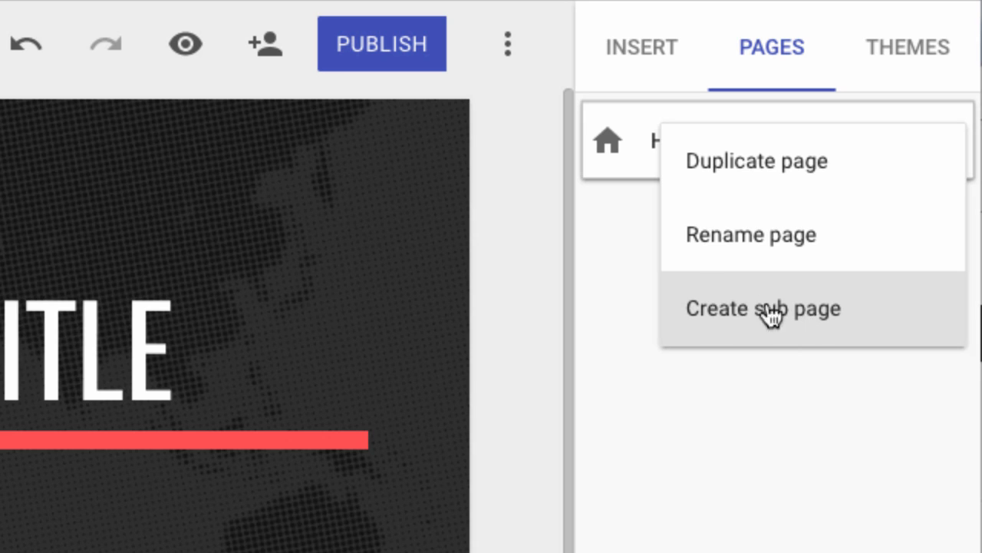
{"action": "left_click", "coordinate": [615, 228]}
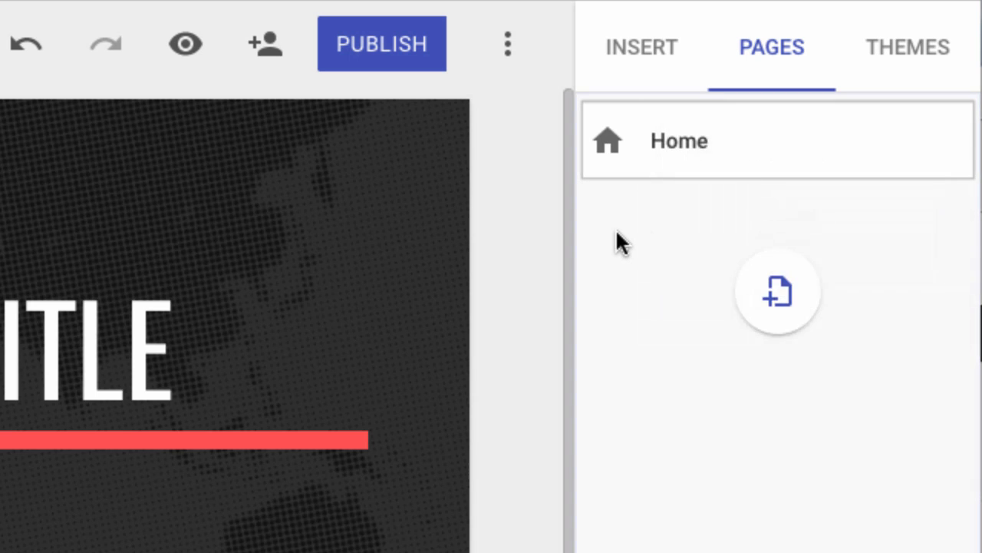
{"action": "left_click", "coordinate": [780, 294]}
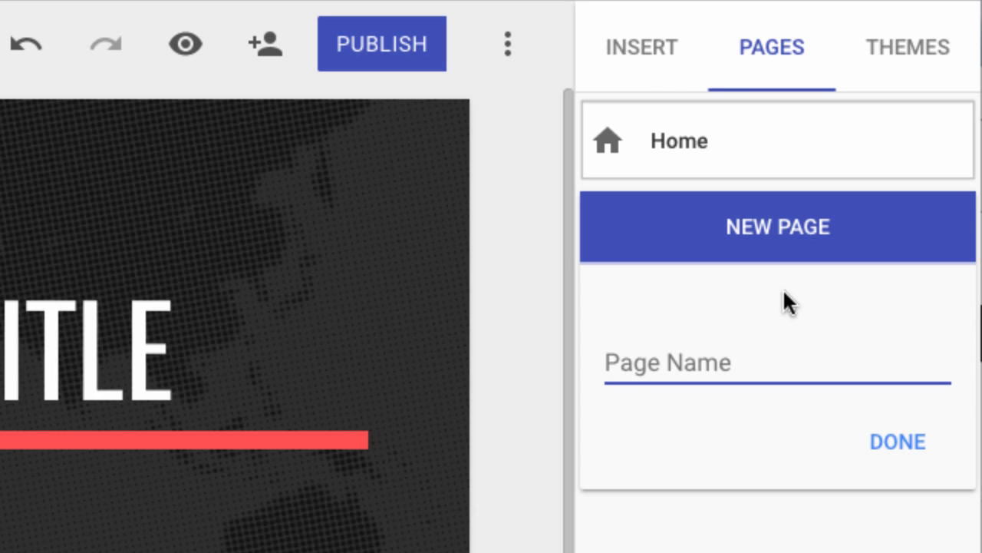
{"action": "type", "text": "New Page"}
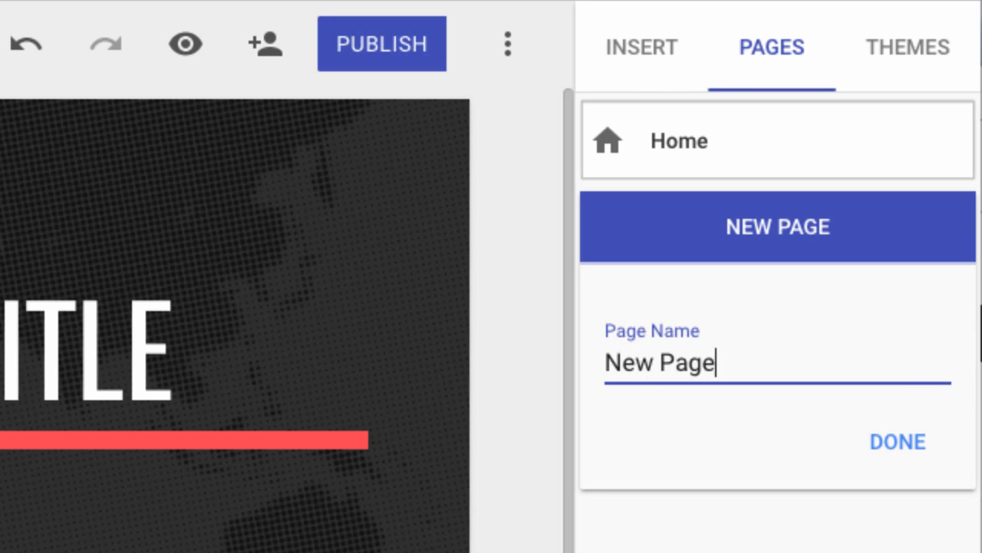
{"action": "left_click", "coordinate": [896, 447]}
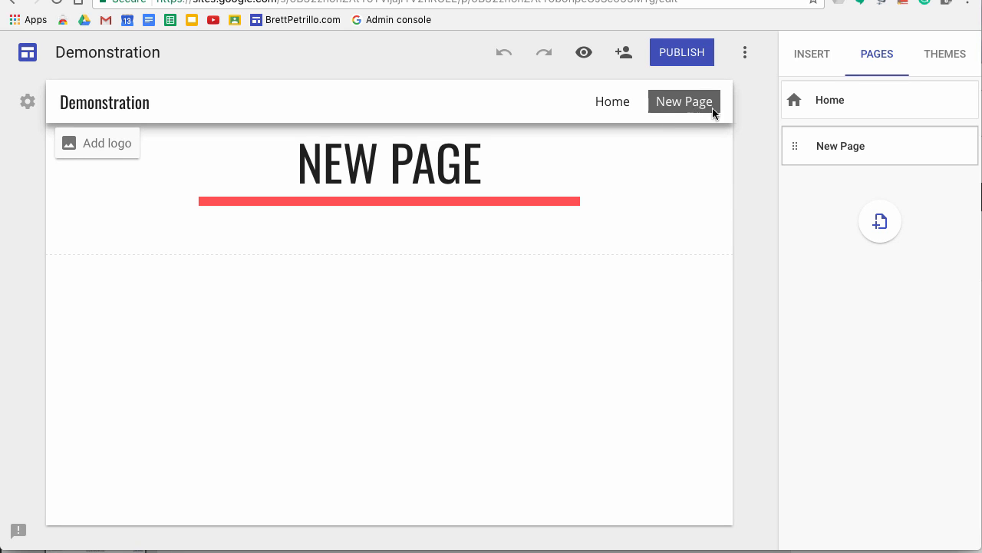
Return to the Home page and look at its page options without choosing any.
{"action": "left_click", "coordinate": [860, 109]}
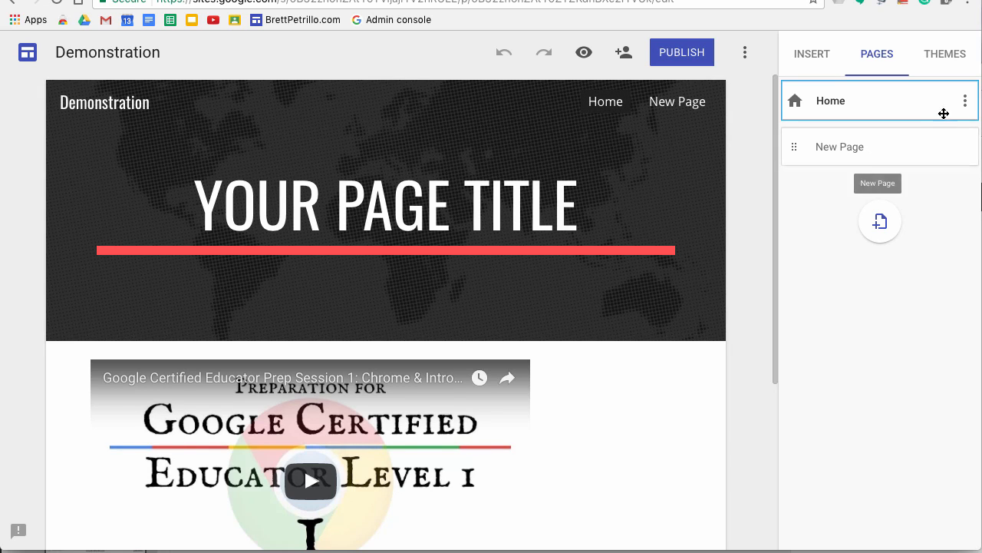
{"action": "left_click", "coordinate": [965, 101]}
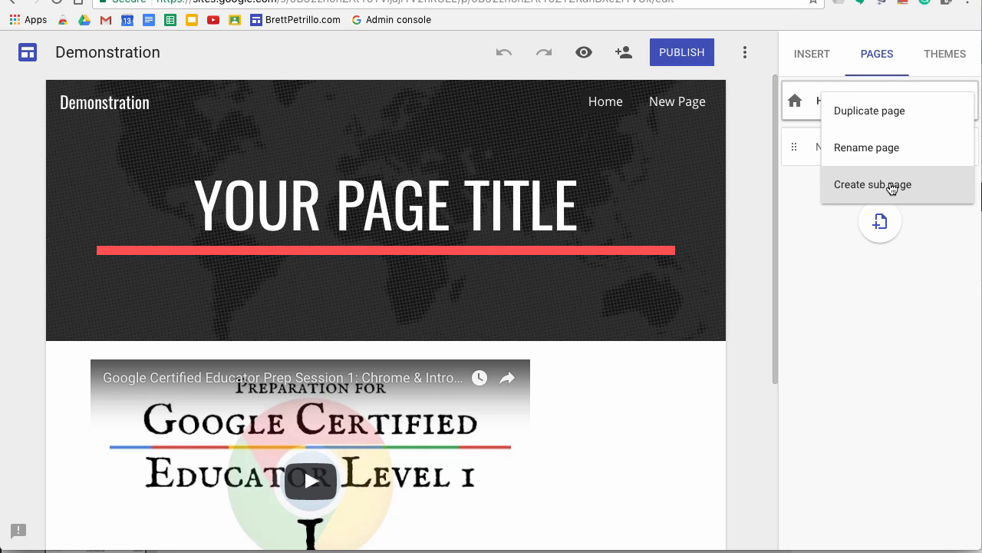
{"action": "left_click", "coordinate": [801, 195]}
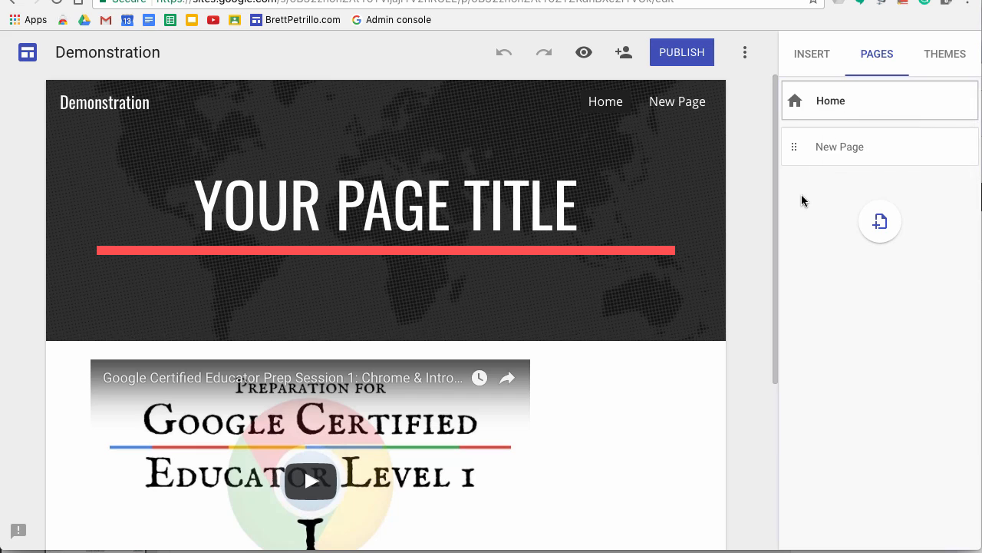
Nest New Page beneath Home as a sub page in the site's page structure.
{"action": "left_click", "coordinate": [842, 147]}
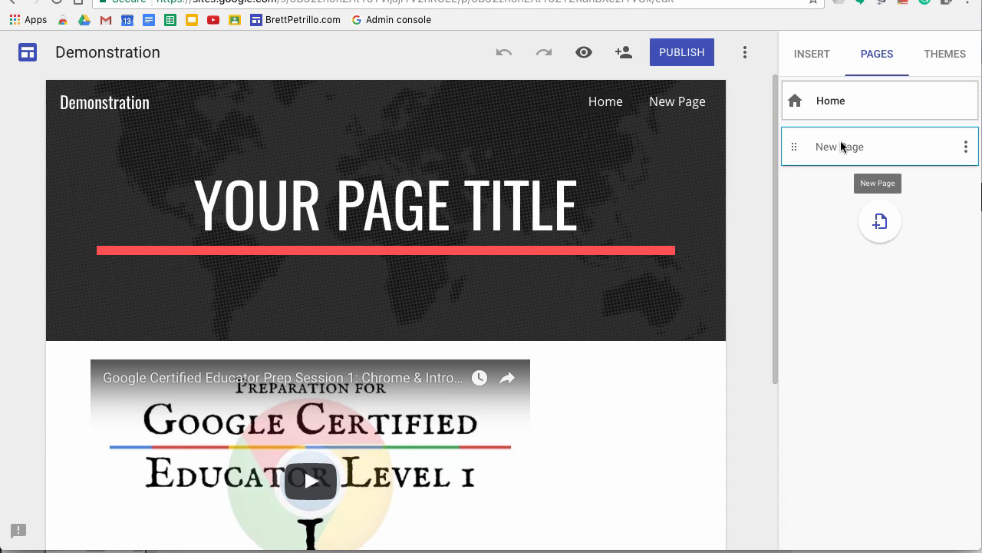
{"action": "left_click_drag", "start_coordinate": [842, 147], "coordinate": [815, 142]}
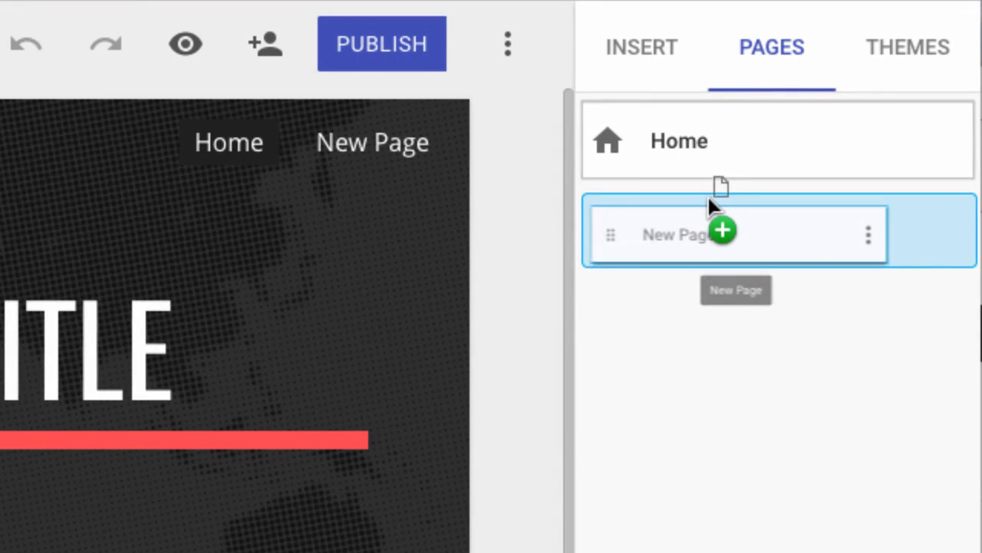
{"action": "left_click_drag", "start_coordinate": [708, 198], "coordinate": [717, 148]}
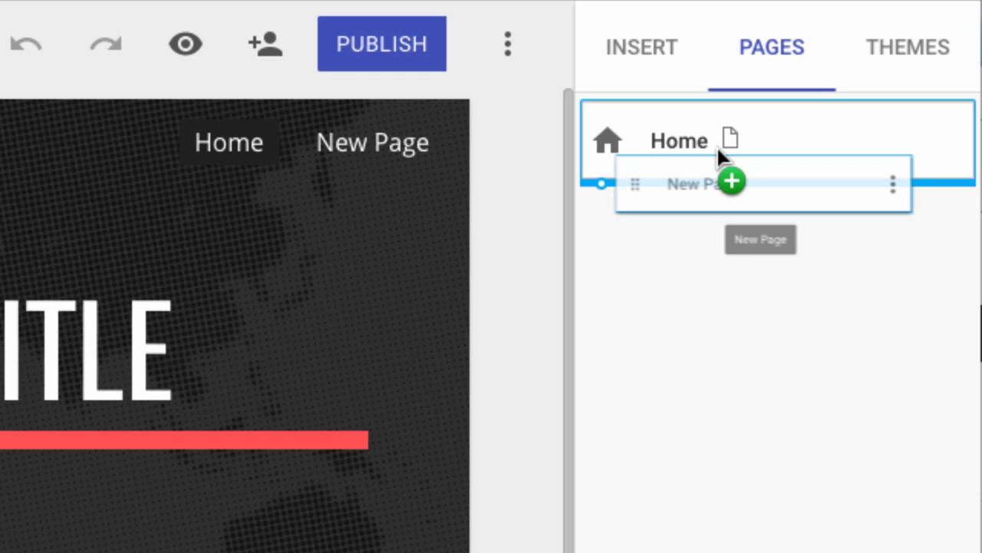
{"action": "mouse_move", "coordinate": [717, 148]}
{"action": "left_mouse_down"}
{"action": "mouse_move", "coordinate": [722, 172]}
{"action": "mouse_move", "coordinate": [724, 139]}
{"action": "left_mouse_up"}
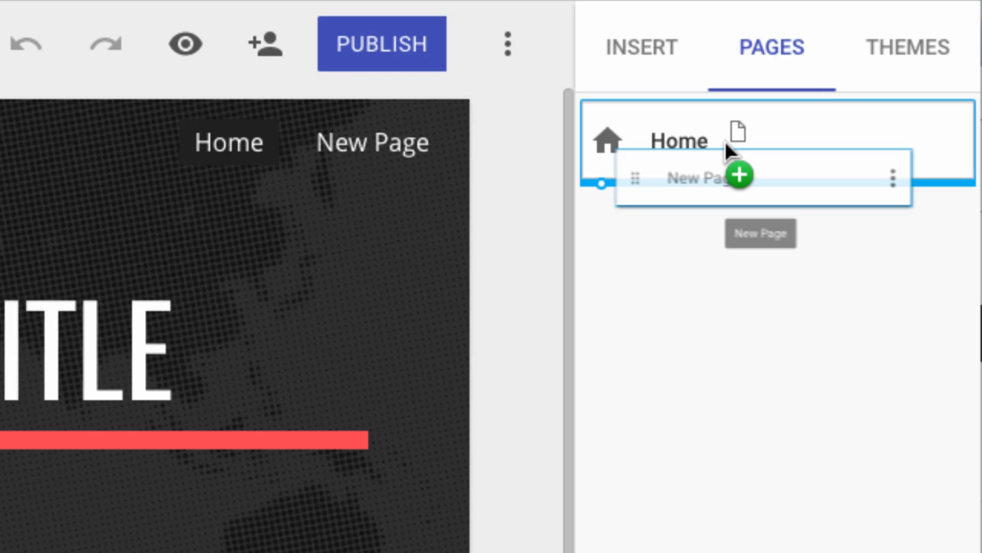
{"action": "left_click_drag", "start_coordinate": [725, 139], "coordinate": [726, 142]}
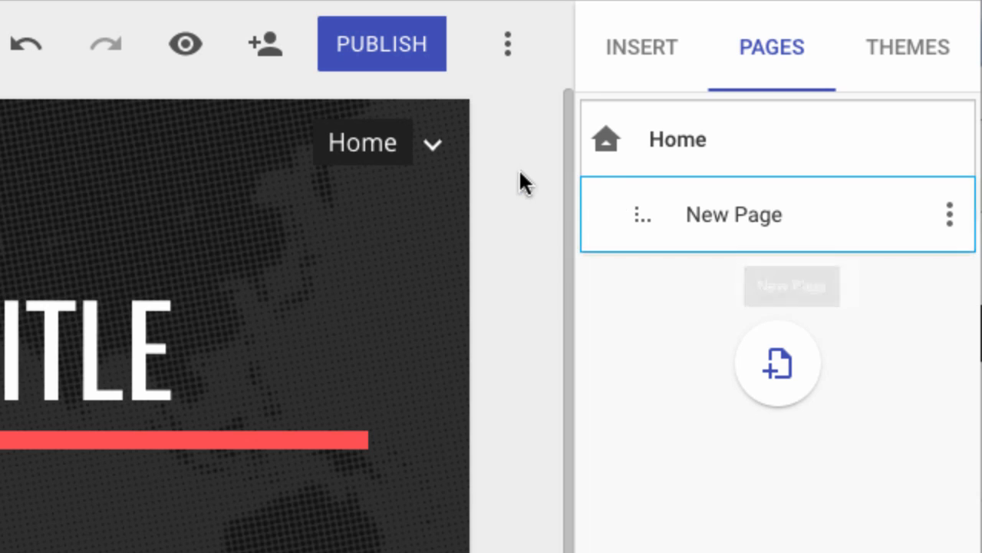
{"action": "mouse_move", "coordinate": [433, 144]}
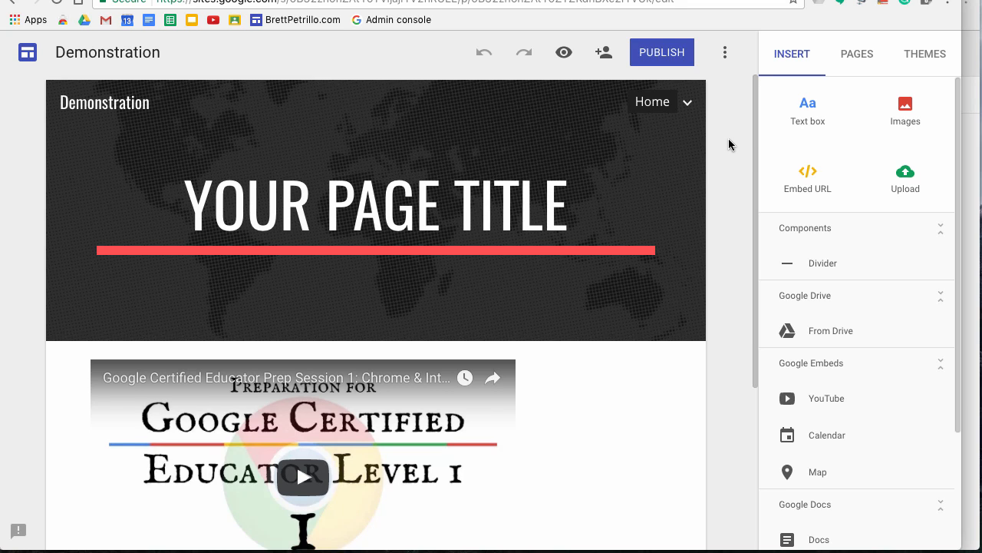
Review the site's editor sharing options, keeping link sharing at "Off - Specific people", and cancel the invitation without adding anyone.
{"action": "mouse_move", "coordinate": [639, 91]}
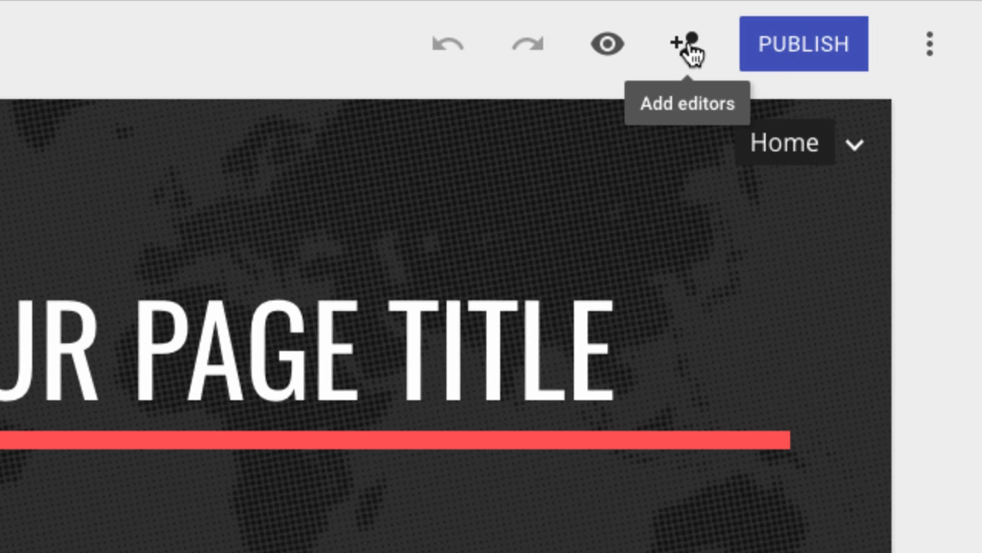
{"action": "left_click", "coordinate": [690, 52]}
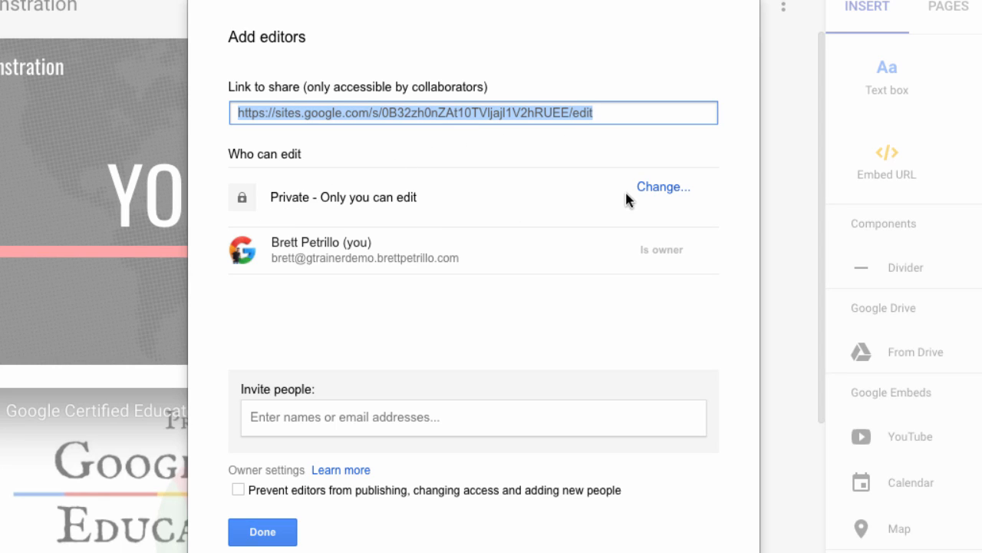
{"action": "left_click", "coordinate": [660, 189]}
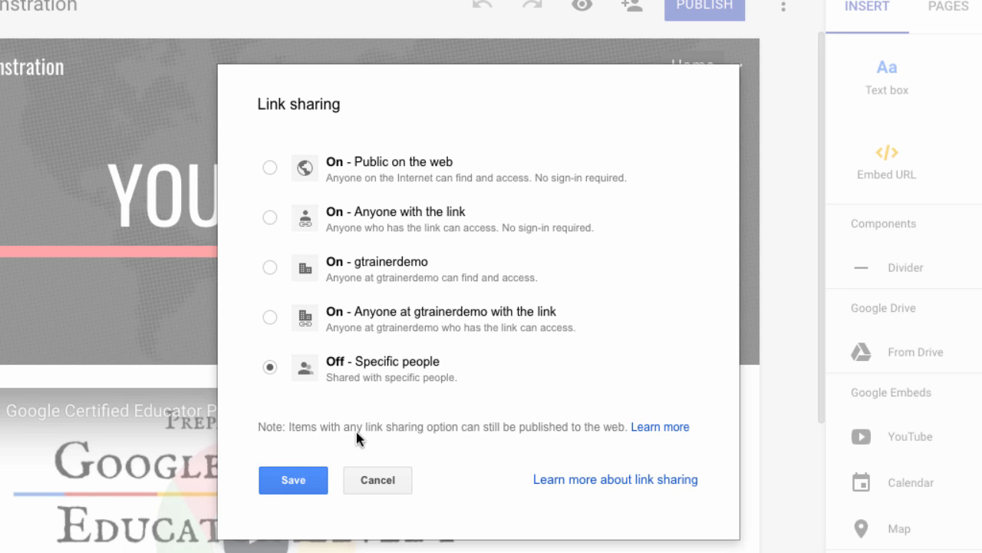
{"action": "left_click", "coordinate": [291, 479]}
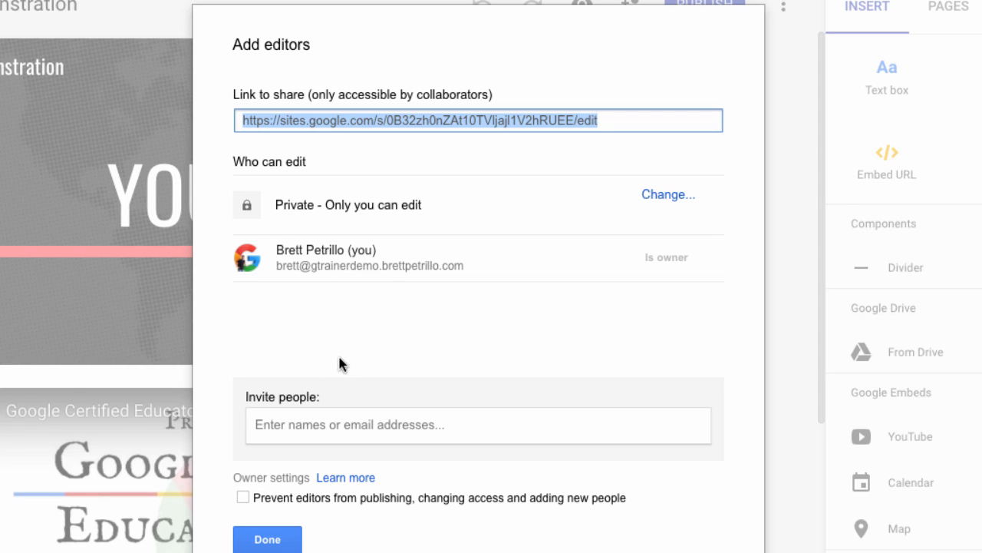
{"action": "left_click", "coordinate": [279, 426]}
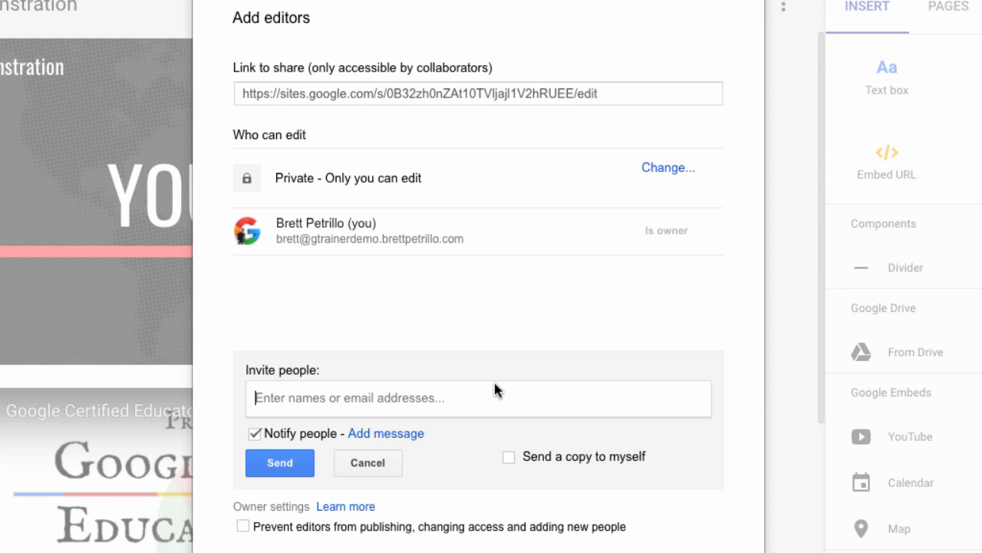
{"action": "left_click", "coordinate": [384, 464]}
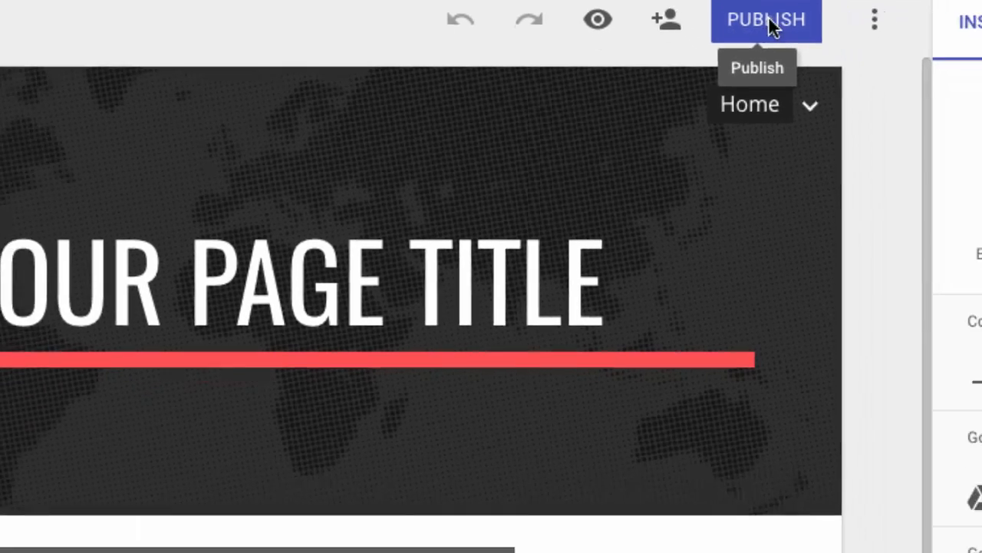
Fill in the publishing settings with site location "demontration" and access for anyone on the web, and cancel without publishing.
{"action": "left_click", "coordinate": [816, 53]}
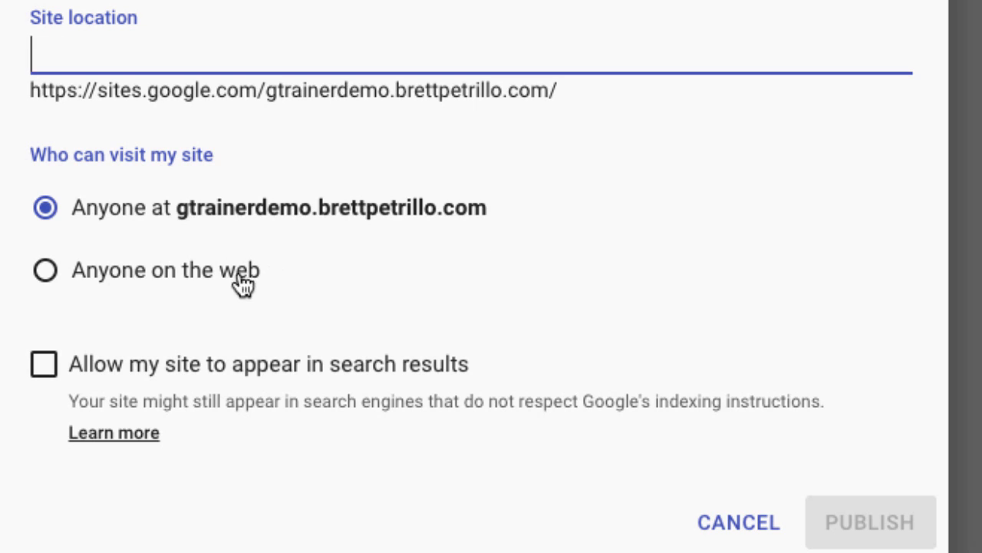
{"action": "left_click", "coordinate": [48, 283]}
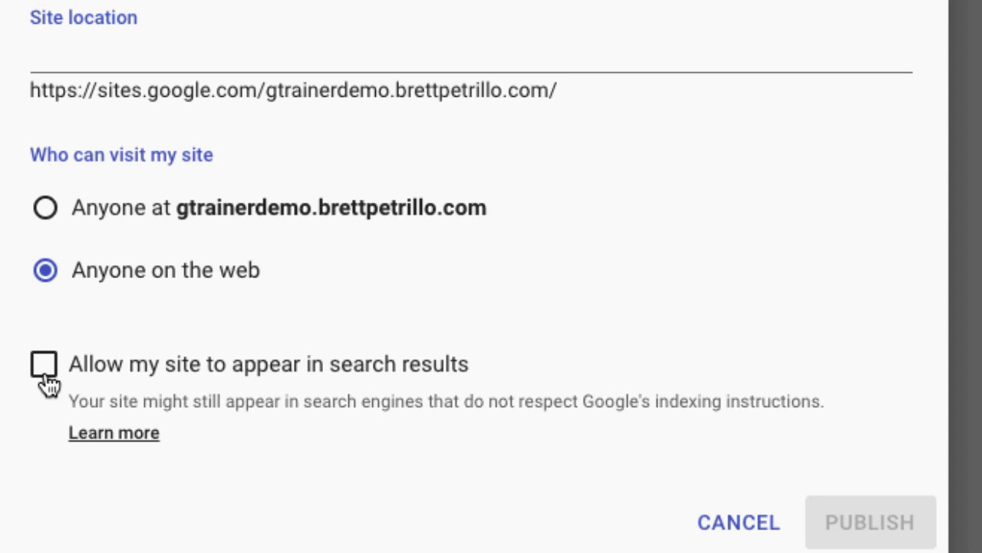
{"action": "left_click", "coordinate": [205, 60]}
{"action": "type", "text": "de"}
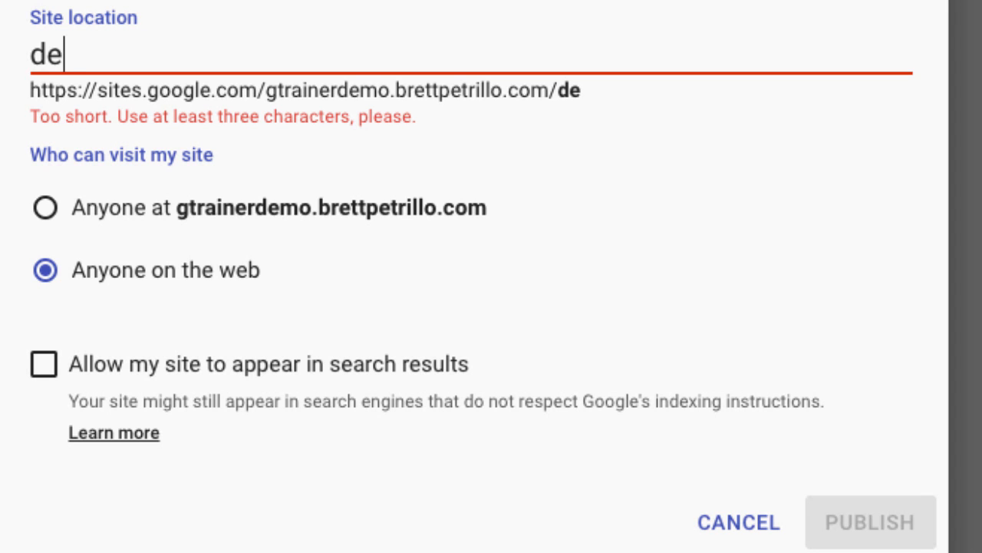
{"action": "type", "text": "montration"}
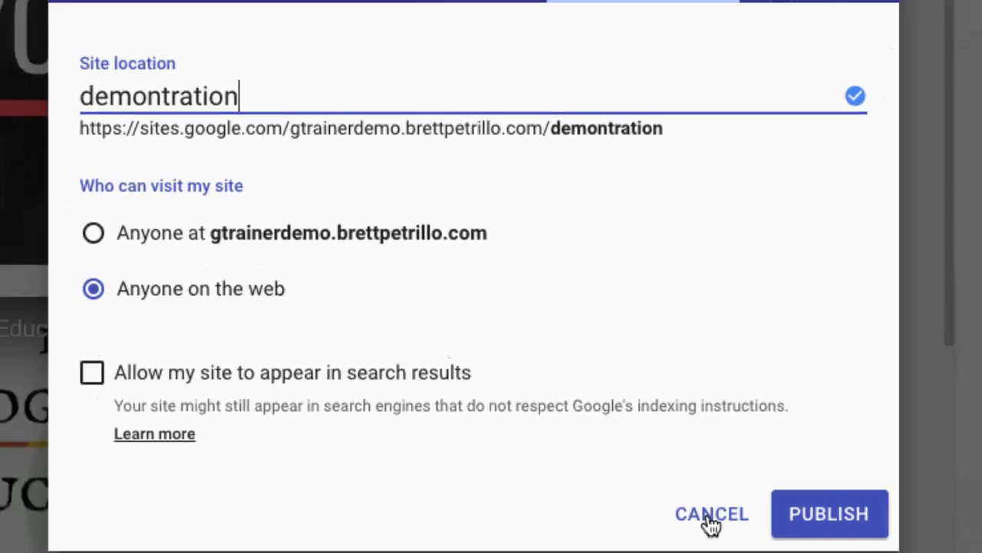
{"action": "left_click", "coordinate": [710, 514]}
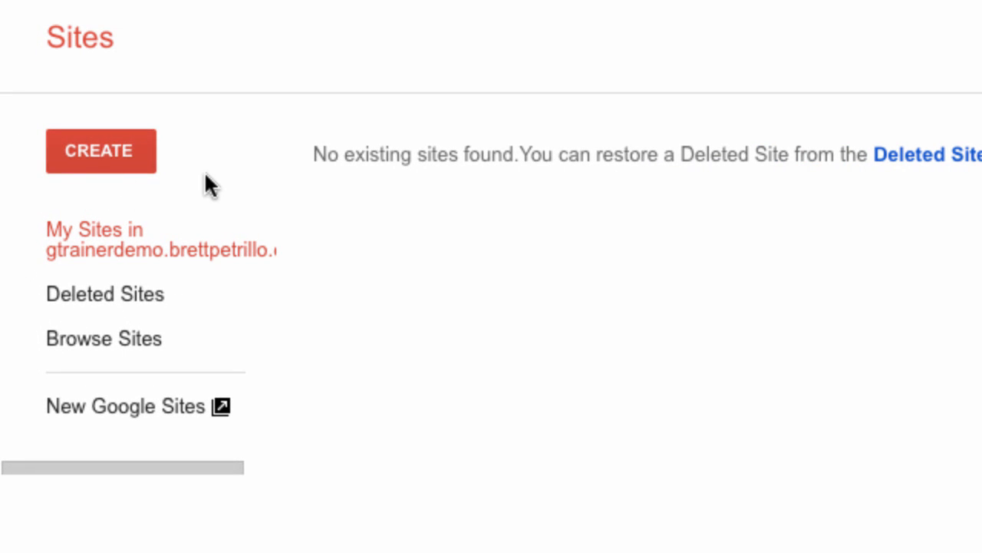
Start creating a classic Sites website from the blank template and name it "Demonstration Site".
{"action": "left_click", "coordinate": [99, 151]}
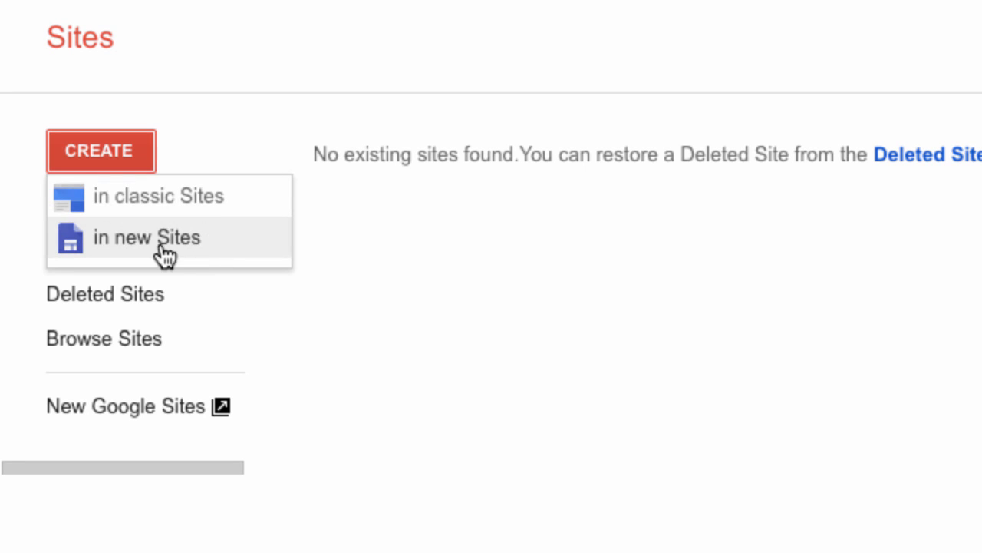
{"action": "left_click", "coordinate": [197, 206]}
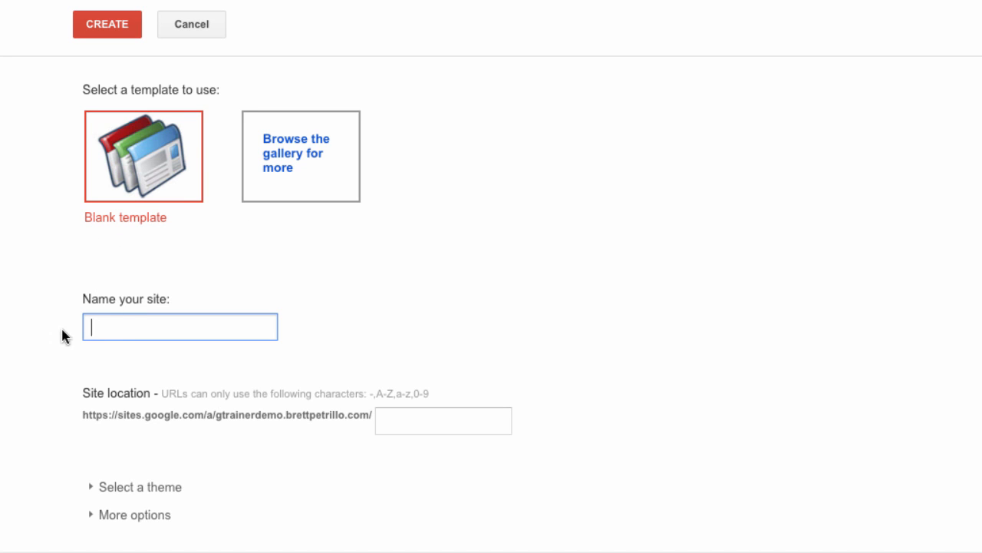
{"action": "type", "text": "Demonstration Site"}
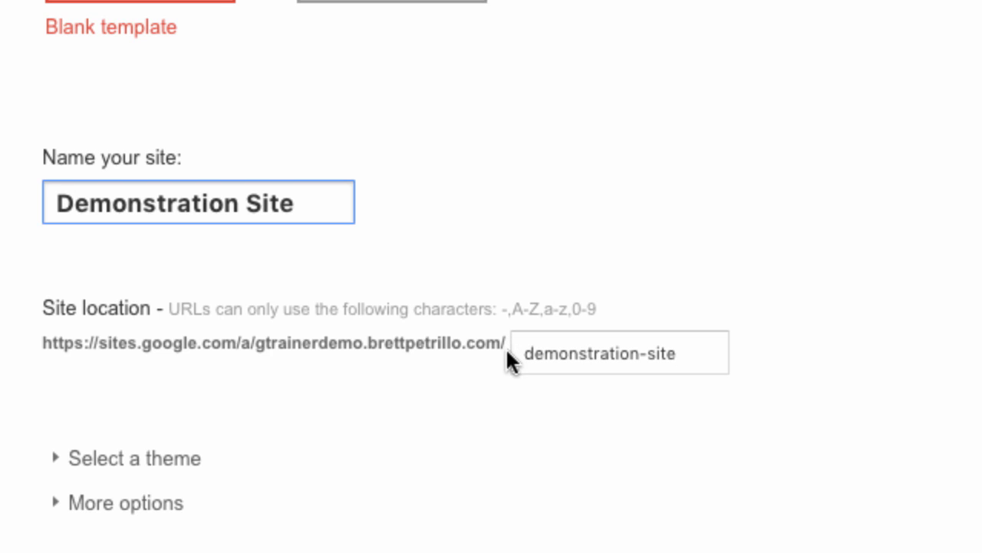
Browse the available themes for the new site and choose Horizon.
{"action": "left_click", "coordinate": [58, 458]}
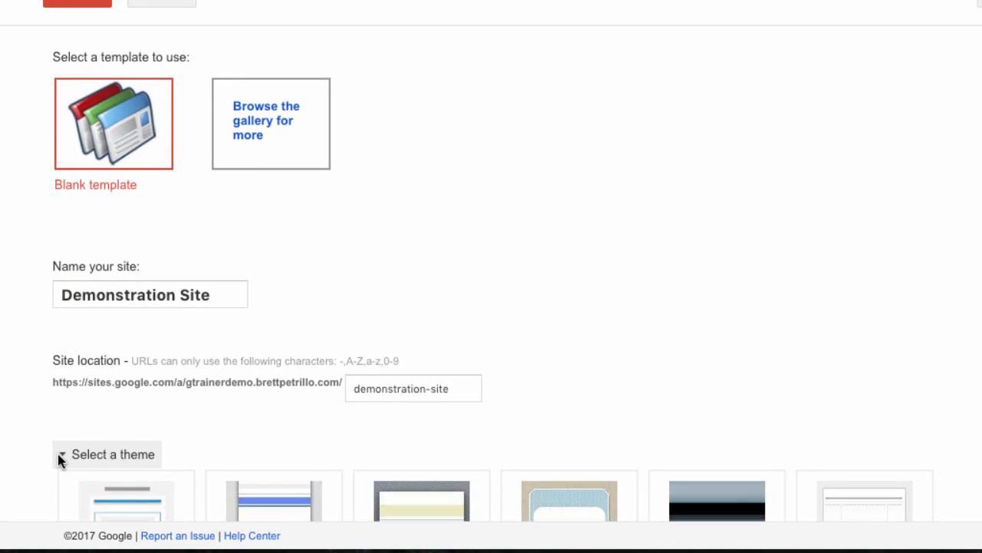
{"action": "scroll", "coordinate": [60, 459], "scroll_direction": "down", "scroll_amount": 5}
{"action": "scroll", "coordinate": [60, 460], "scroll_direction": "down", "scroll_amount": 2}
{"action": "scroll", "coordinate": [59, 460], "scroll_direction": "down", "scroll_amount": 7}
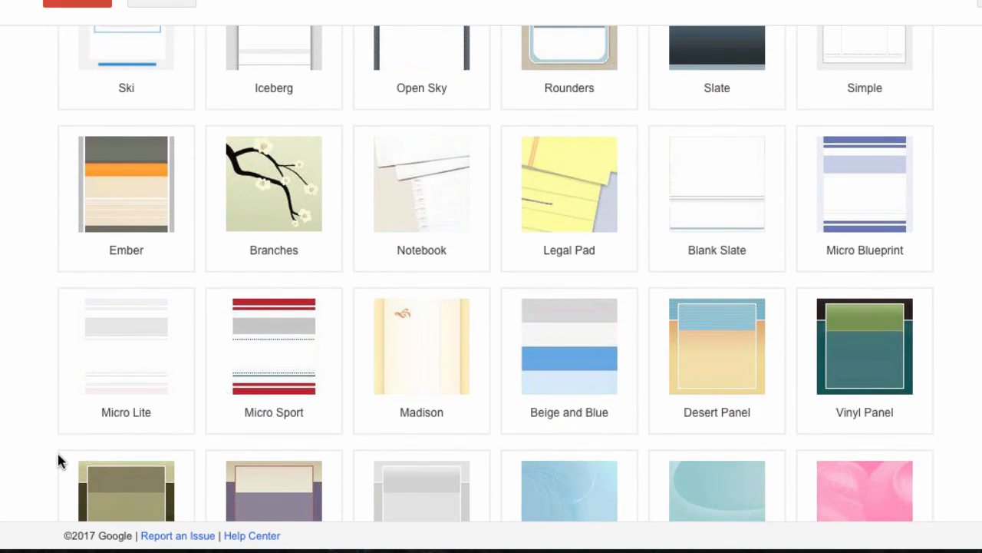
{"action": "scroll", "coordinate": [58, 461], "scroll_direction": "down", "scroll_amount": 4}
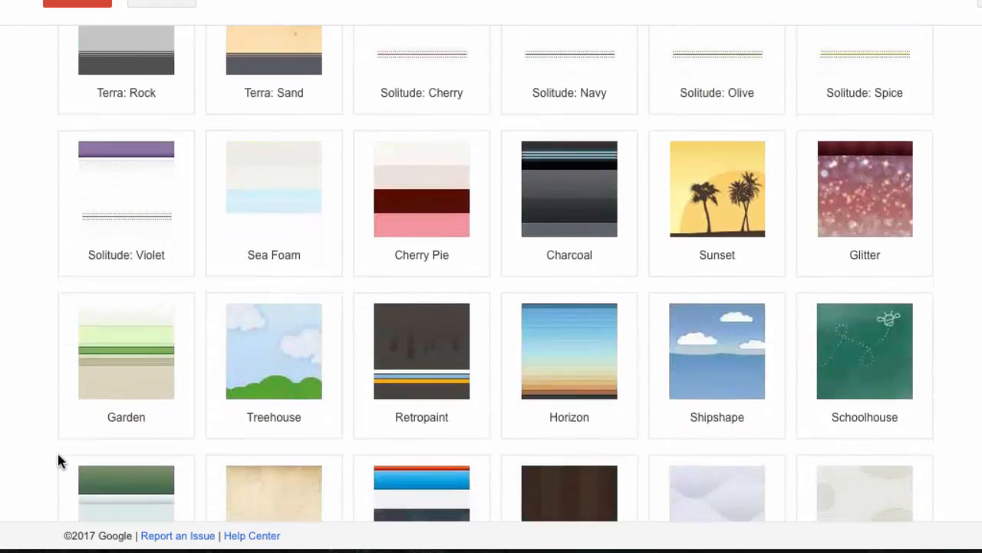
{"action": "scroll", "coordinate": [61, 459], "scroll_direction": "down", "scroll_amount": 1}
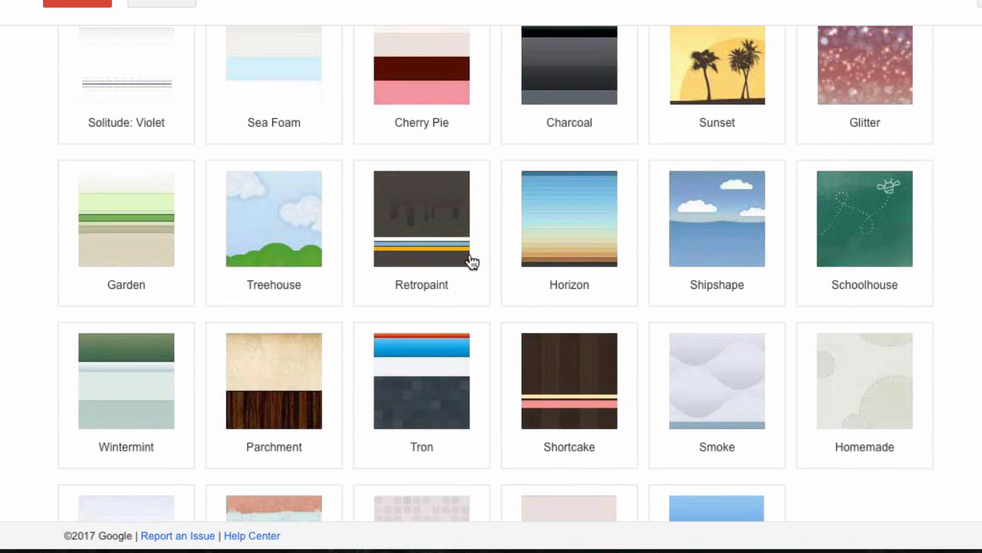
{"action": "left_click", "coordinate": [564, 229]}
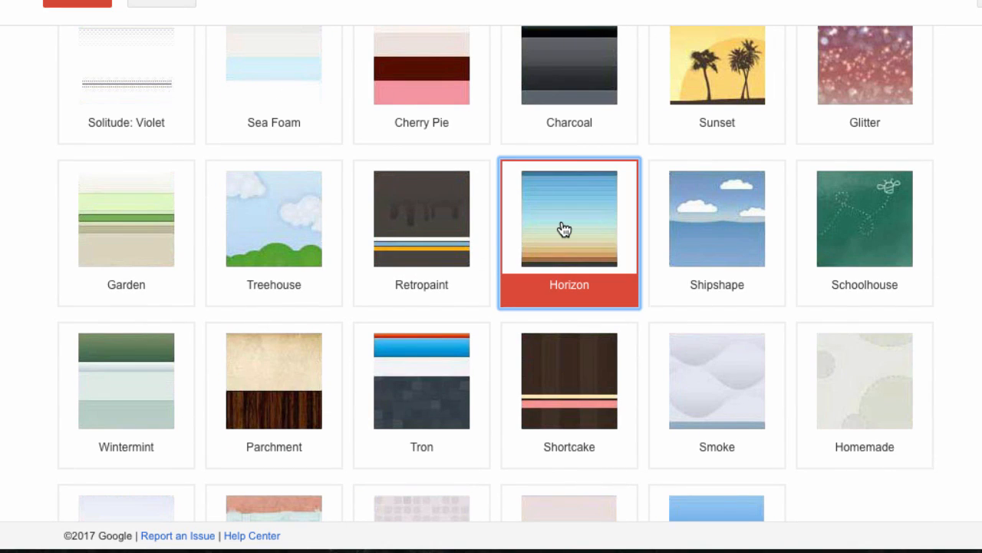
Check the optional site categories and site description fields, leave both blank, and create the site.
{"action": "scroll", "coordinate": [4, 313], "scroll_direction": "down", "scroll_amount": 3}
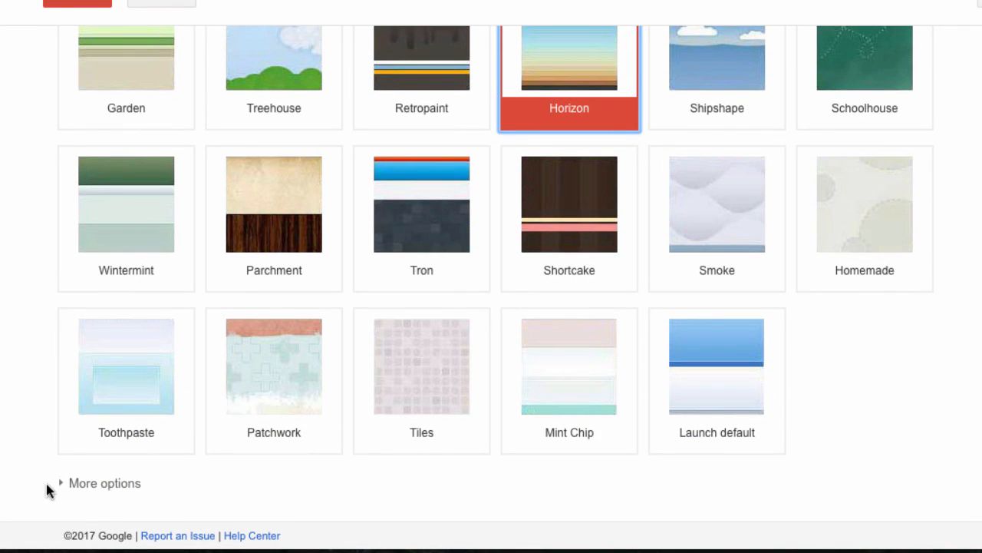
{"action": "left_click", "coordinate": [56, 485]}
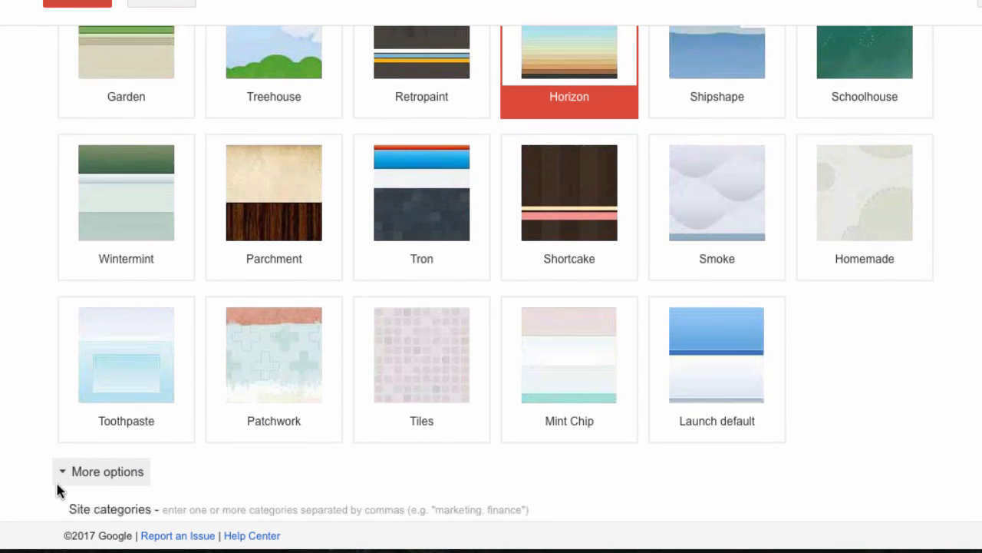
{"action": "scroll", "coordinate": [57, 483], "scroll_direction": "down", "scroll_amount": 3}
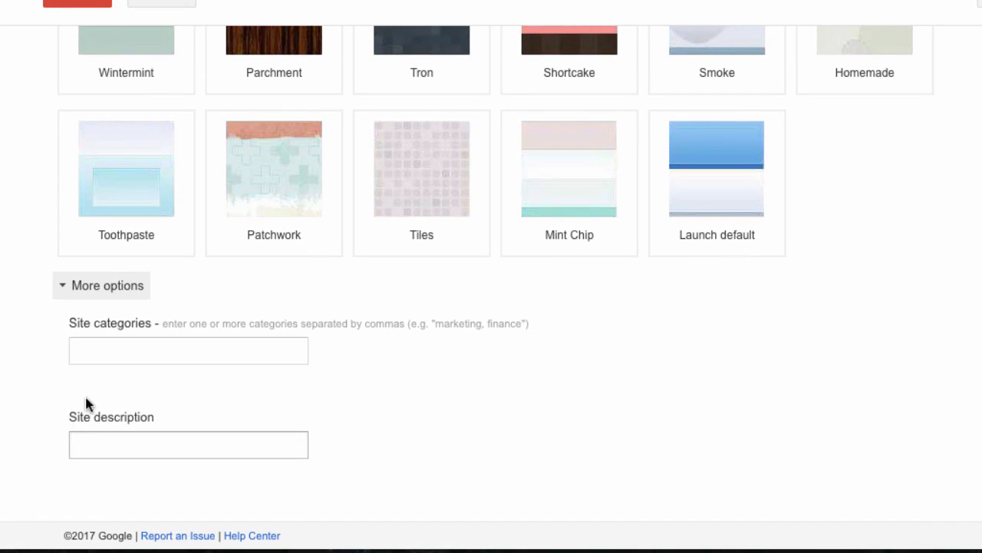
{"action": "left_click", "coordinate": [146, 351]}
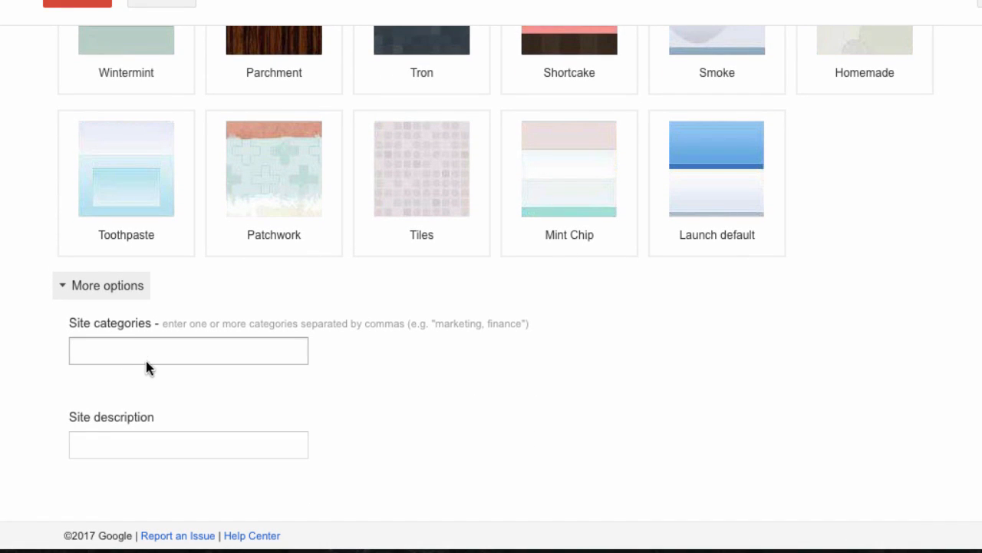
{"action": "left_click", "coordinate": [128, 436]}
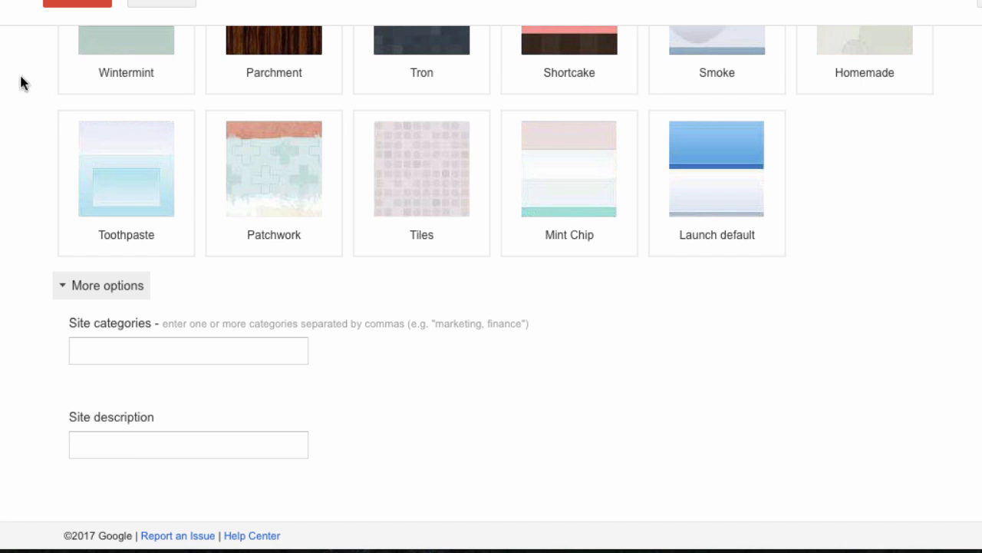
{"action": "scroll", "coordinate": [14, 143], "scroll_direction": "up", "scroll_amount": 3}
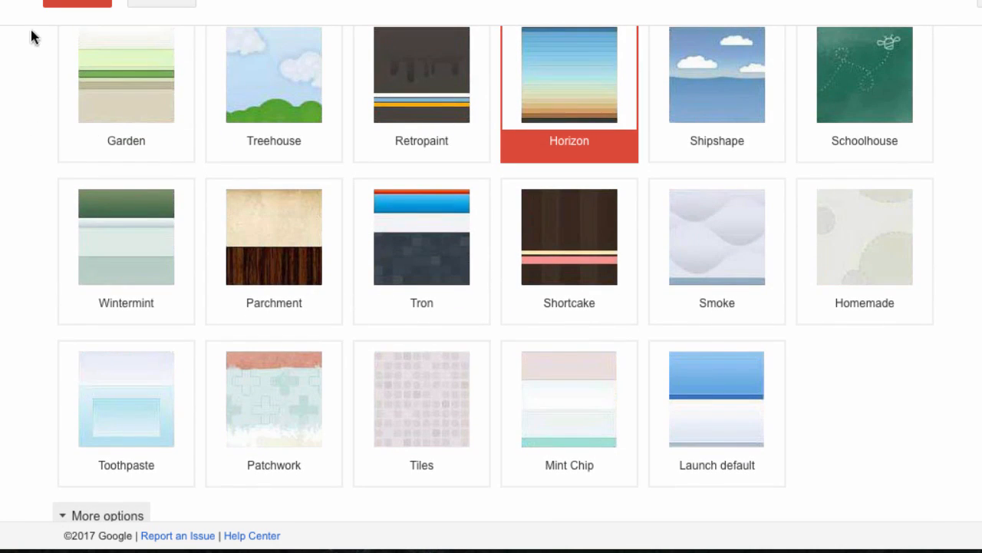
{"action": "scroll", "coordinate": [44, 149], "scroll_direction": "up", "scroll_amount": 2}
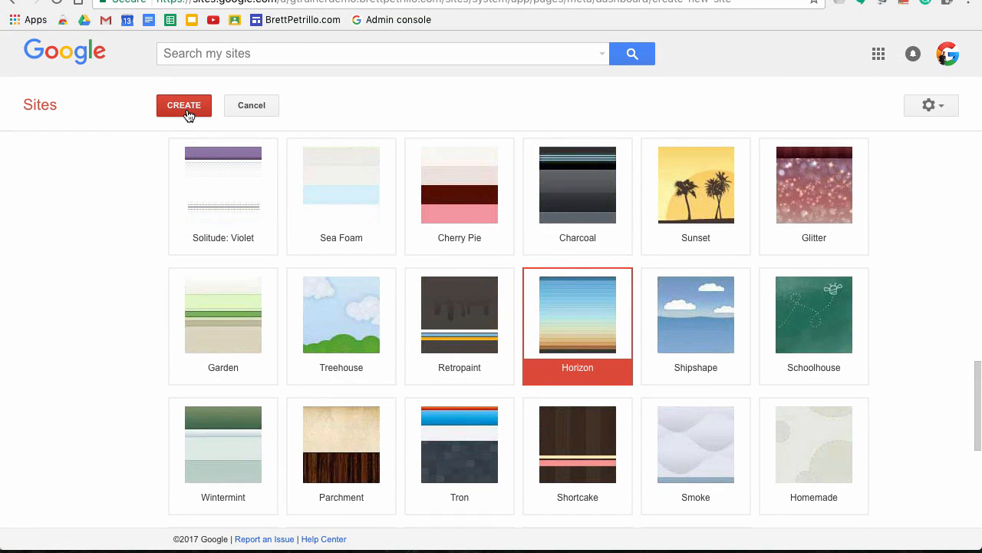
{"action": "left_click", "coordinate": [184, 106]}
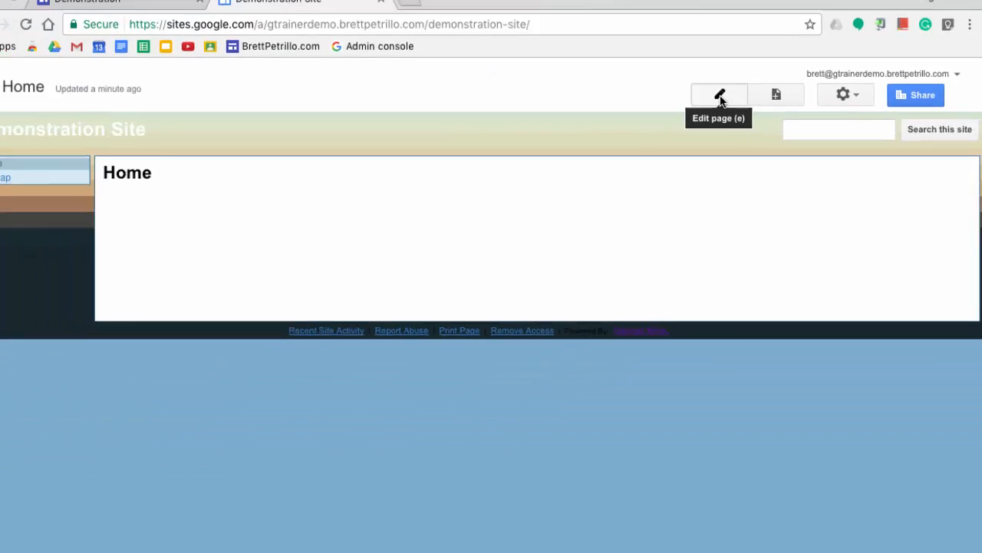
Open the Home page for editing and review the available insert, format and table options.
{"action": "left_click", "coordinate": [520, 32]}
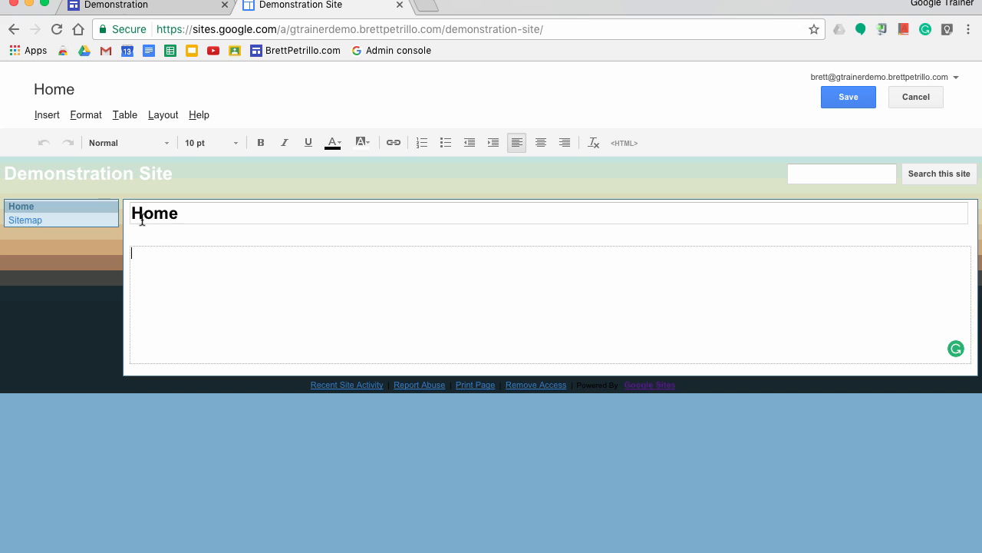
{"action": "left_click", "coordinate": [43, 115]}
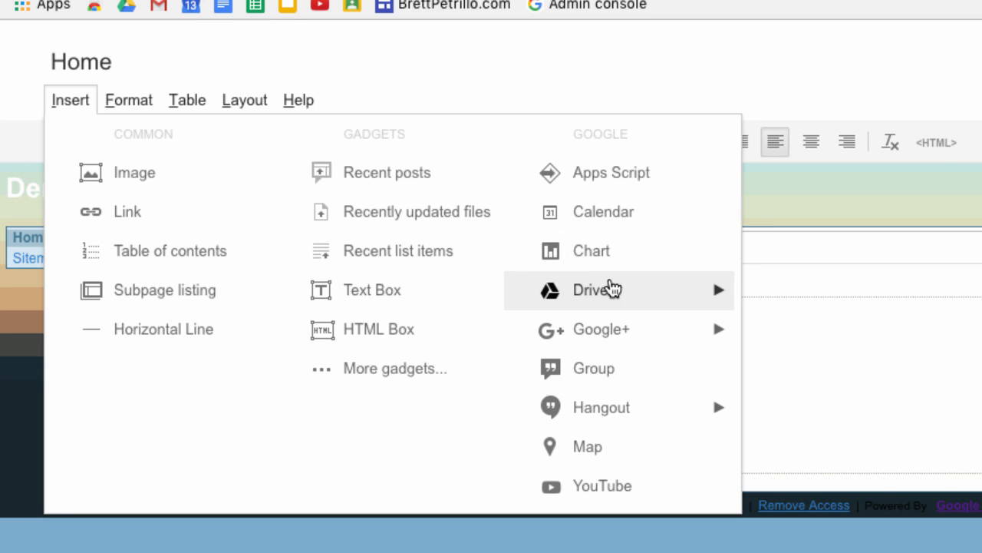
{"action": "mouse_move", "coordinate": [643, 288]}
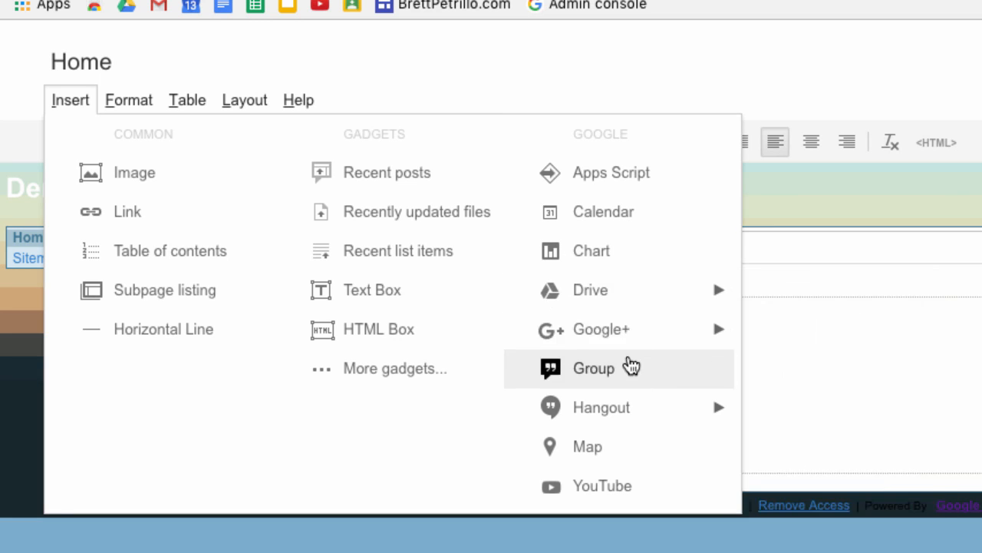
{"action": "mouse_move", "coordinate": [637, 424]}
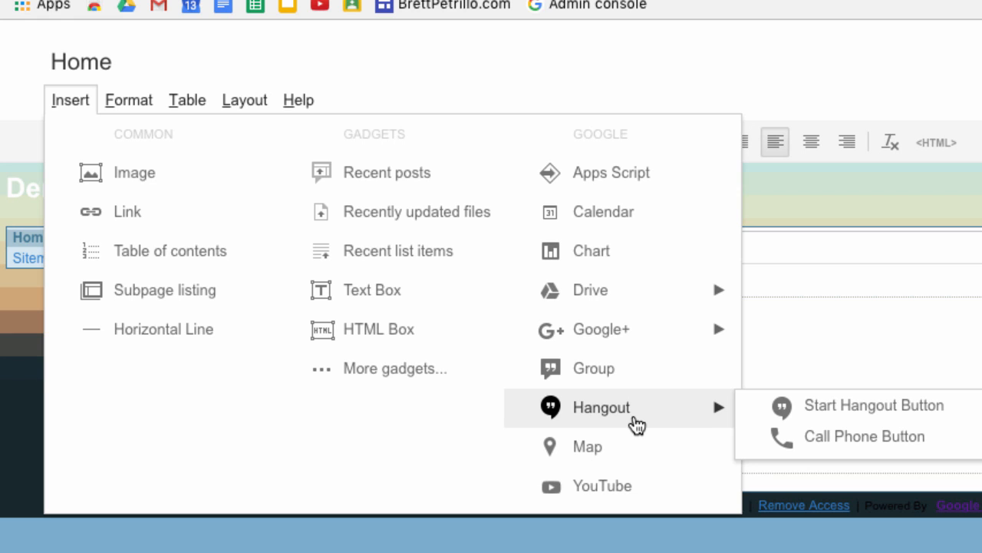
{"action": "left_click", "coordinate": [295, 59]}
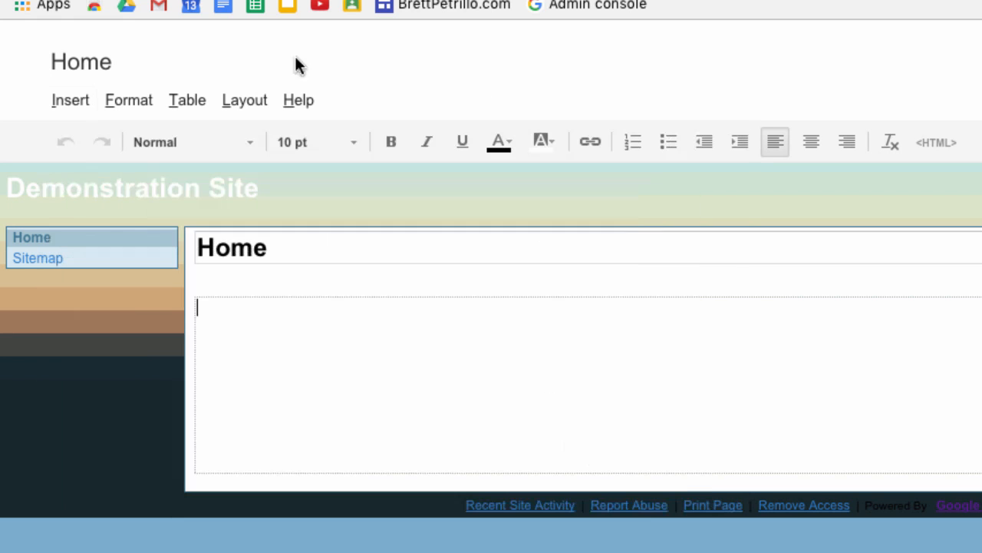
{"action": "left_click", "coordinate": [126, 100]}
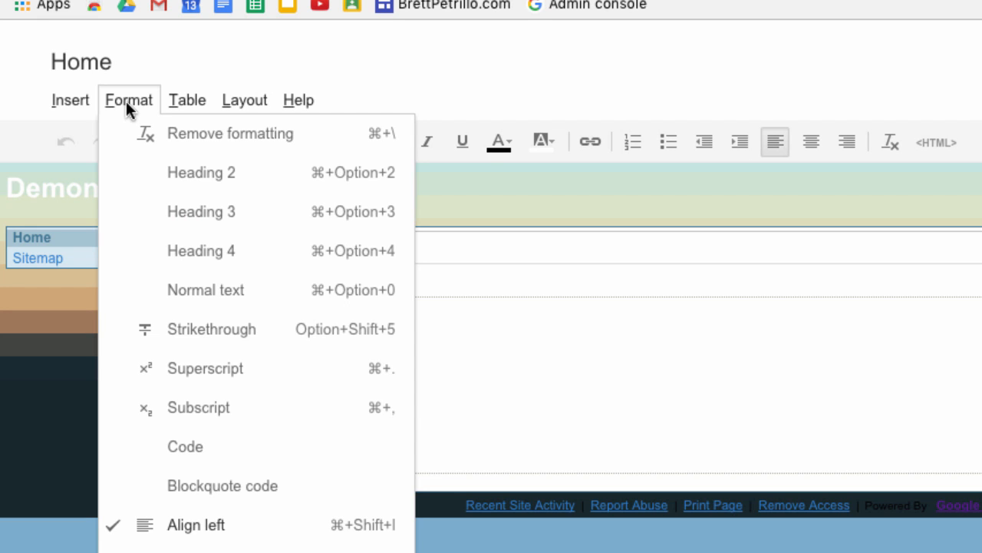
{"action": "left_click", "coordinate": [174, 100]}
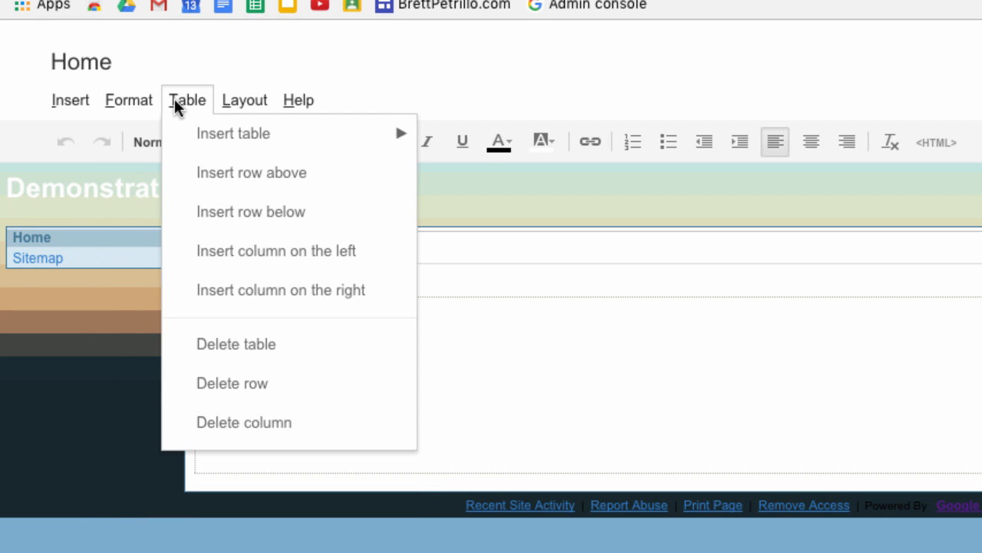
Apply the Two column (simple) layout to the Home page and replace it with the One column layout.
{"action": "left_click", "coordinate": [229, 100]}
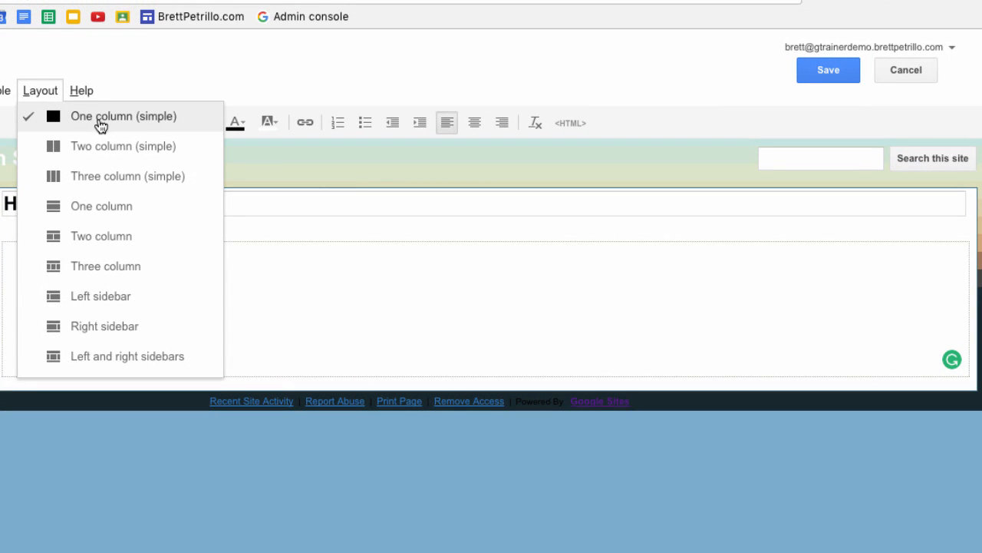
{"action": "left_click", "coordinate": [100, 151]}
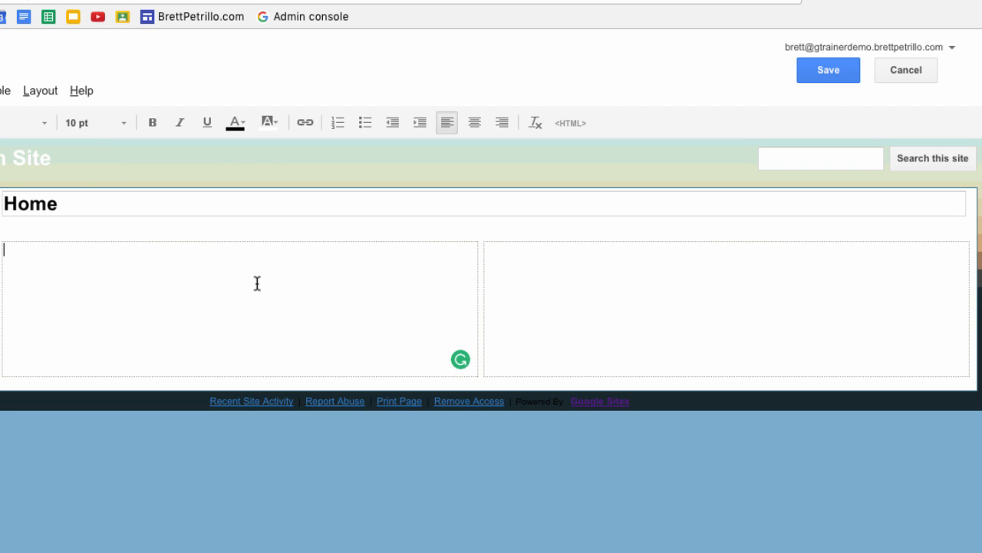
{"action": "left_click", "coordinate": [36, 90]}
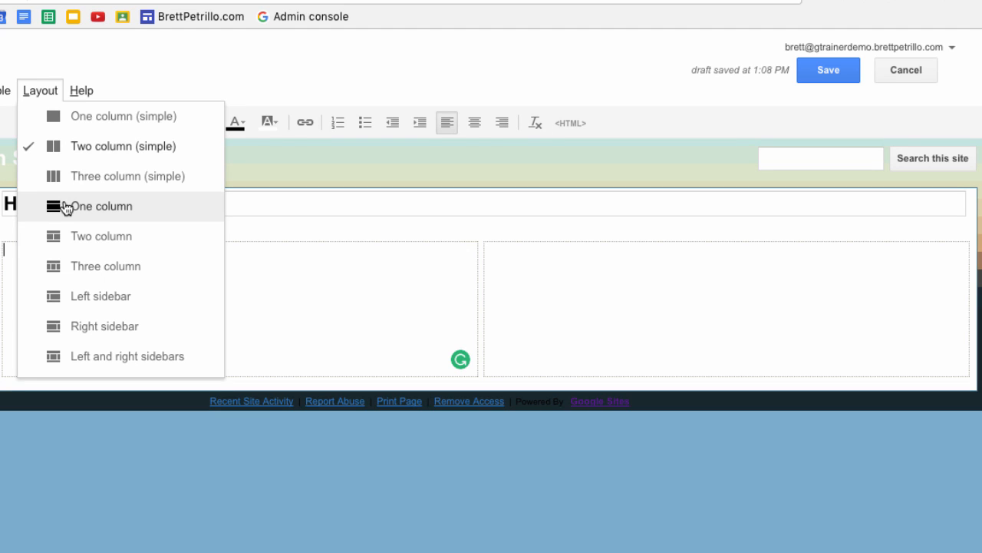
{"action": "left_click", "coordinate": [95, 208]}
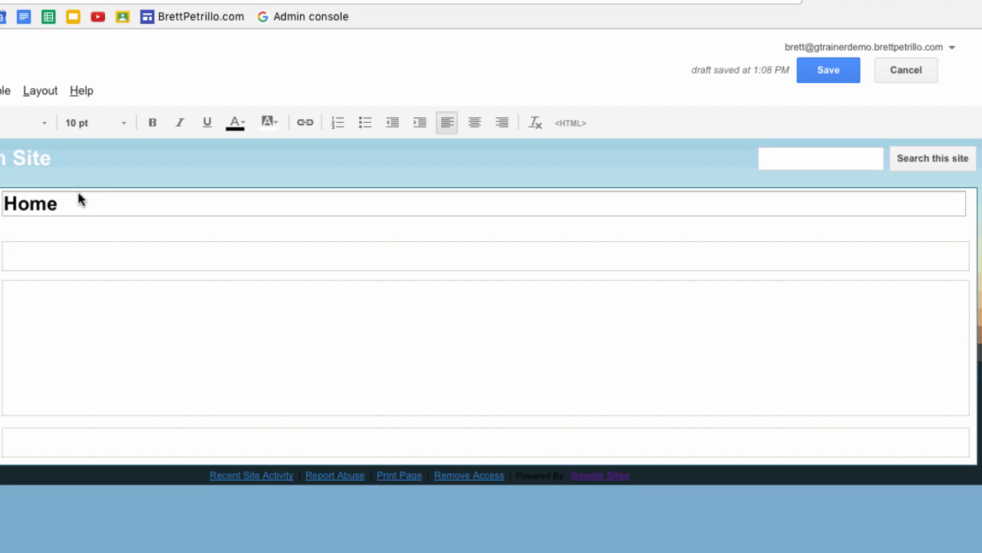
Look over the other page layouts and the help options, and save the Home page.
{"action": "left_click", "coordinate": [36, 90]}
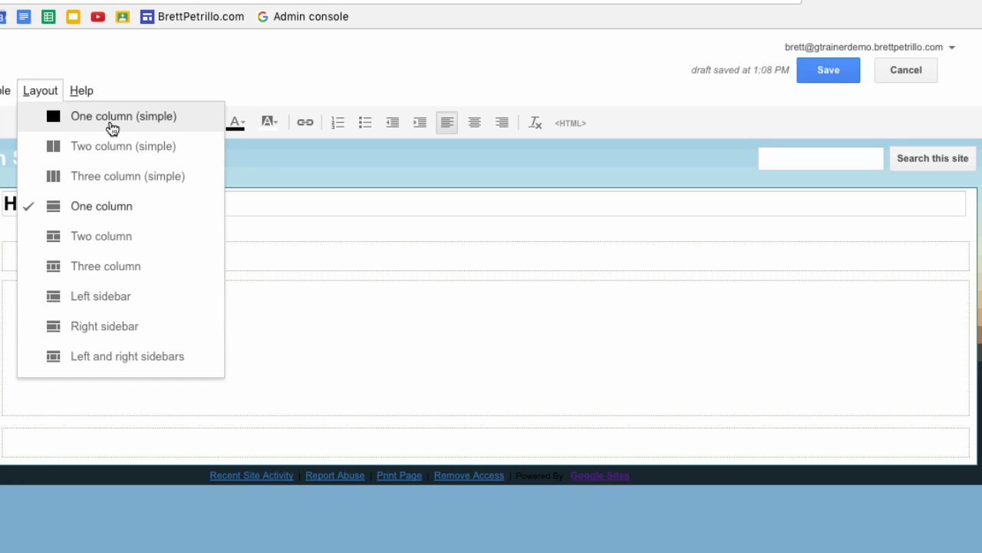
{"action": "left_click", "coordinate": [82, 92]}
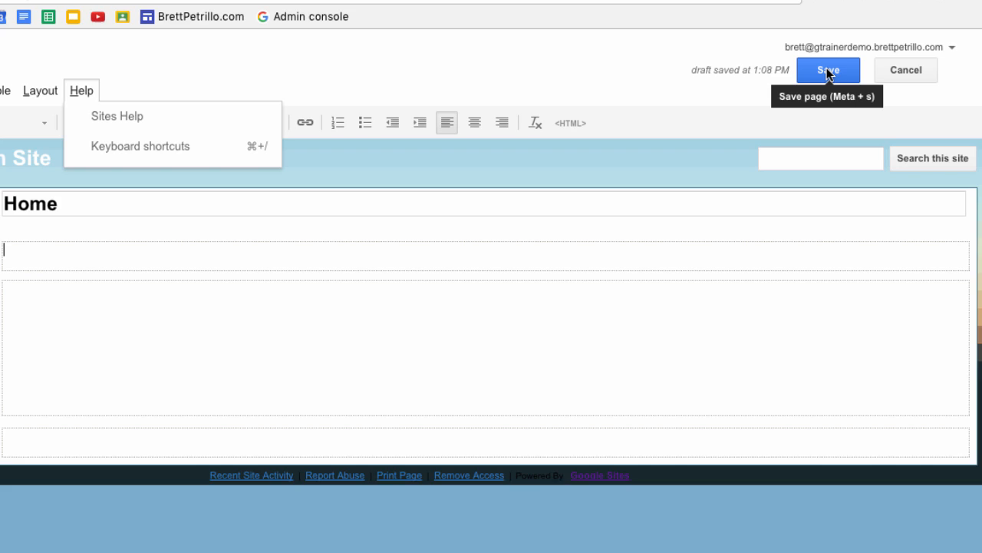
{"action": "left_click", "coordinate": [828, 71]}
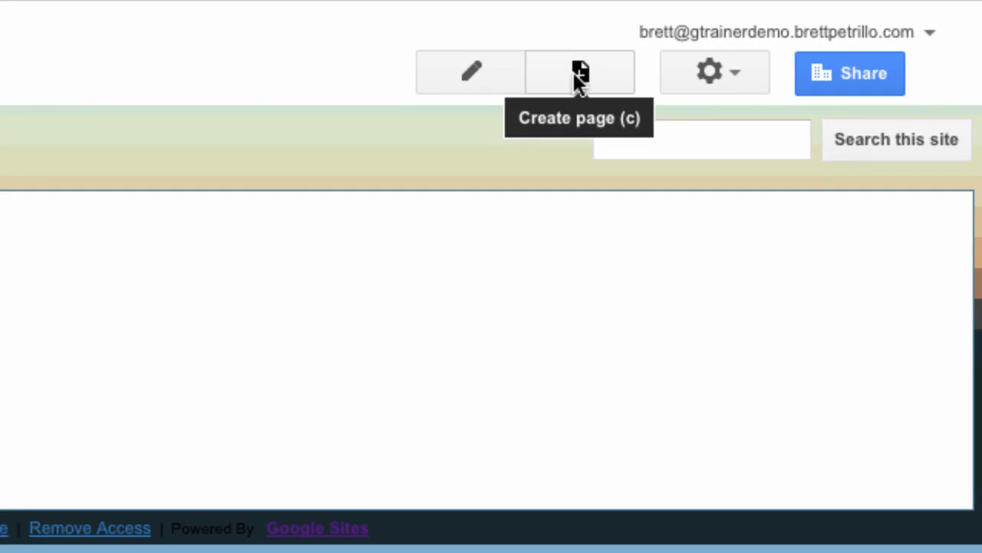
Review the template and location choices for a new page, keeping Web Page at the top level, and leave without creating the page.
{"action": "left_click", "coordinate": [590, 74]}
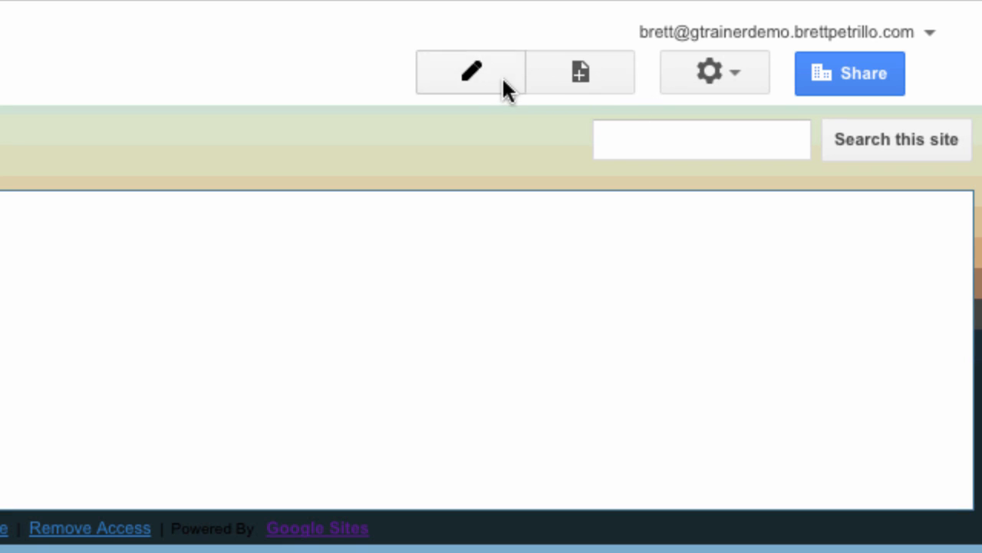
{"action": "left_click", "coordinate": [587, 75]}
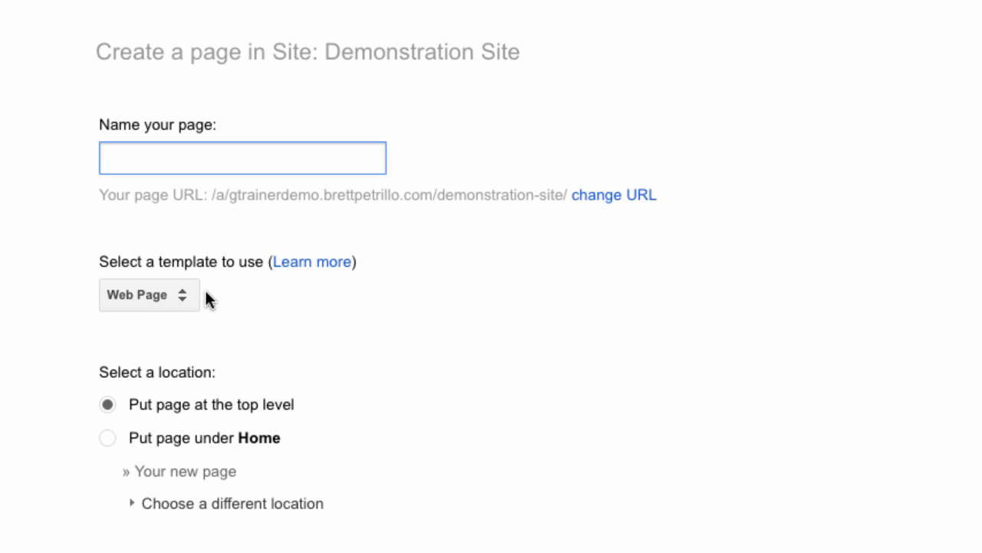
{"action": "left_click", "coordinate": [182, 299]}
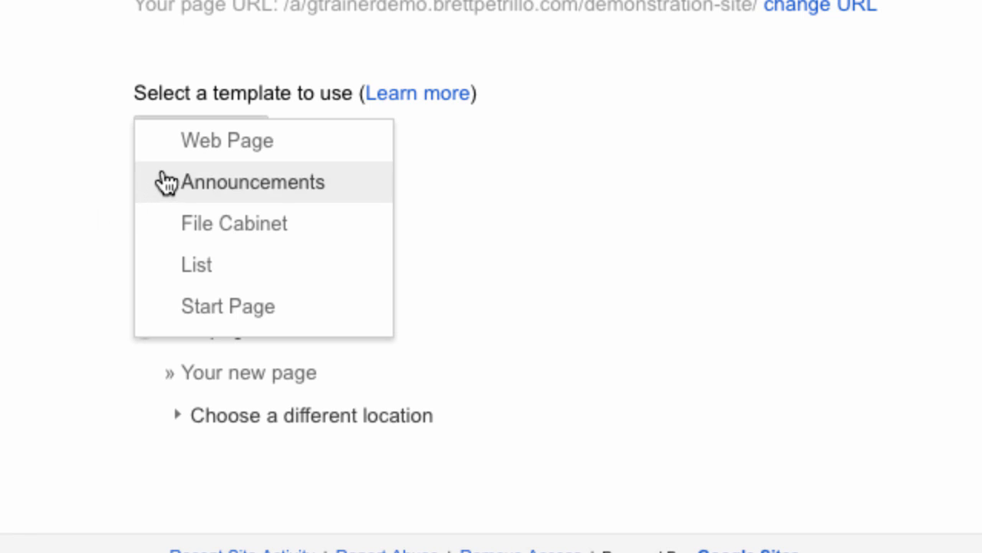
{"action": "left_click", "coordinate": [244, 140]}
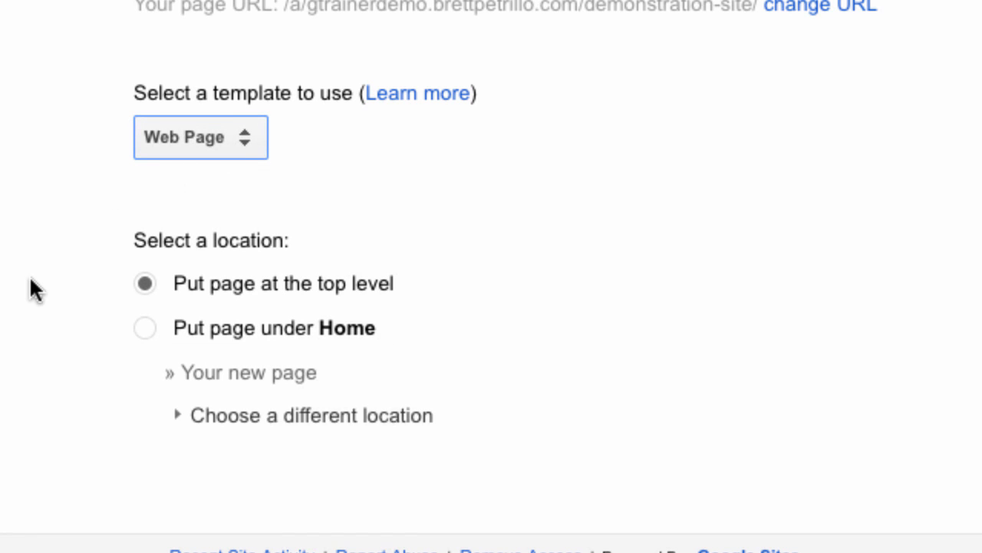
{"action": "scroll", "coordinate": [30, 285], "scroll_direction": "down", "scroll_amount": 2}
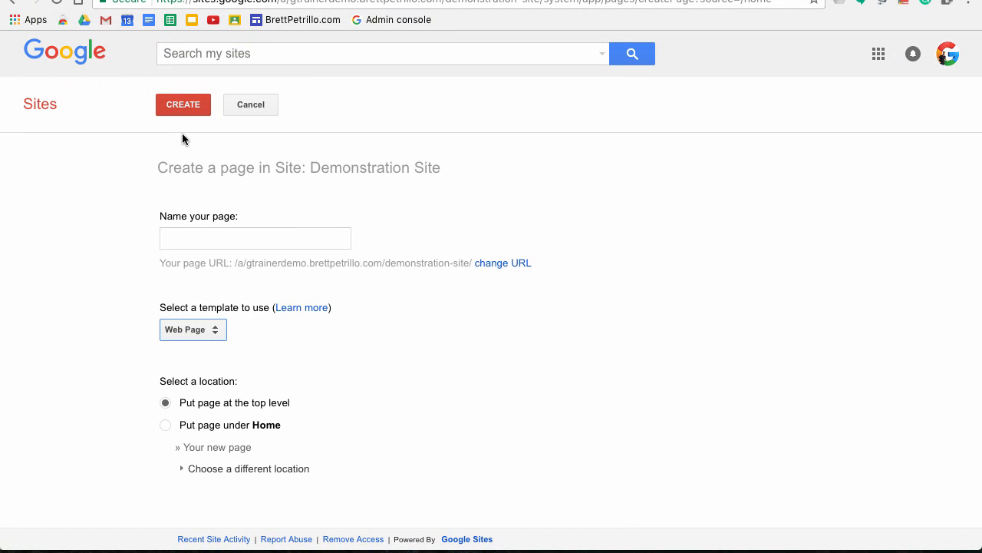
{"action": "left_click", "coordinate": [186, 112]}
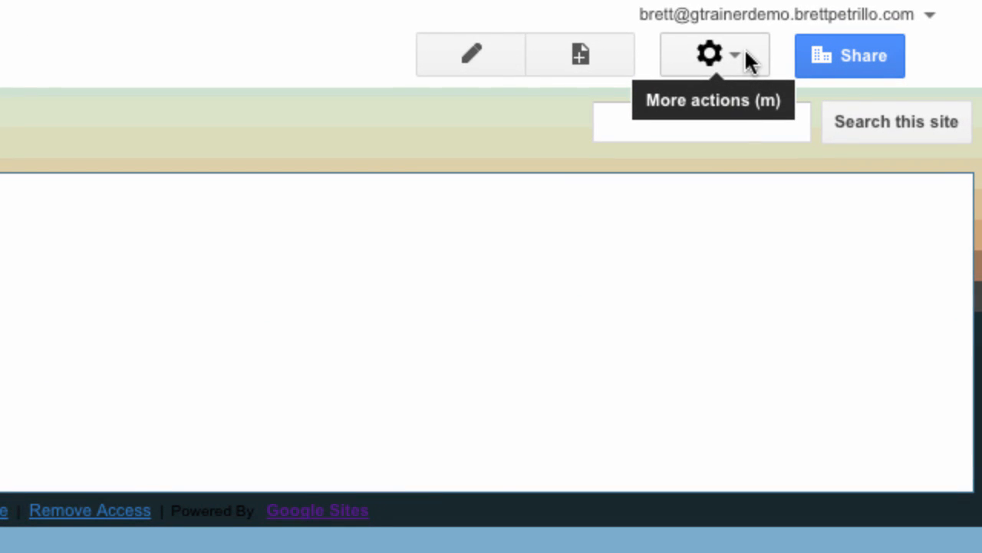
Review the page actions, page template options and site actions offered for the Home page.
{"action": "left_click", "coordinate": [745, 54]}
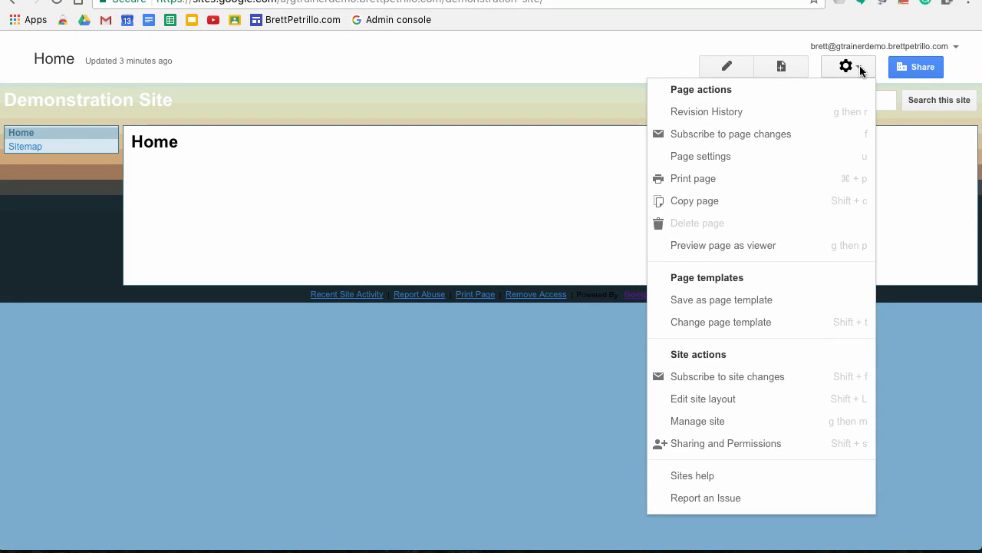
{"action": "left_click", "coordinate": [923, 136]}
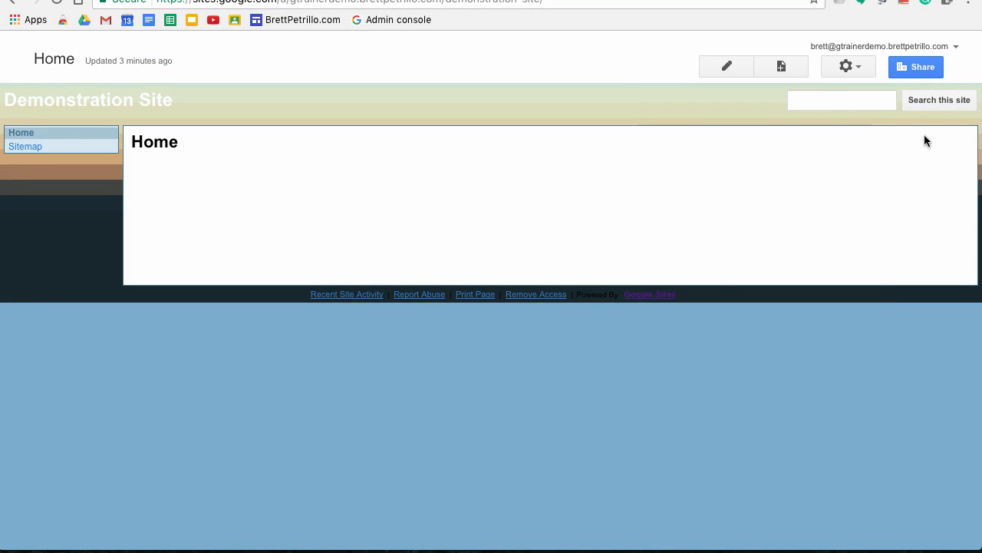
Review Demonstration Site's sharing permissions, visibility options and access levels, and return to the Home page without saving changes.
{"action": "left_click", "coordinate": [927, 71]}
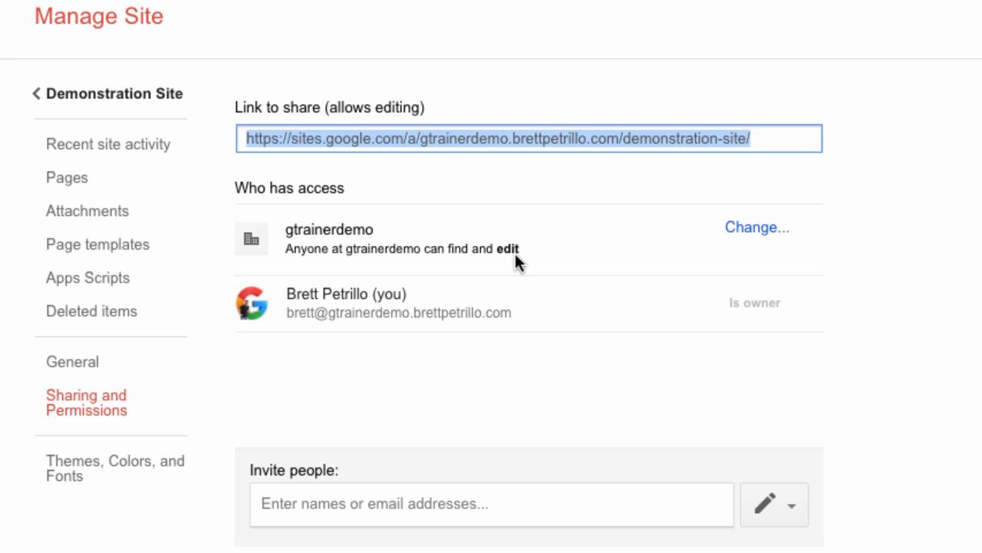
{"action": "left_click", "coordinate": [754, 230]}
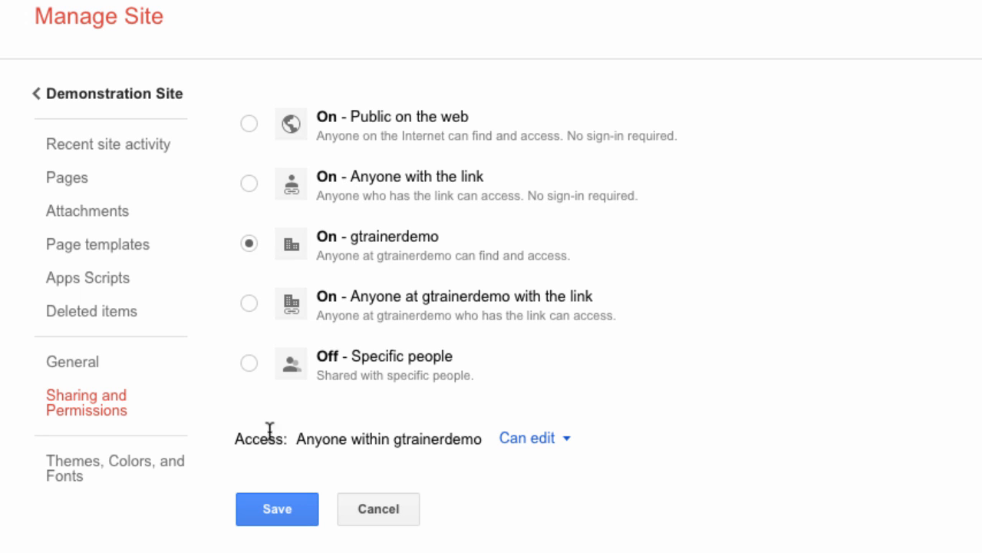
{"action": "left_click", "coordinate": [566, 441]}
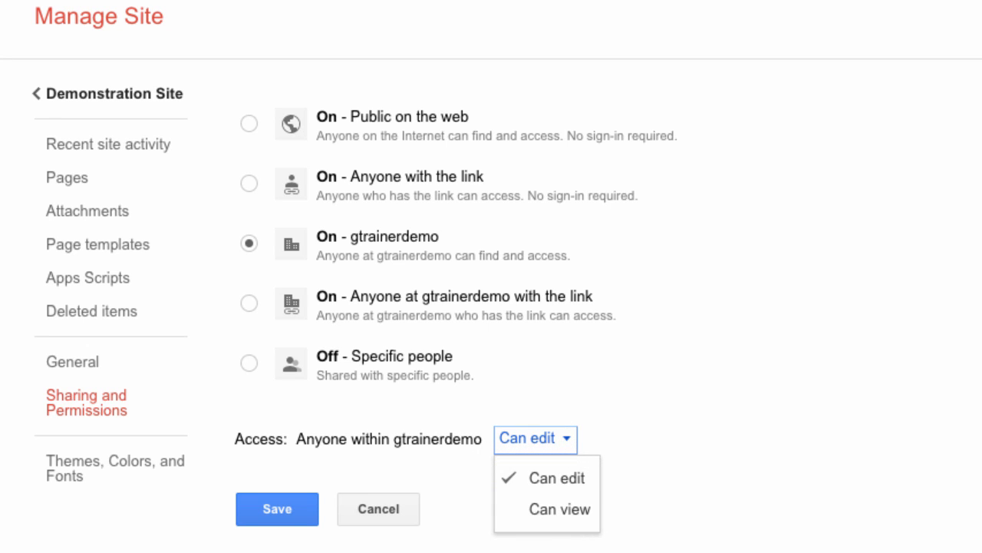
{"action": "left_click", "coordinate": [193, 551]}
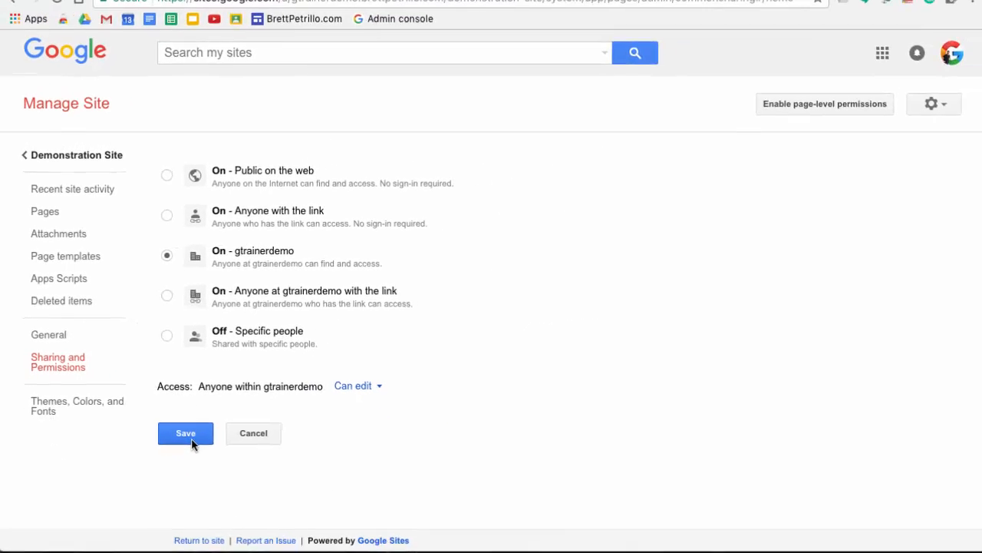
{"action": "left_click", "coordinate": [115, 156]}
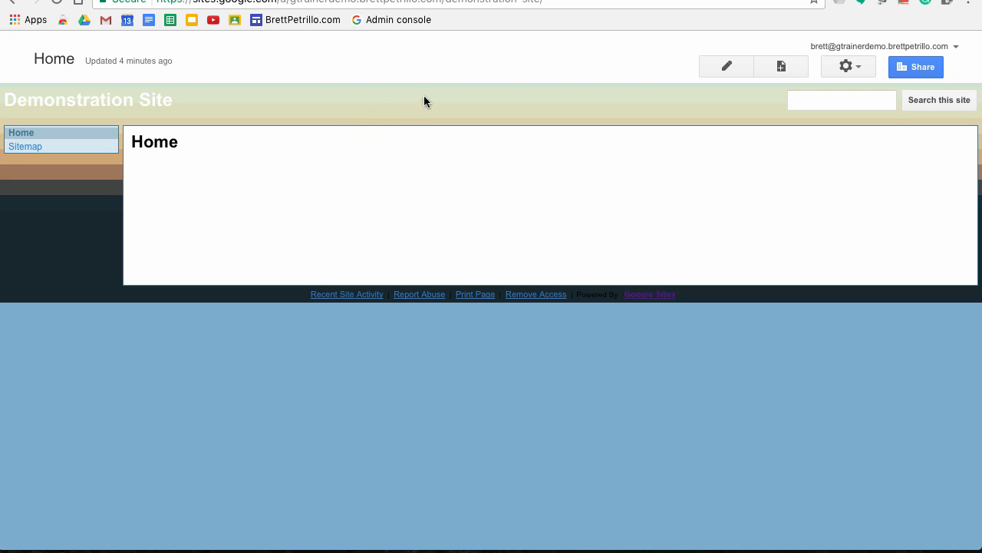
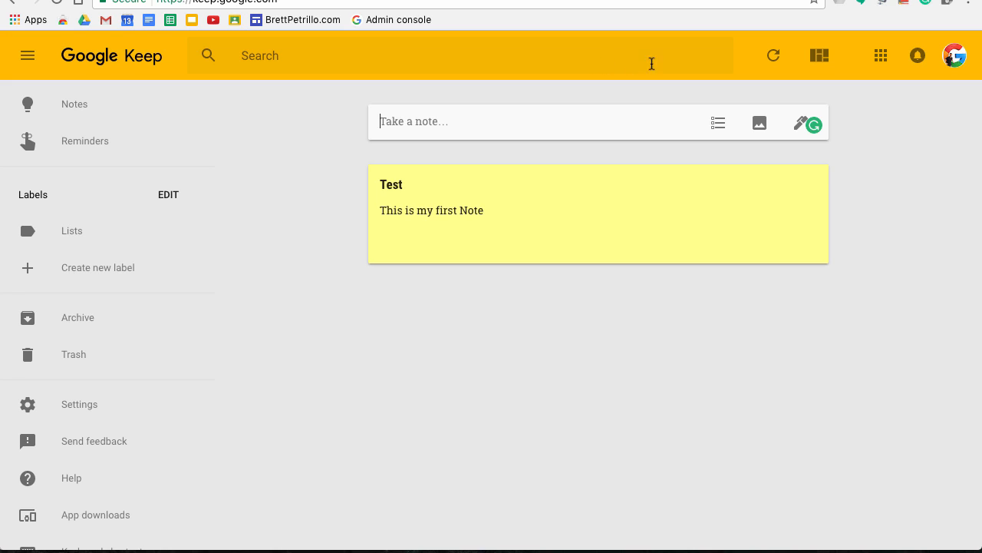
In Google Keep, preview the notes in grid view and return to list view.
{"action": "left_click", "coordinate": [818, 60]}
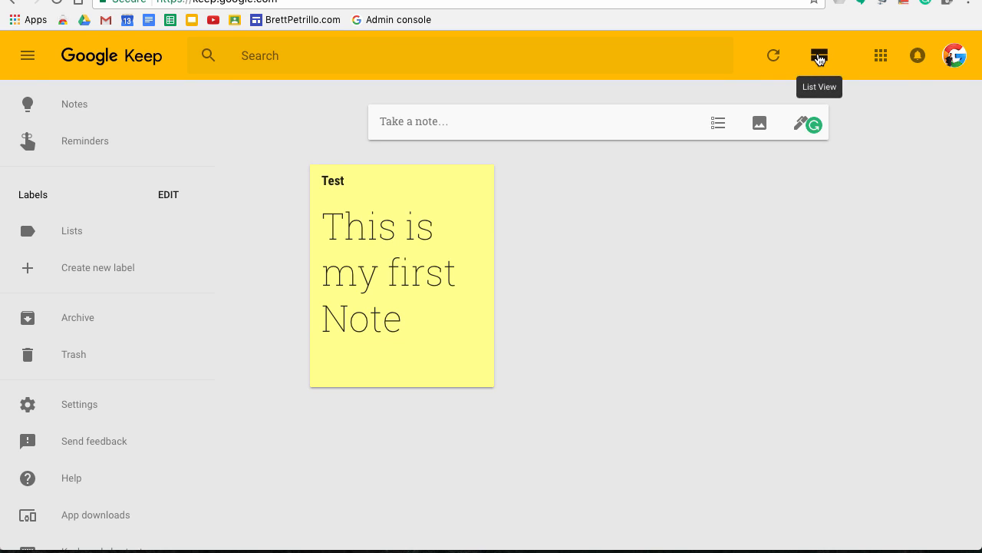
{"action": "left_click", "coordinate": [819, 58]}
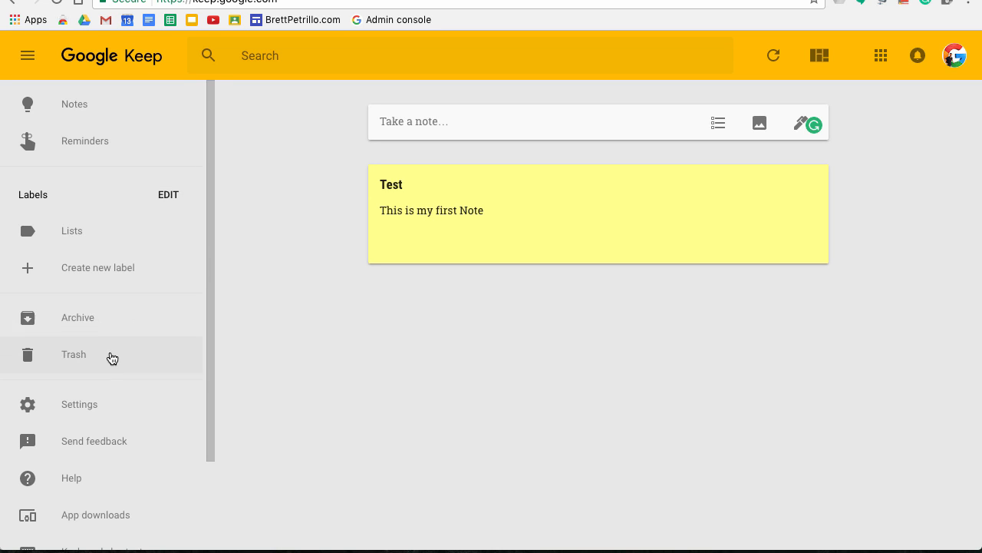
Review the Keep settings, saving them with sharing enabled, and look over the app download options.
{"action": "scroll", "coordinate": [123, 387], "scroll_direction": "down", "scroll_amount": 3}
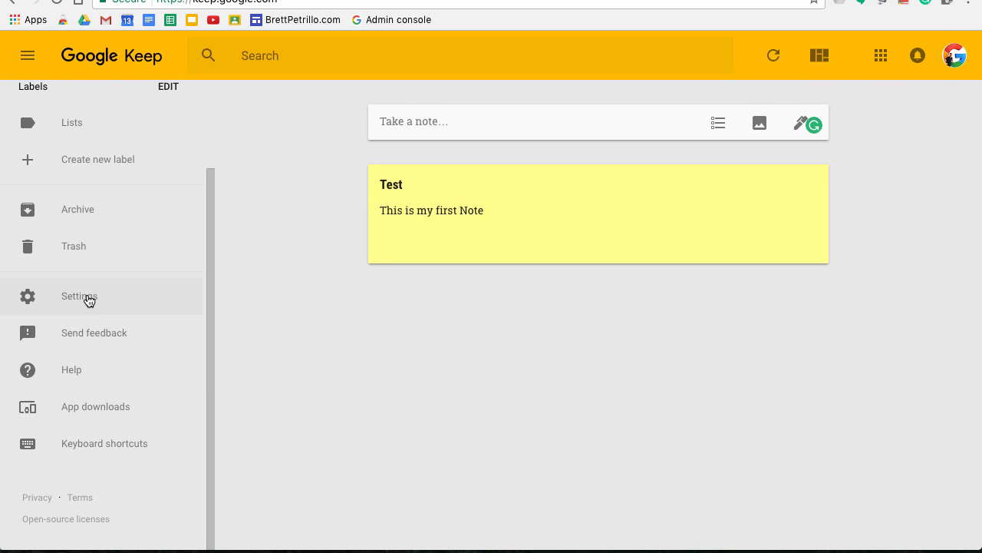
{"action": "left_click", "coordinate": [87, 299]}
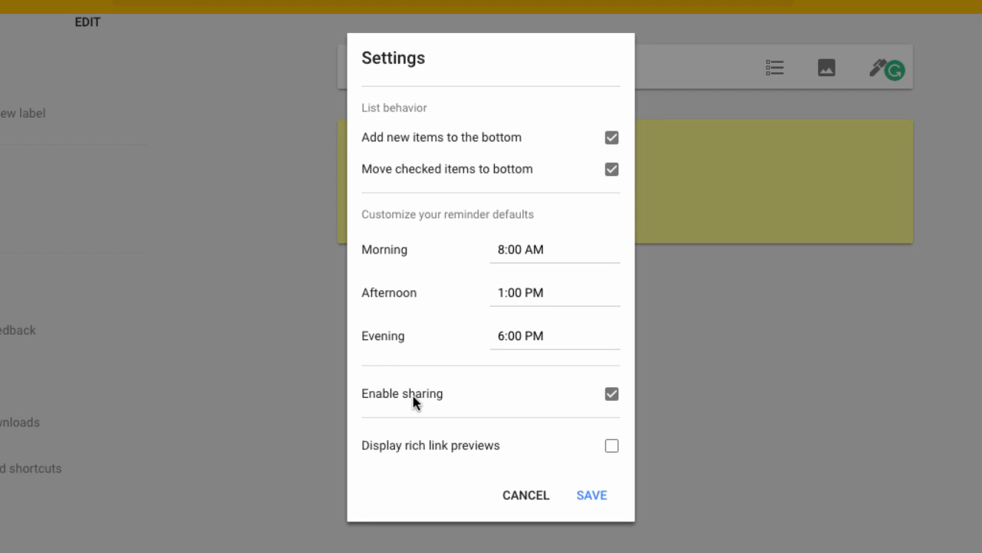
{"action": "left_click", "coordinate": [611, 395]}
{"action": "left_click", "coordinate": [611, 396]}
{"action": "left_click", "coordinate": [592, 499]}
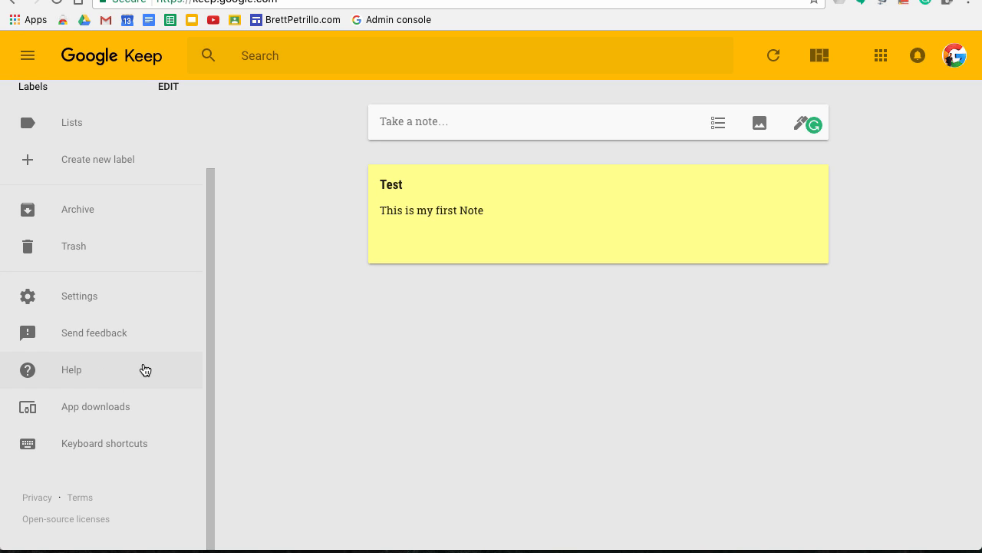
{"action": "left_click", "coordinate": [142, 411]}
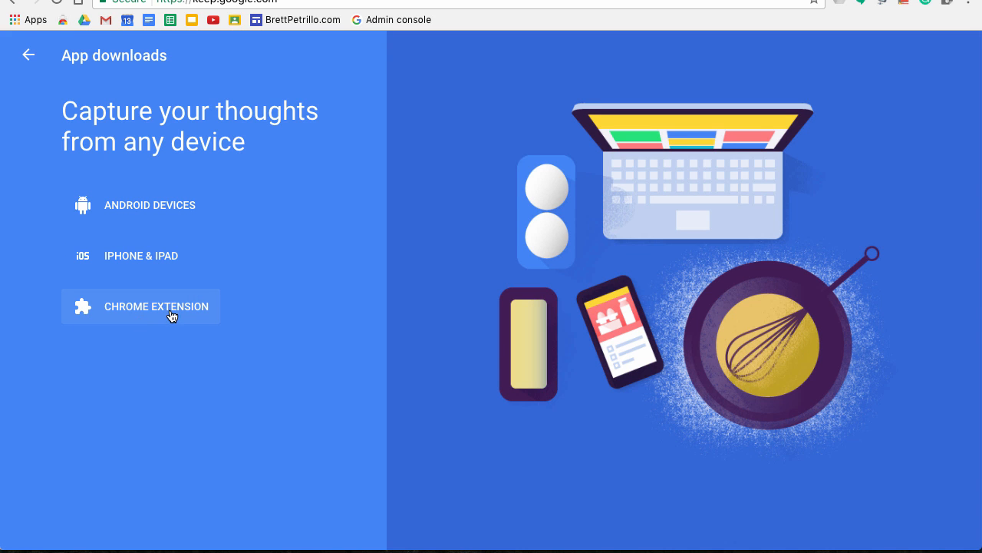
{"action": "left_click", "coordinate": [28, 55]}
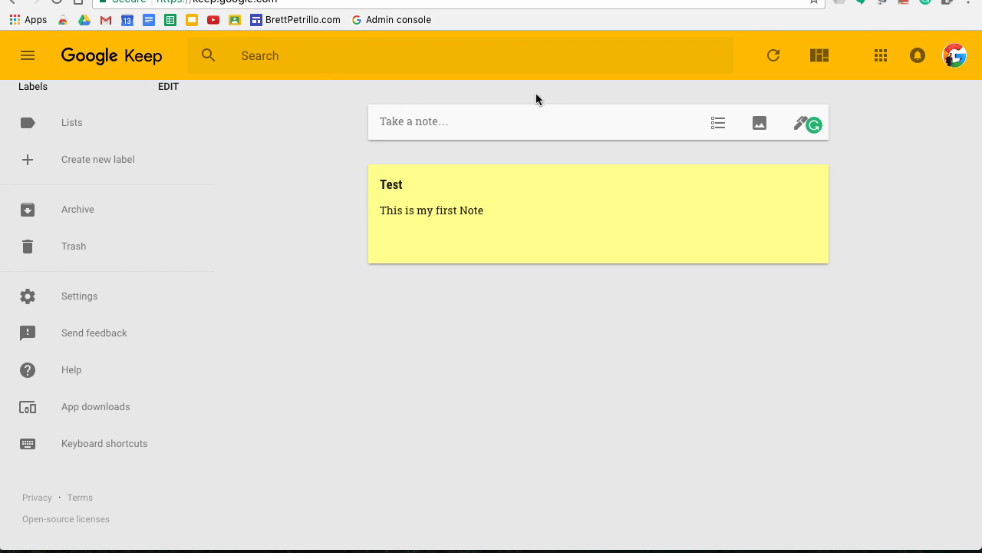
Start a new note titled "Remember!!" with the text "Remember to go to the bank!".
{"action": "left_click", "coordinate": [438, 120]}
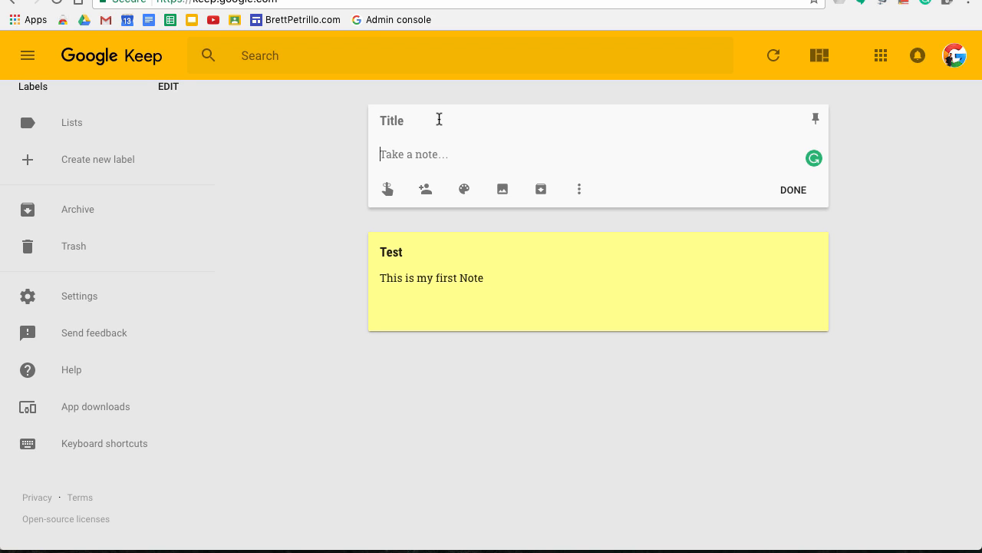
{"action": "left_click", "coordinate": [351, 119]}
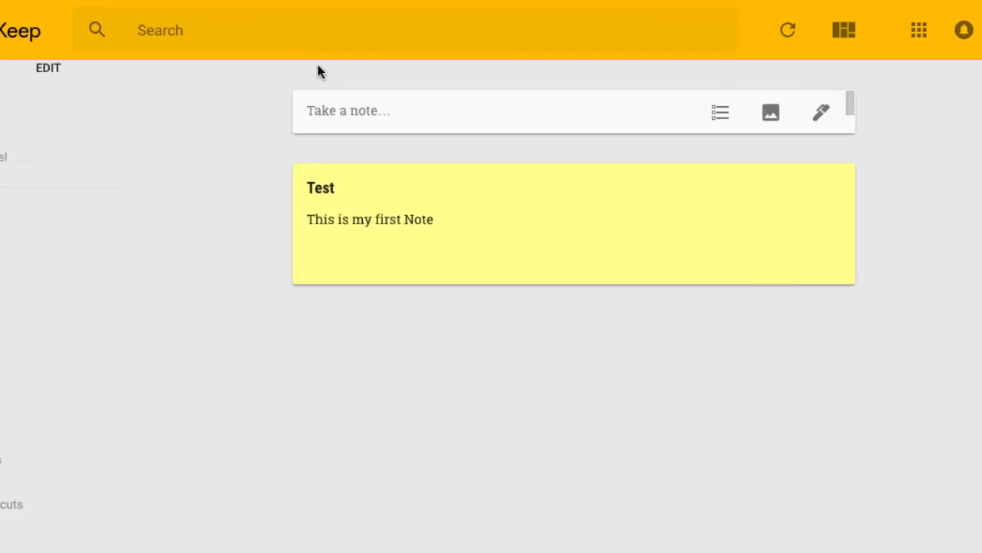
{"action": "left_click", "coordinate": [136, 69]}
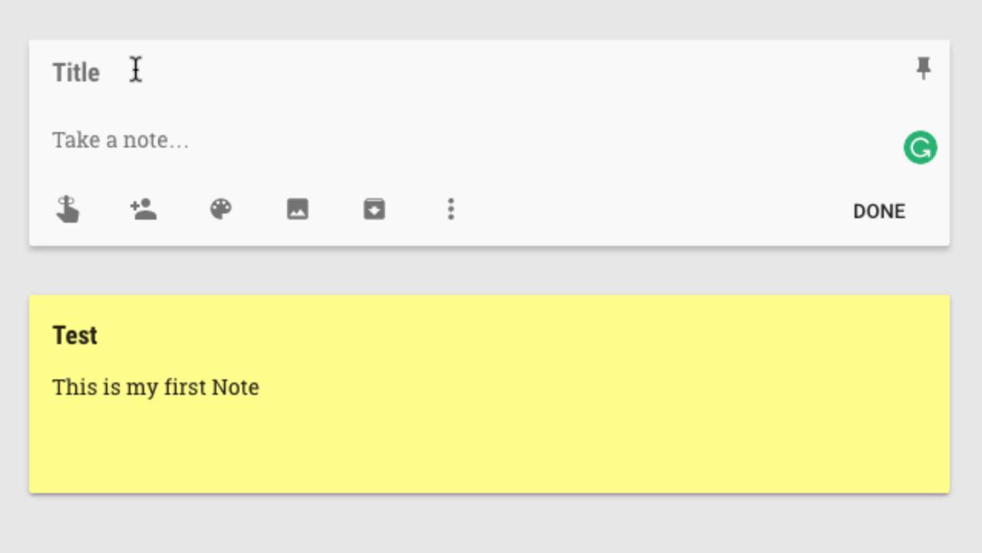
{"action": "type", "text": "Remember to go to the bank!"}
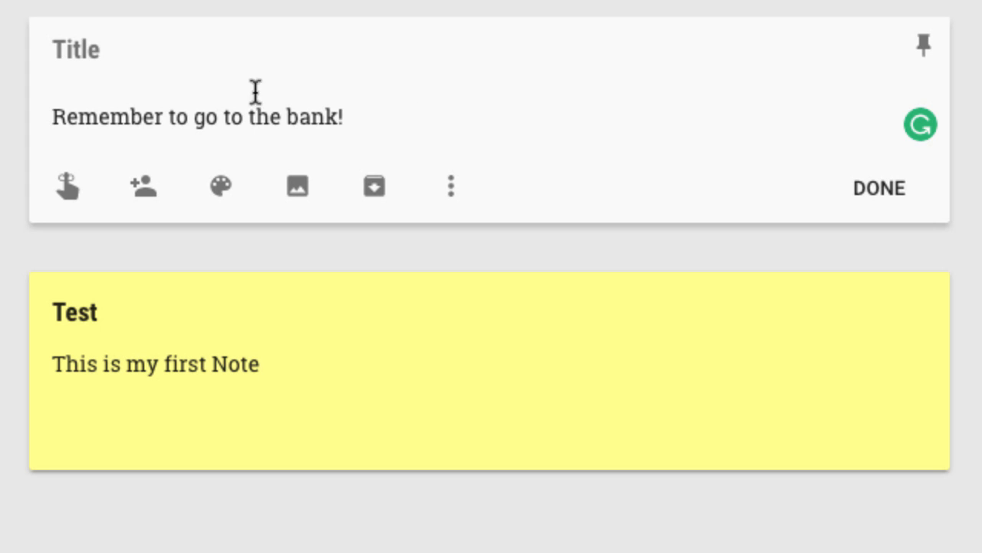
{"action": "left_click", "coordinate": [90, 51]}
{"action": "type", "text": "Remember!!"}
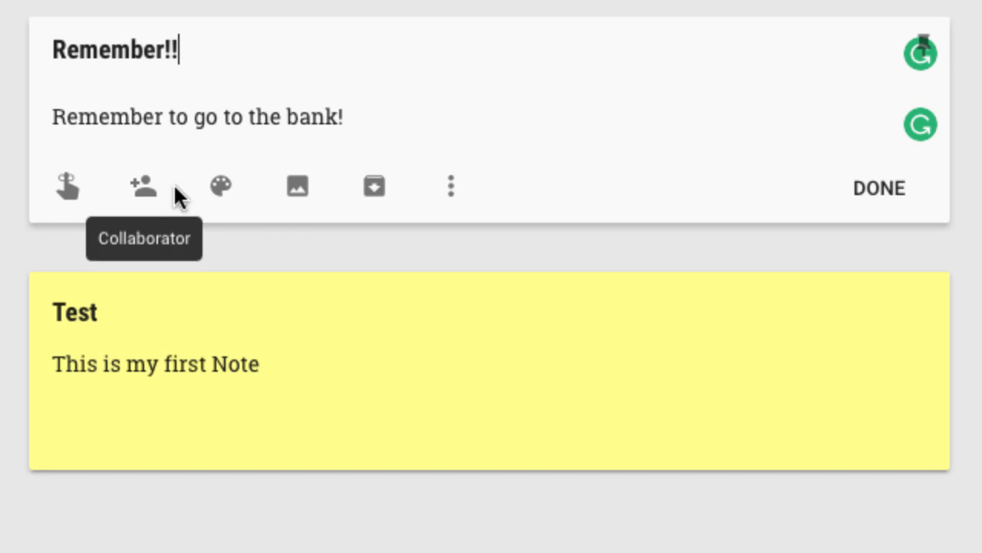
Try red as the new note's color and set it to blue.
{"action": "mouse_move", "coordinate": [227, 191]}
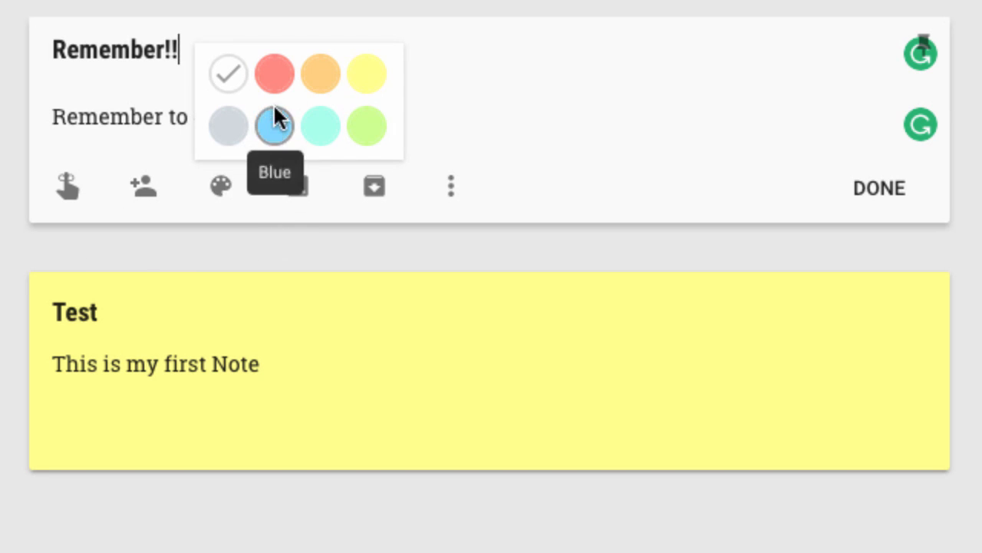
{"action": "left_click", "coordinate": [275, 83]}
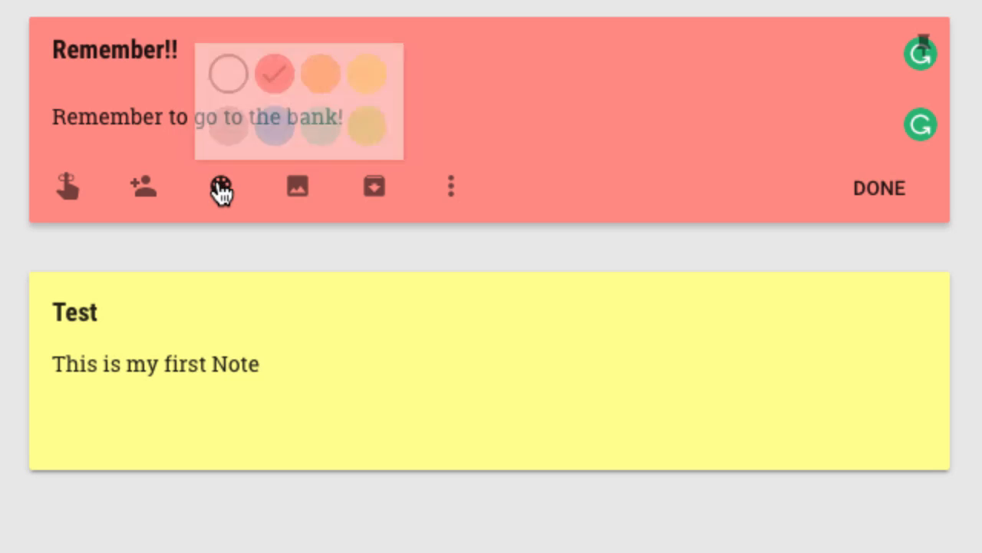
{"action": "left_click", "coordinate": [274, 127]}
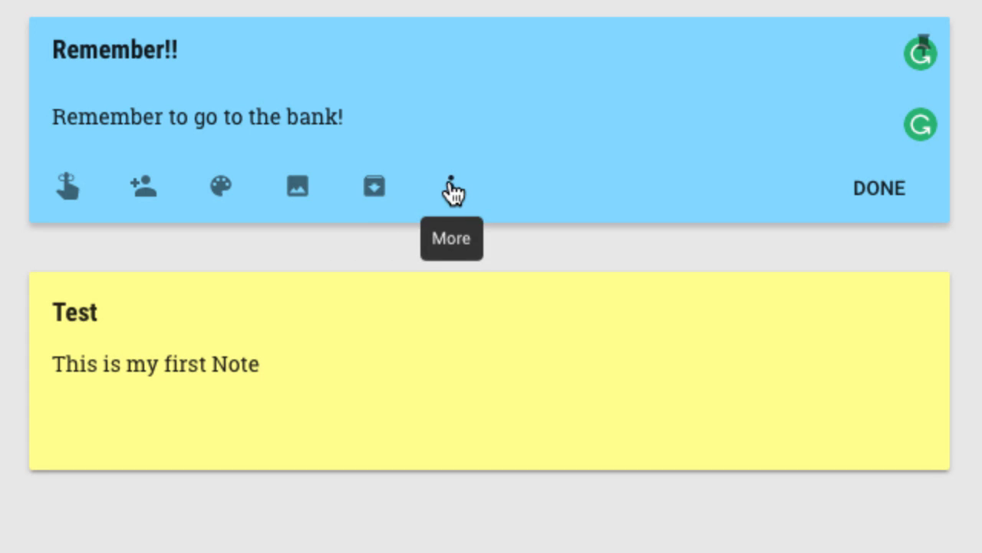
Create a new label named "remember!" and assign it to the blue note.
{"action": "left_click", "coordinate": [451, 189]}
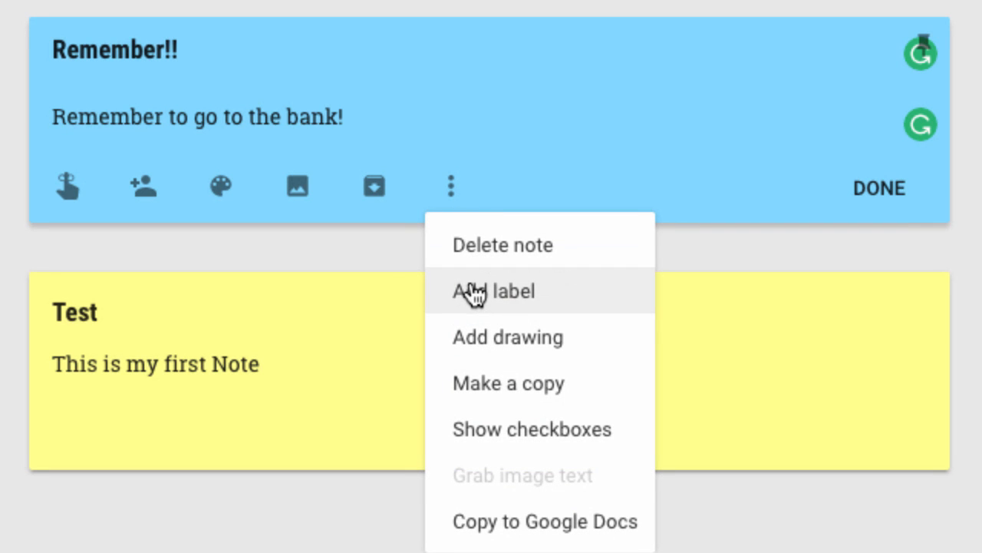
{"action": "left_click", "coordinate": [473, 294]}
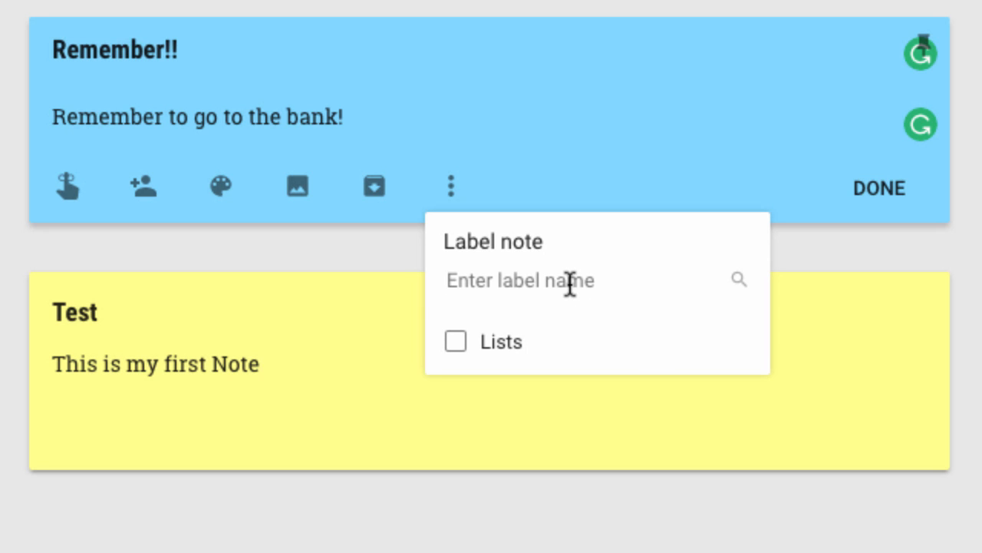
{"action": "type", "text": "remember!"}
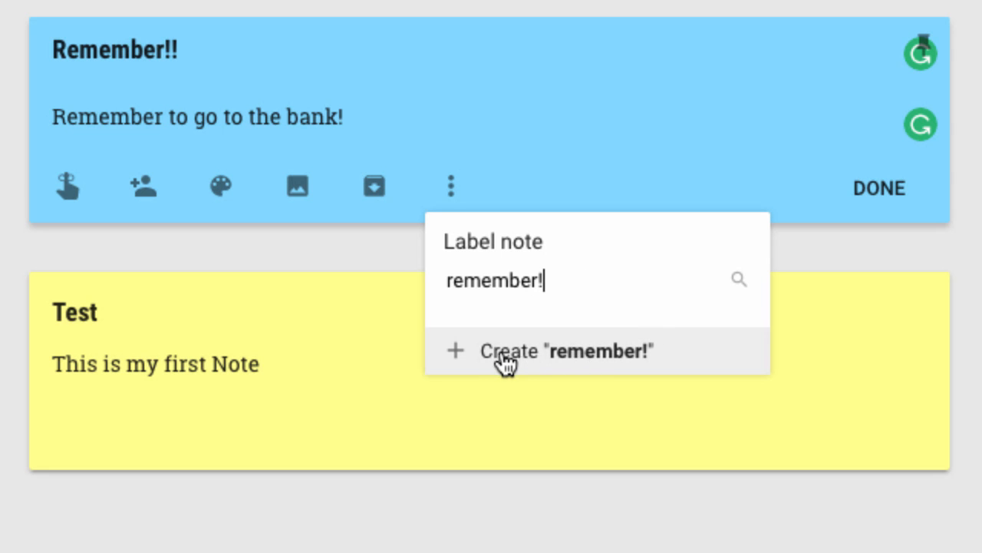
{"action": "left_click", "coordinate": [509, 357]}
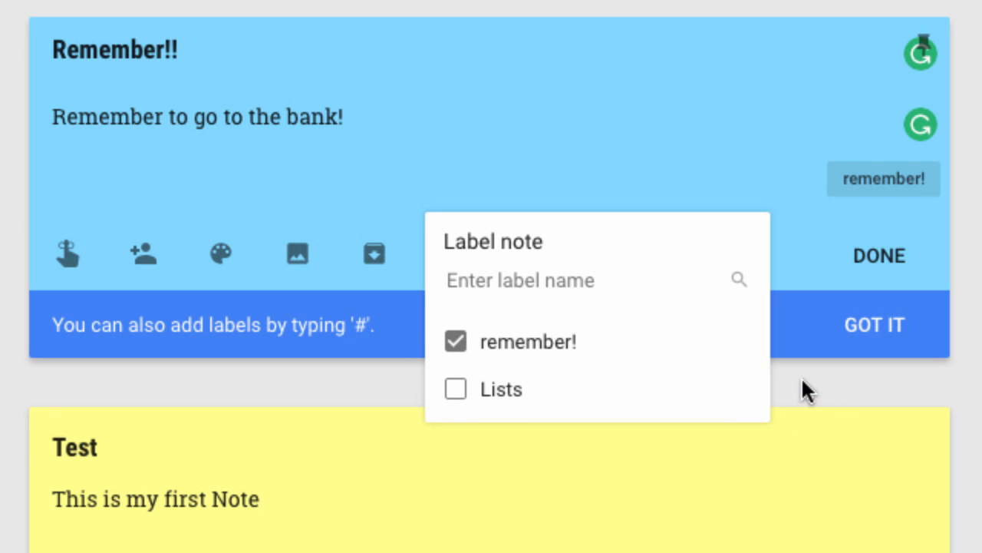
Check the saved blue note's additional actions and pin it, including a look at its reminder options.
{"action": "left_click", "coordinate": [376, 369]}
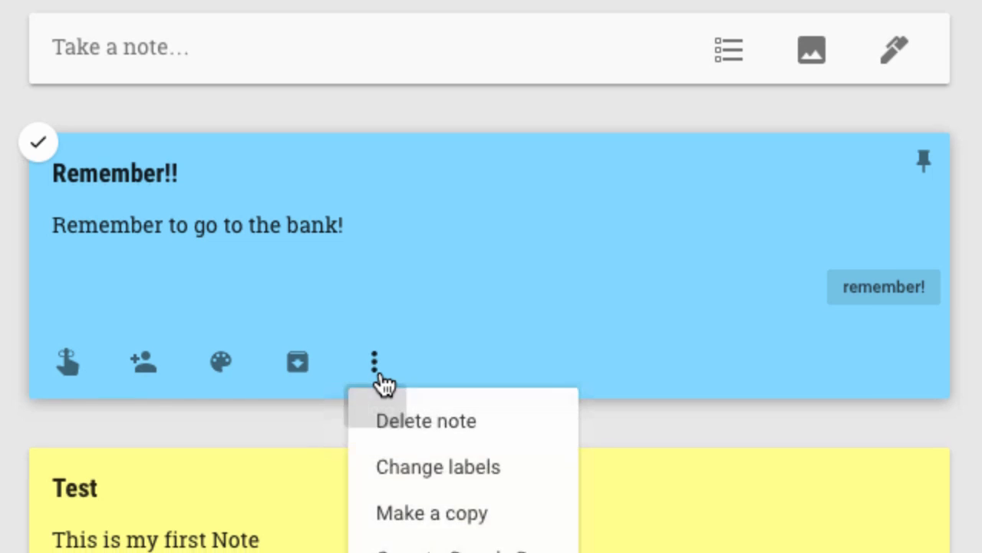
{"action": "scroll", "coordinate": [382, 370], "scroll_direction": "down", "scroll_amount": 1}
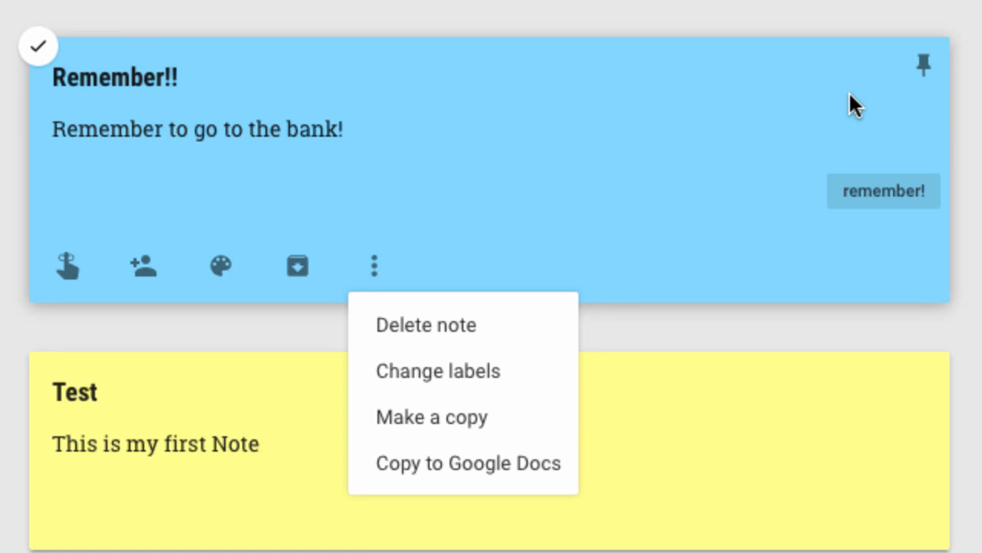
{"action": "left_click", "coordinate": [924, 66]}
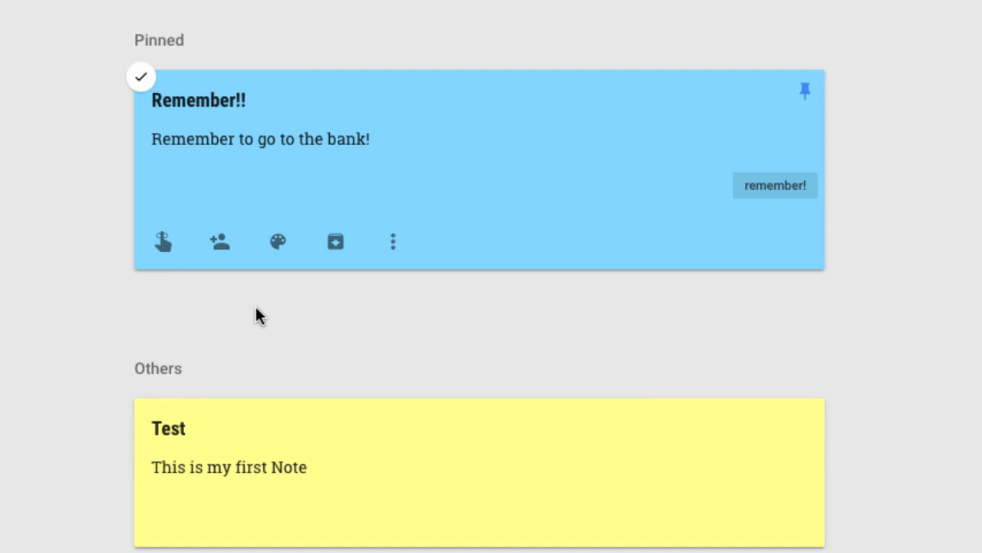
{"action": "left_click", "coordinate": [162, 244]}
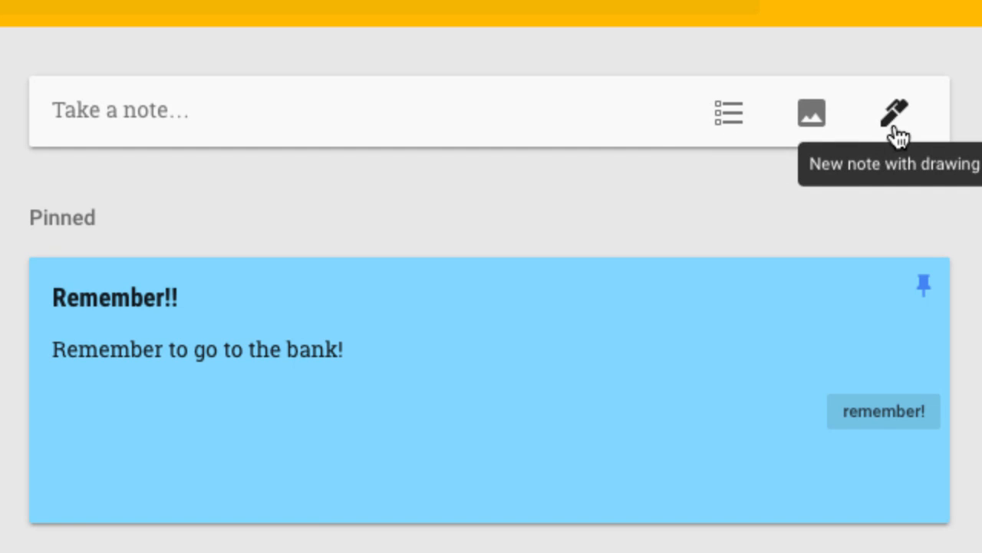
Start a new untitled list note with the items Cereal and Cat Food.
{"action": "left_click", "coordinate": [732, 111]}
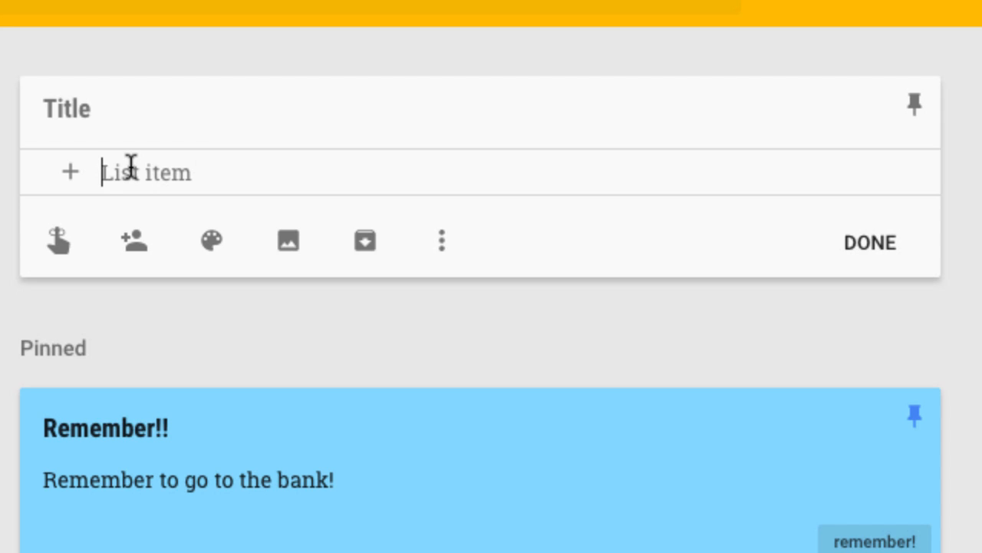
{"action": "type", "text": "Cereal"}
{"action": "key", "text": "Return"}
{"action": "type", "text": "Ca"}
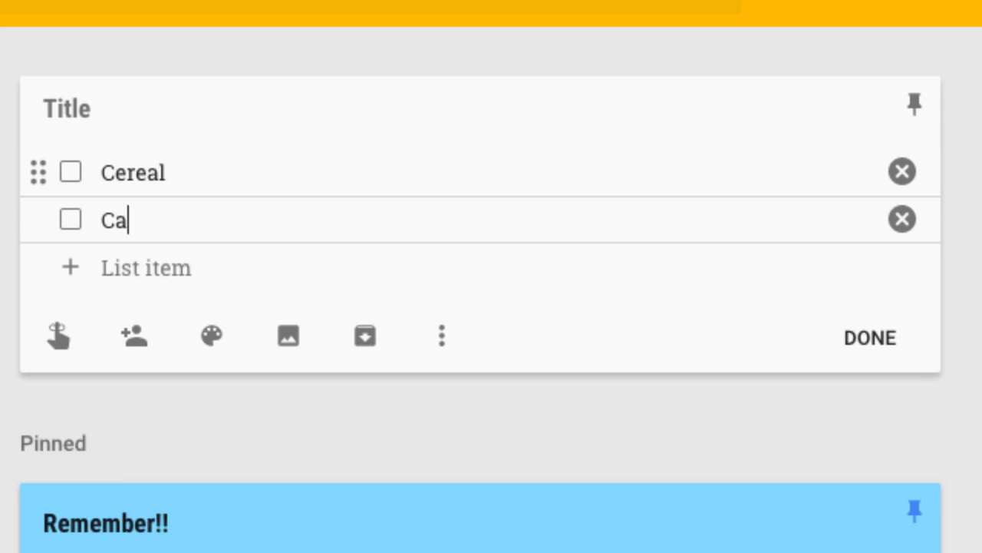
{"action": "type", "text": "t Food"}
{"action": "key", "text": "Return"}
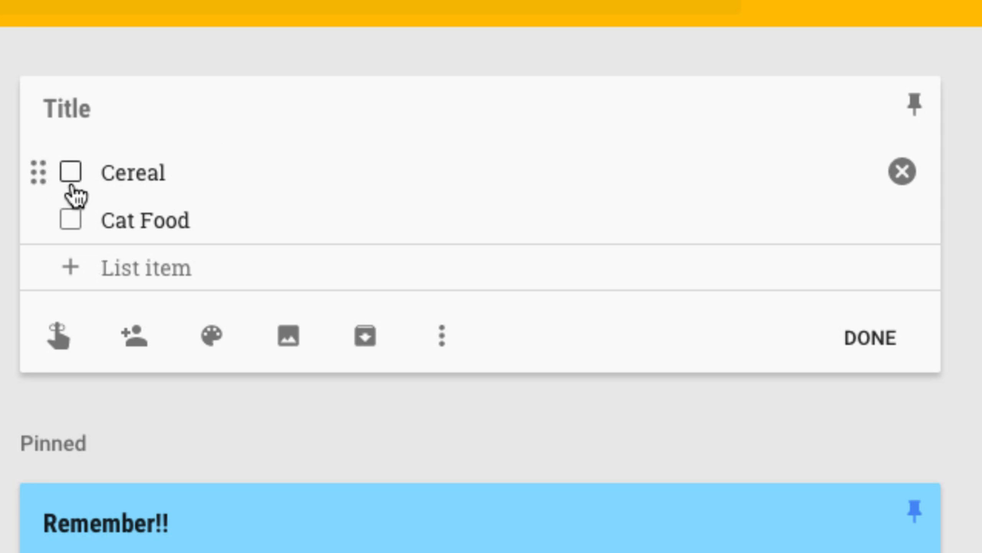
Check off Cereal and Cat Food in the list and finish the note.
{"action": "left_click", "coordinate": [71, 173]}
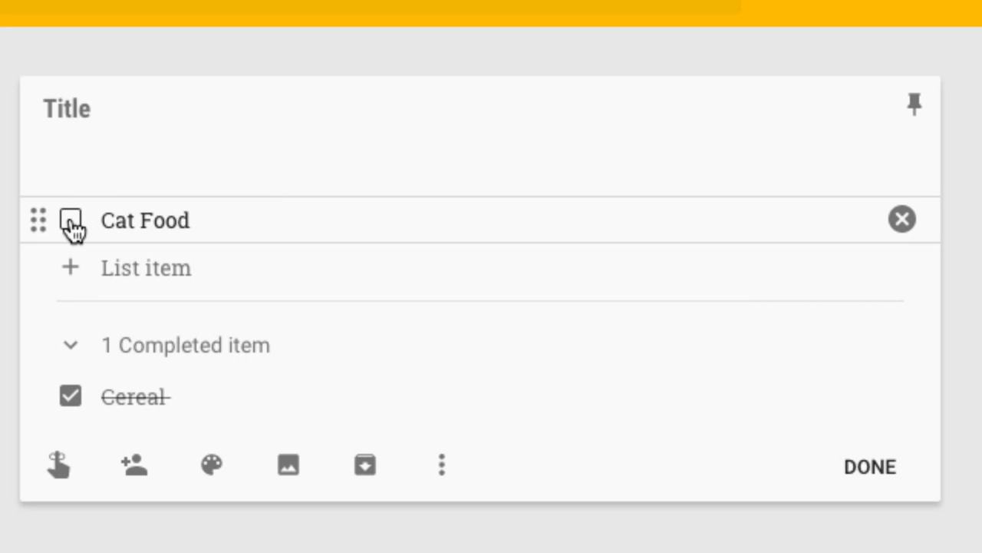
{"action": "left_click", "coordinate": [70, 221]}
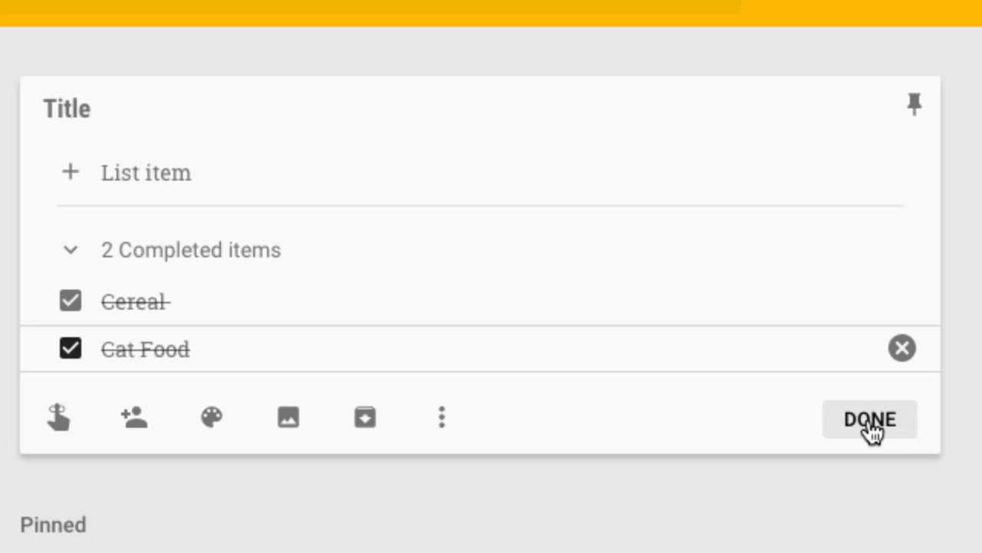
{"action": "left_click", "coordinate": [873, 429]}
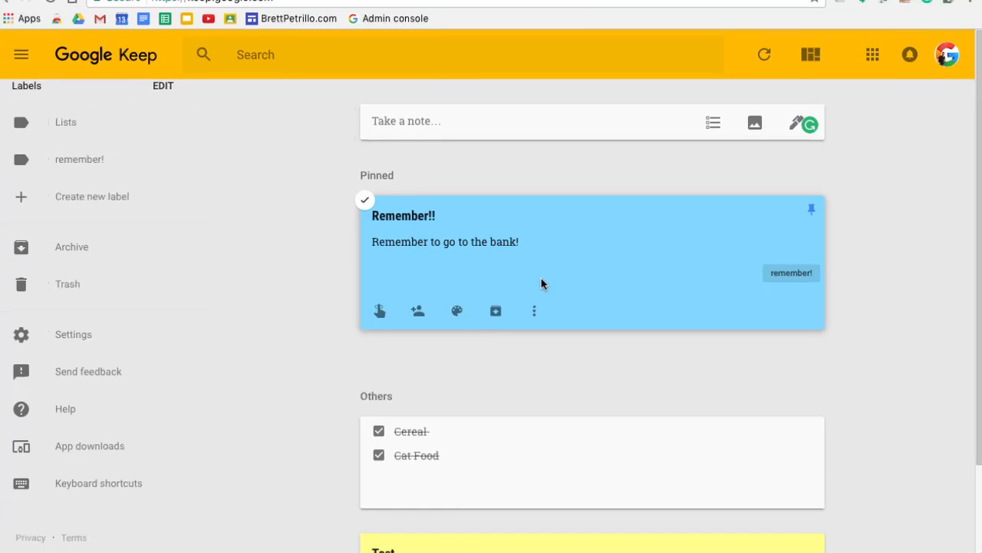
Title the note containing the checked-off Cereal and Cat Food items "To do..." and finish editing it.
{"action": "scroll", "coordinate": [439, 367], "scroll_direction": "down", "scroll_amount": 3}
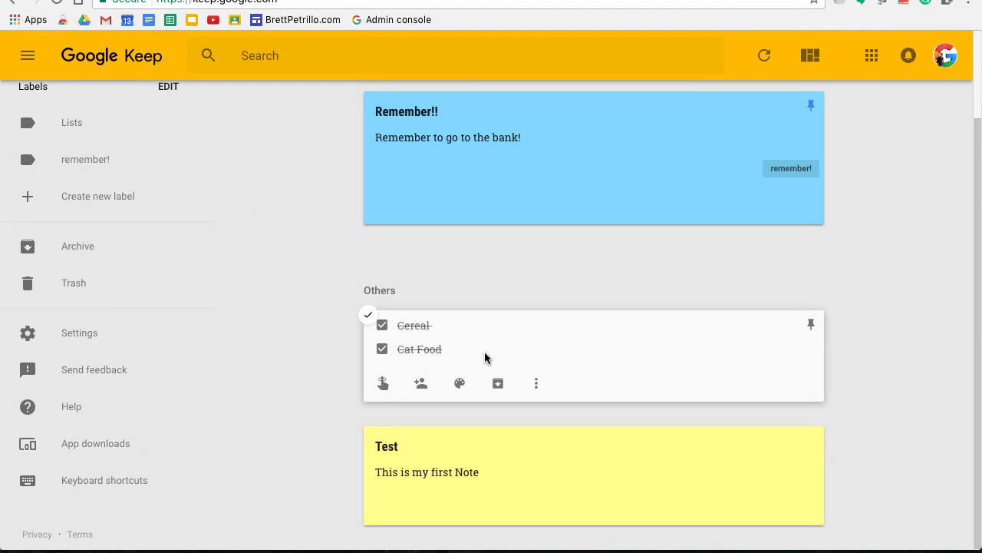
{"action": "scroll", "coordinate": [484, 357], "scroll_direction": "up", "scroll_amount": 2}
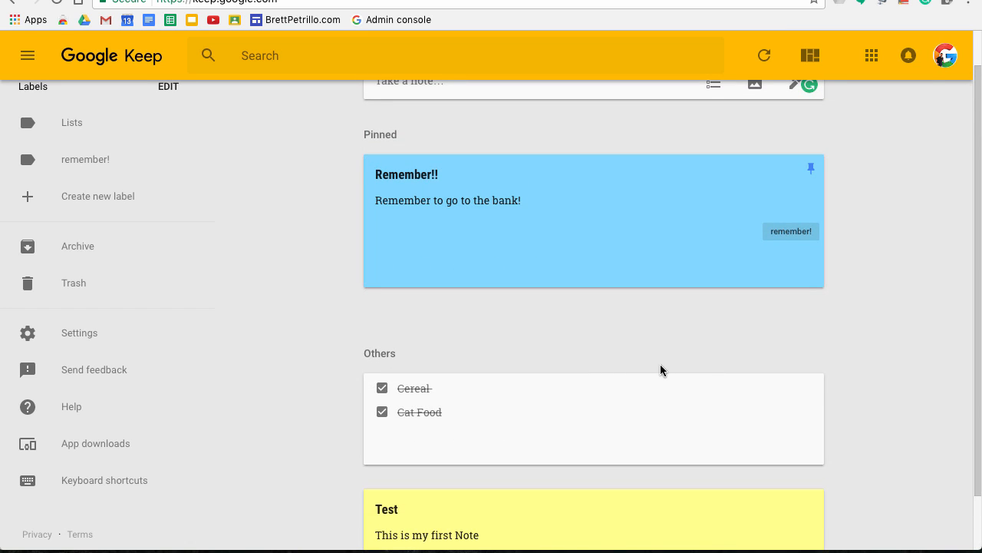
{"action": "scroll", "coordinate": [660, 370], "scroll_direction": "down", "scroll_amount": 1}
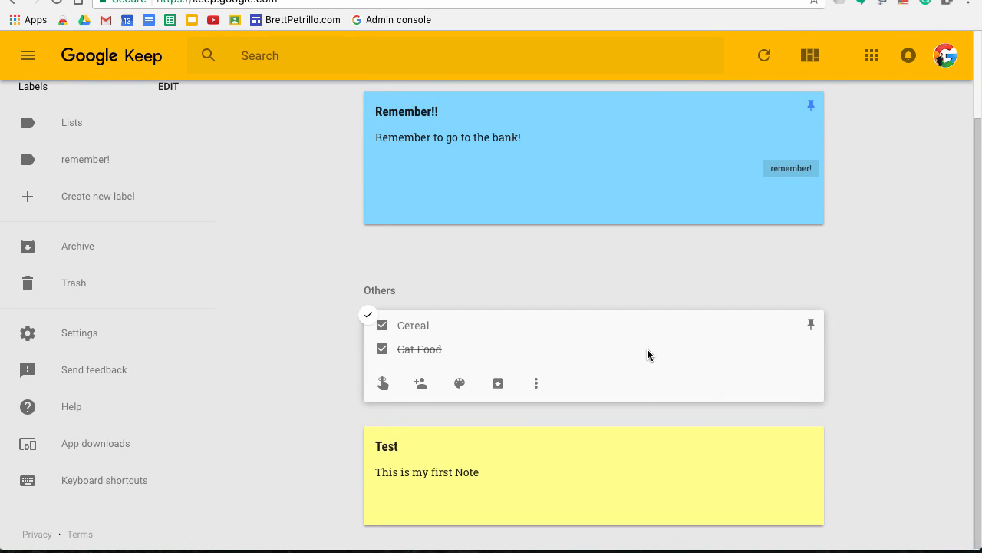
{"action": "left_click", "coordinate": [647, 349]}
{"action": "left_click", "coordinate": [354, 153]}
{"action": "type", "text": "To do..."}
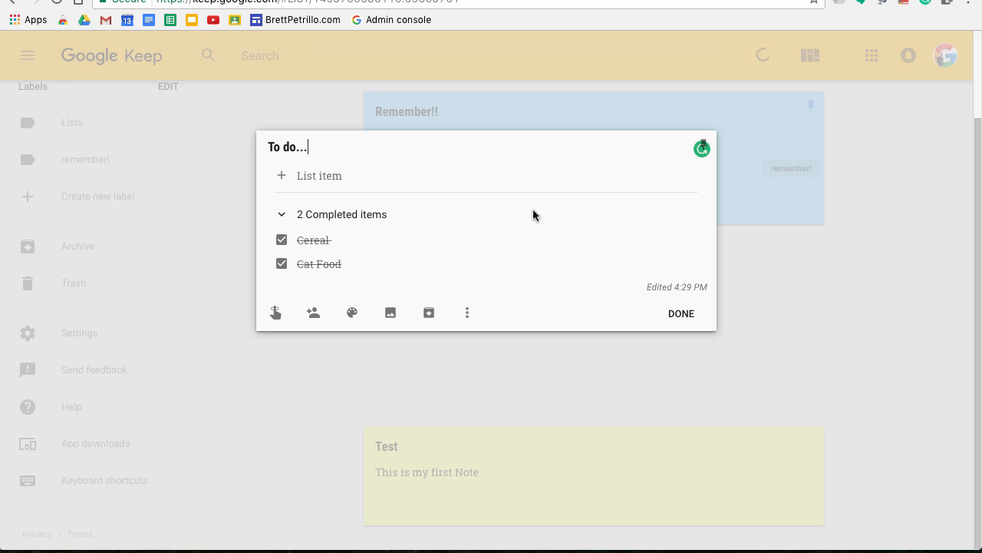
{"action": "left_click", "coordinate": [682, 313]}
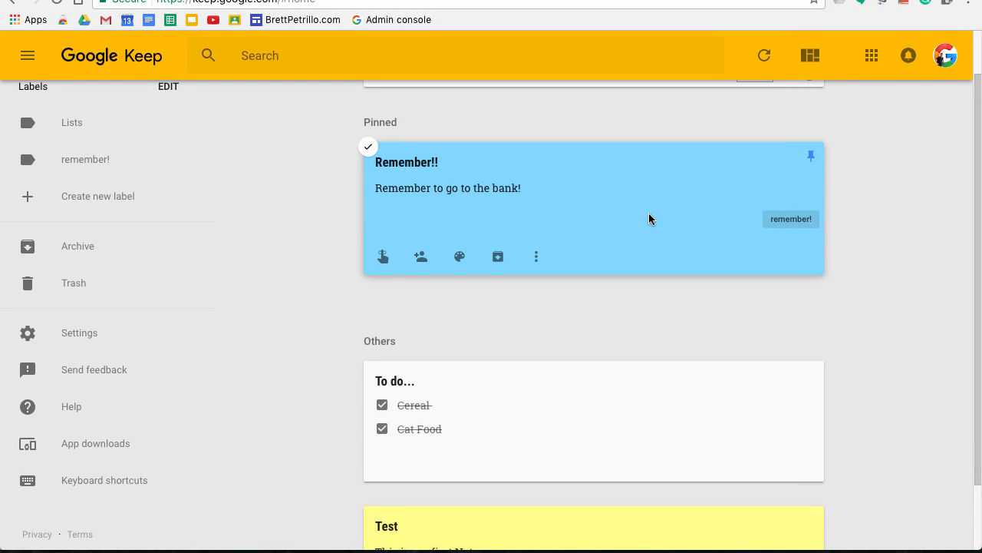
{"action": "scroll", "coordinate": [649, 213], "scroll_direction": "up", "scroll_amount": 2}
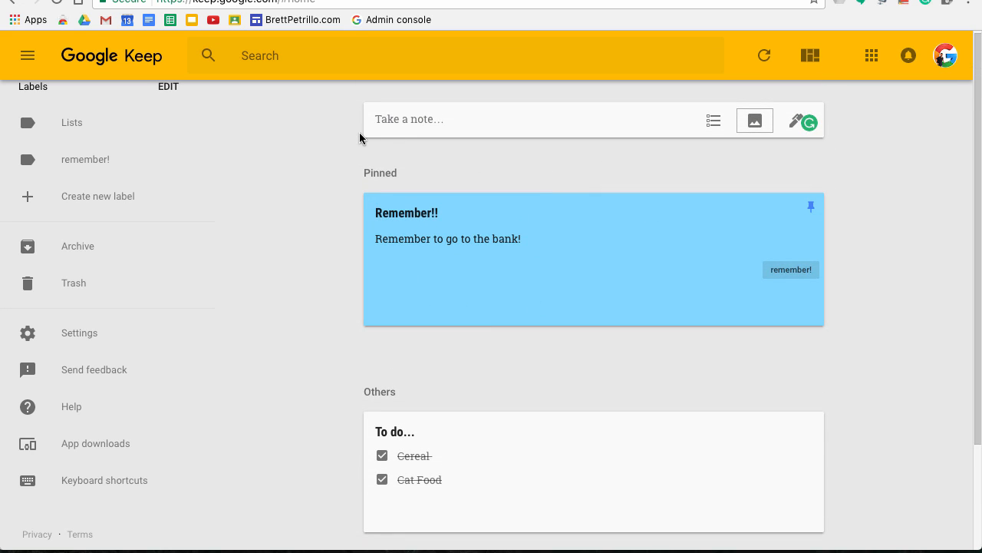
{"action": "scroll", "coordinate": [359, 138], "scroll_direction": "up", "scroll_amount": 1}
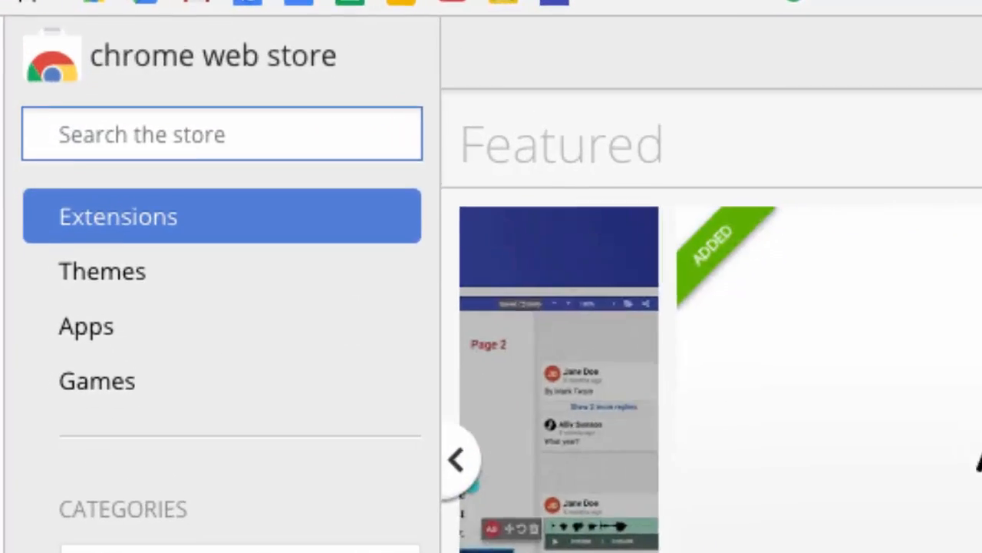
Switch to the Chrome Web Store and search it for "google keep".
{"action": "type", "text": "google keep"}
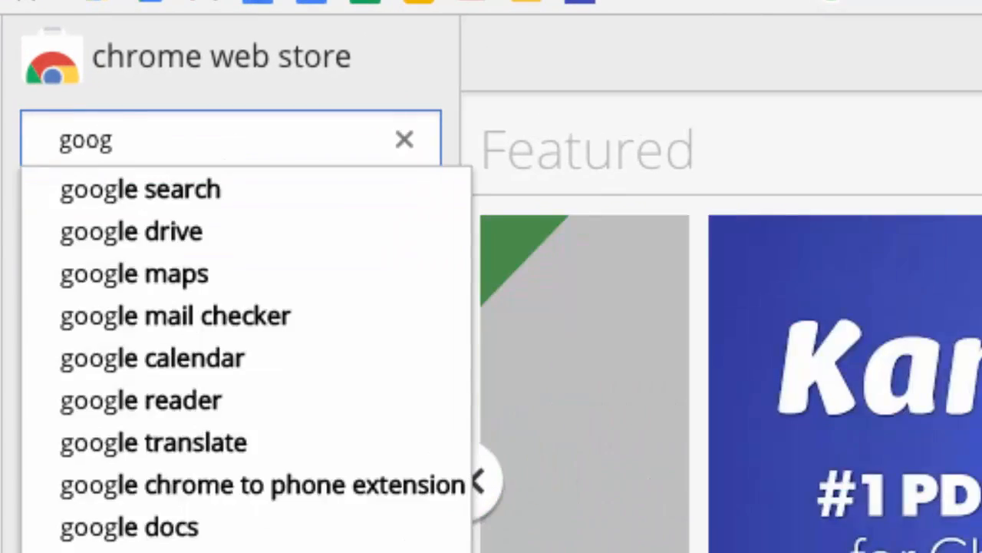
{"action": "key", "text": "Return"}
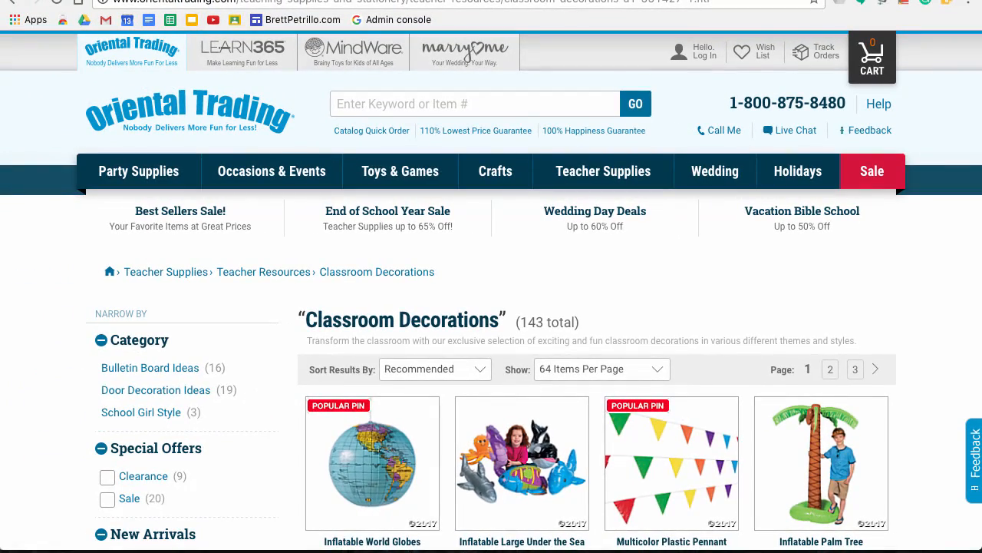
Save the Inflatable Palm Tree product details from Oriental Trading's Classroom Decorations page to Google Keep, and review the resulting note there.
{"action": "mouse_move", "coordinate": [411, 180]}
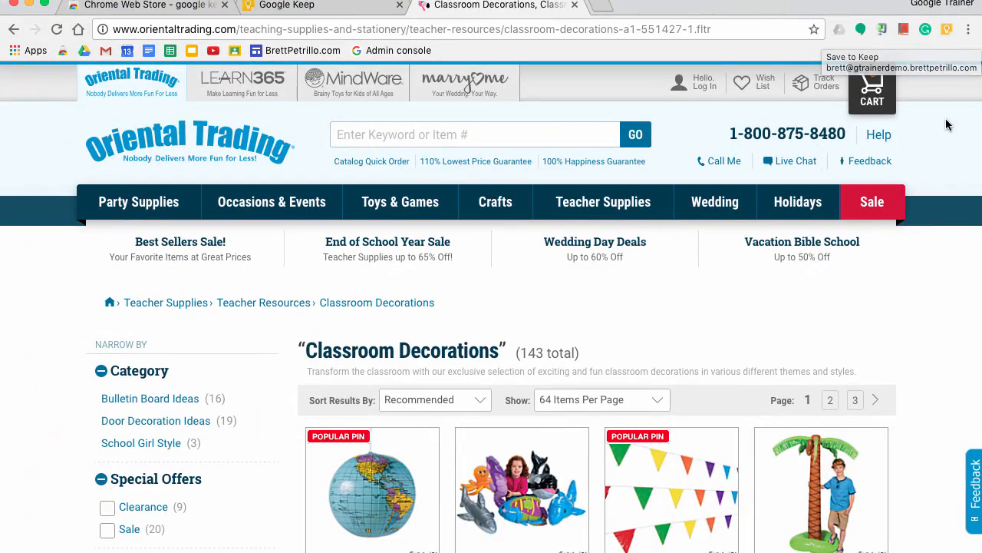
{"action": "scroll", "coordinate": [439, 189], "scroll_direction": "down", "scroll_amount": 3}
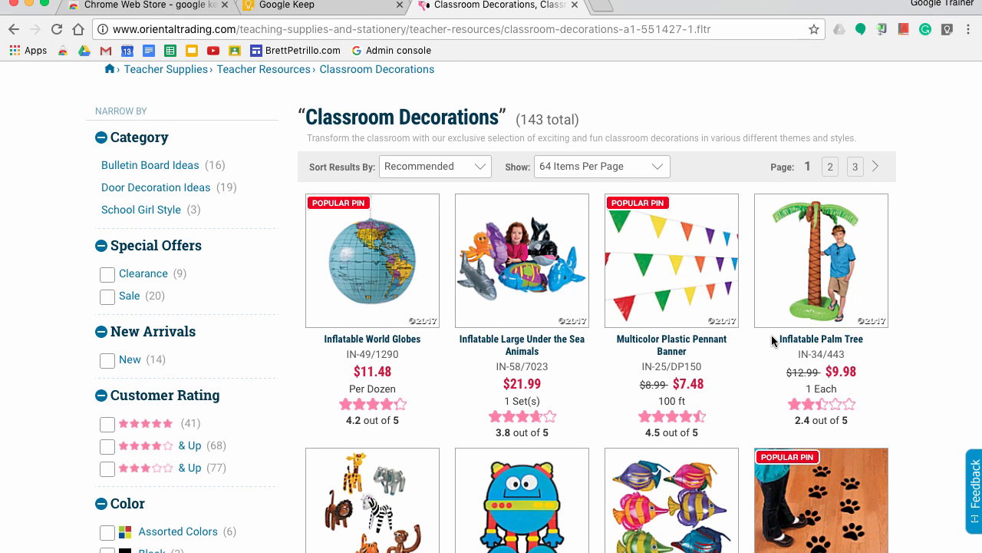
{"action": "left_click_drag", "start_coordinate": [772, 340], "coordinate": [868, 421]}
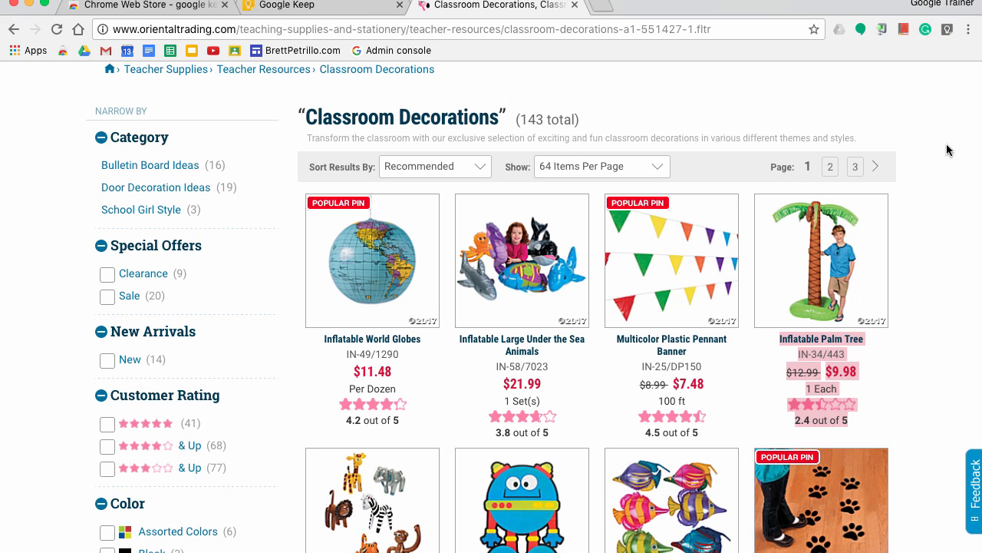
{"action": "left_click", "coordinate": [947, 33]}
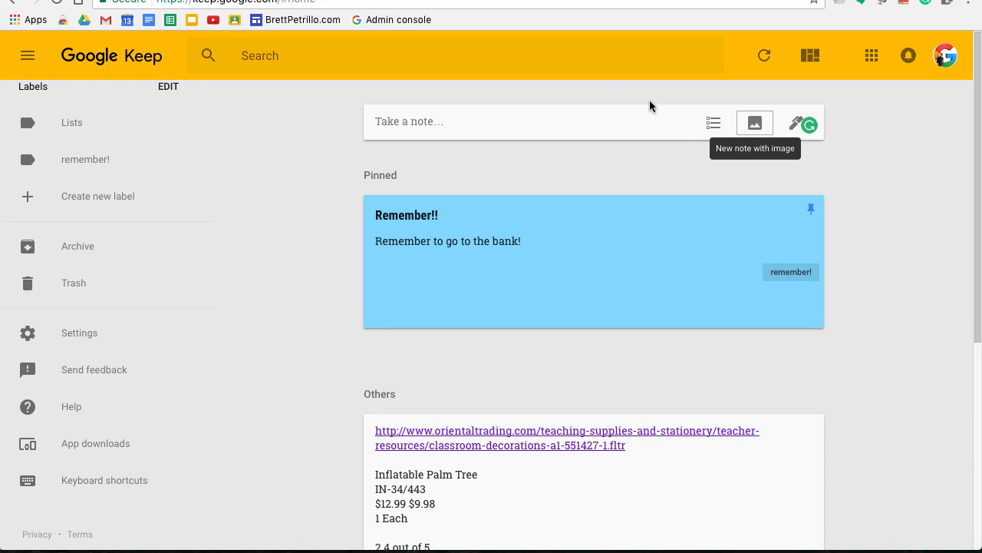
{"action": "scroll", "coordinate": [819, 240], "scroll_direction": "down", "scroll_amount": 3}
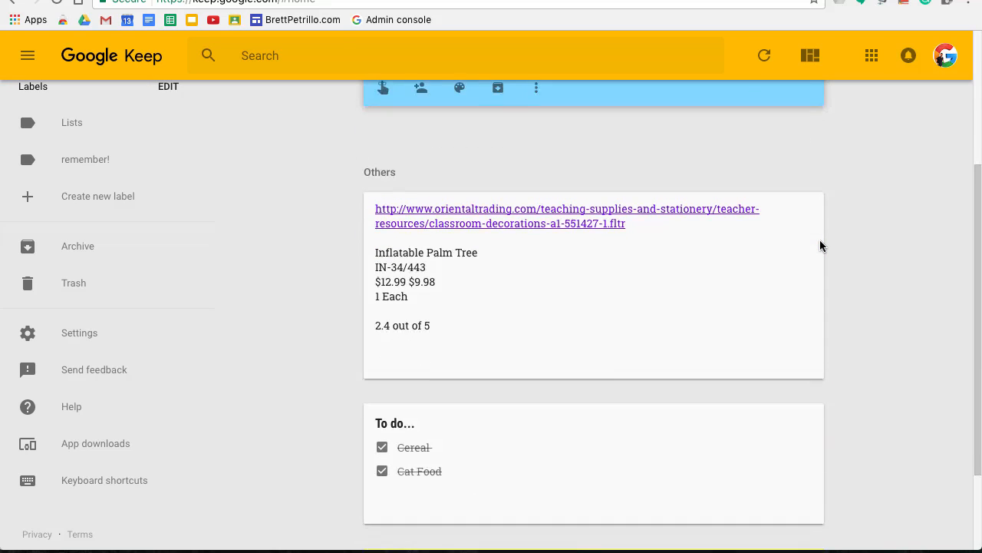
{"action": "scroll", "coordinate": [819, 241], "scroll_direction": "down", "scroll_amount": 1}
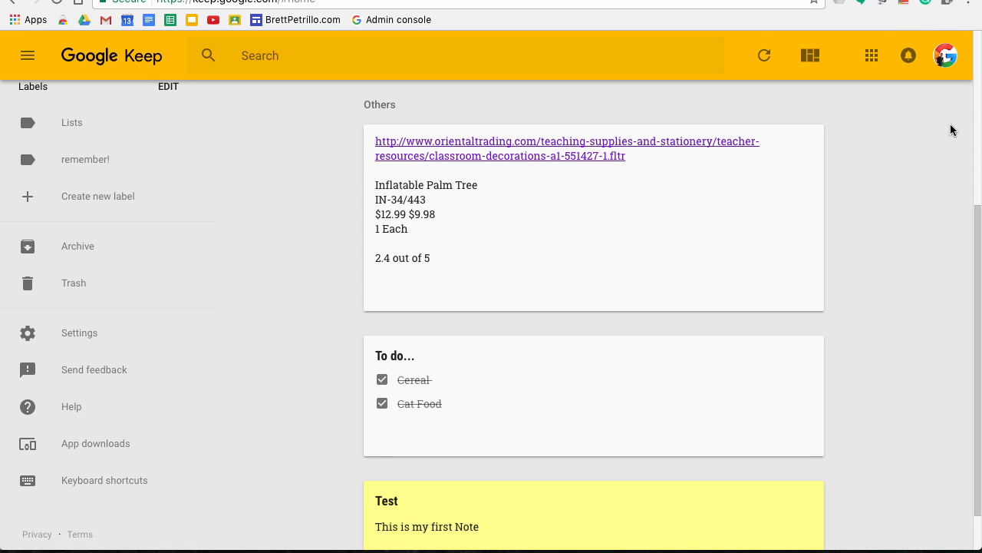
{"action": "scroll", "coordinate": [950, 130], "scroll_direction": "up", "scroll_amount": 5}
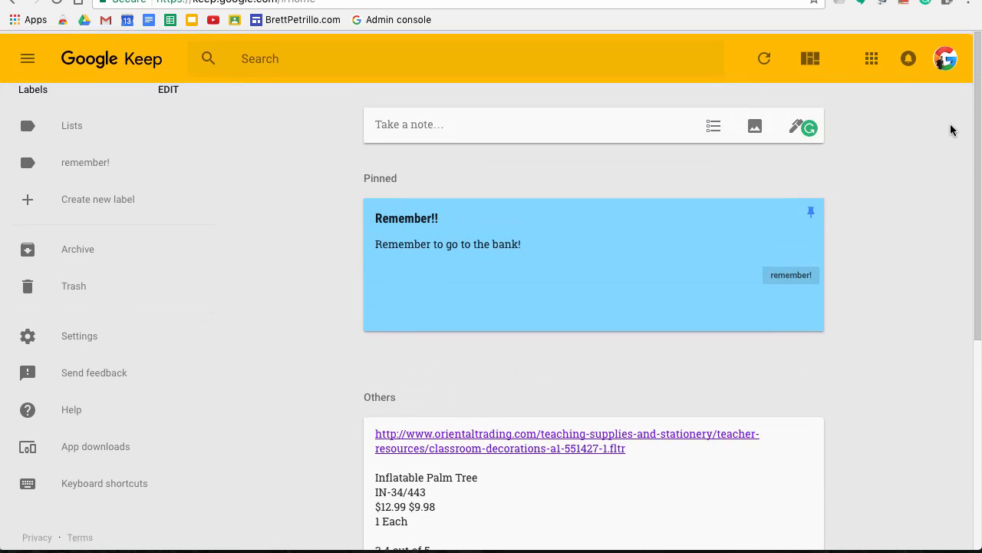